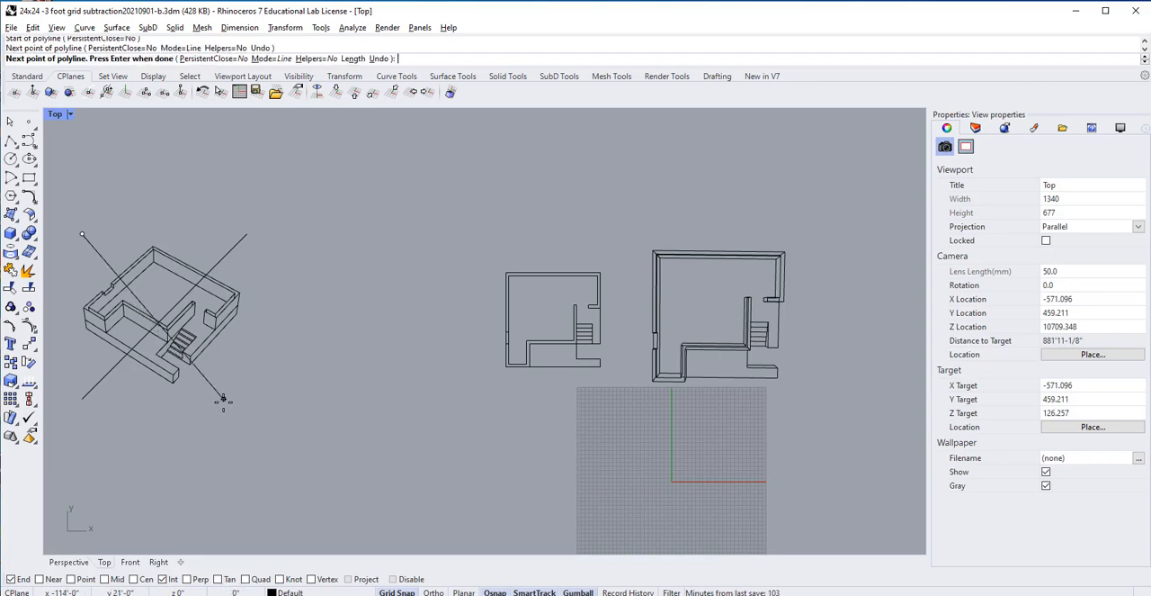
# Step: Finish the cross over the axonometric drawing and cross out the perspective plan drawing with two diagonal lines
pyautogui.press('Return')
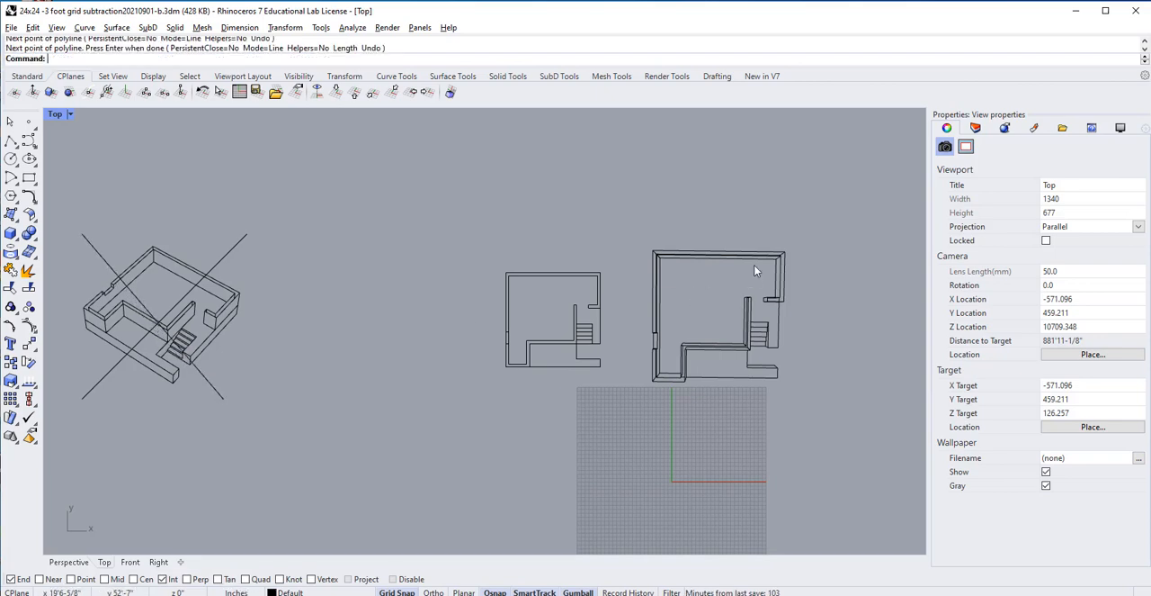
pyautogui.press('Return')
pyautogui.click(625, 210)
pyautogui.click(778, 434)
pyautogui.press('Return')
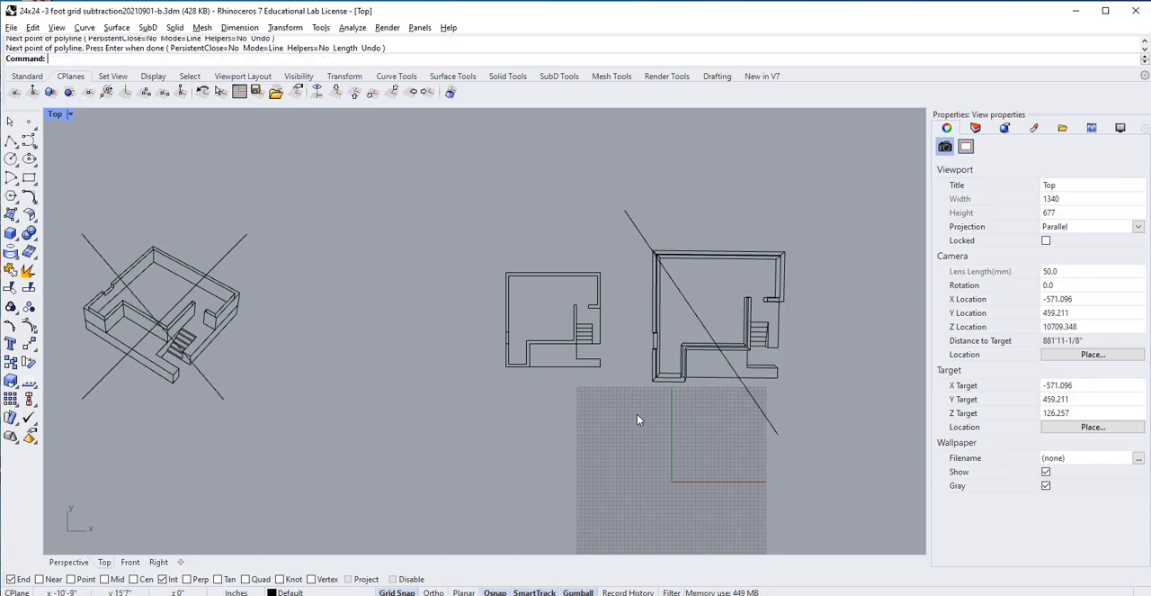
pyautogui.press('Return')
pyautogui.click(801, 222)
pyautogui.click(636, 423)
pyautogui.press('Return')
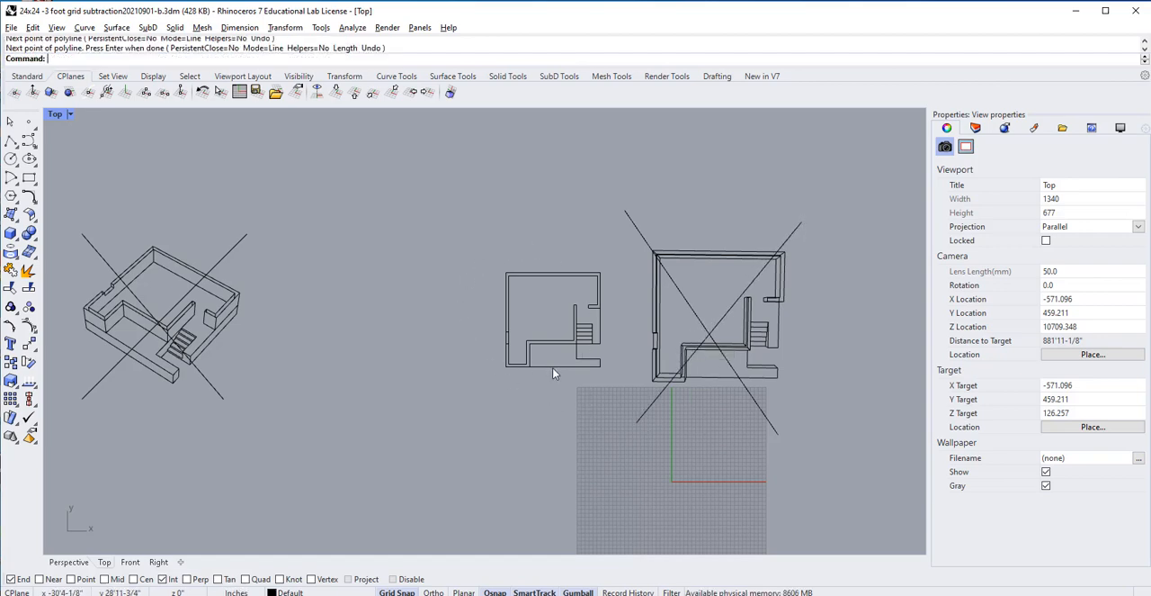
# Step: Return from the maximized Top view to the four-viewport layout
pyautogui.scroll(-3, 553, 368)
pyautogui.scroll(-2, 576, 371)
pyautogui.scroll(-2, 719, 360)
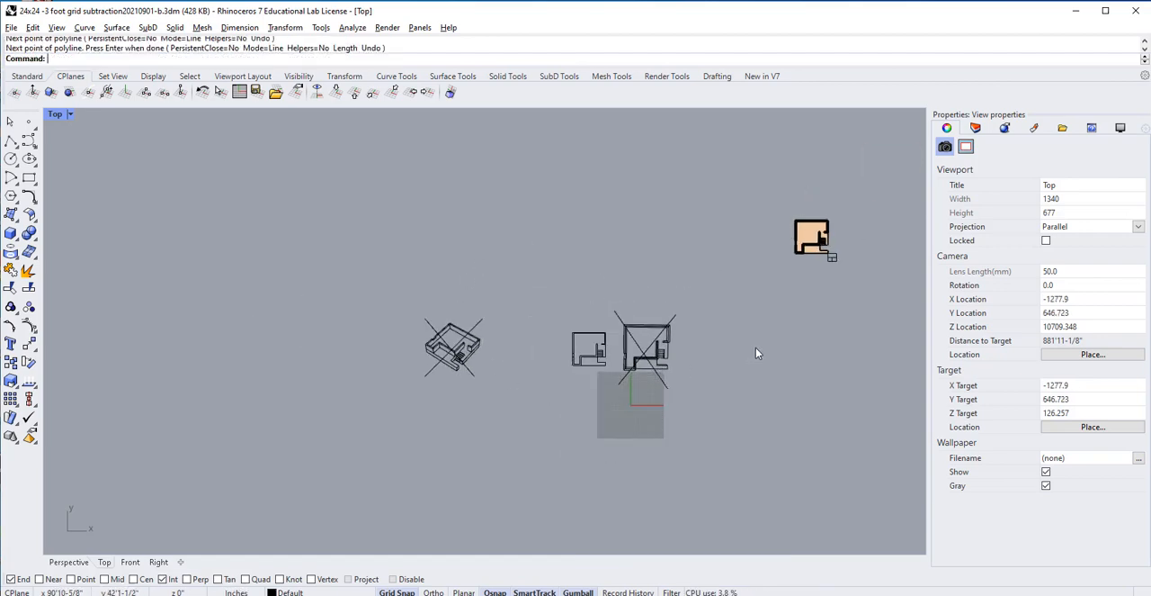
pyautogui.moveTo(756, 348); pyautogui.dragTo(546, 370, button='right')
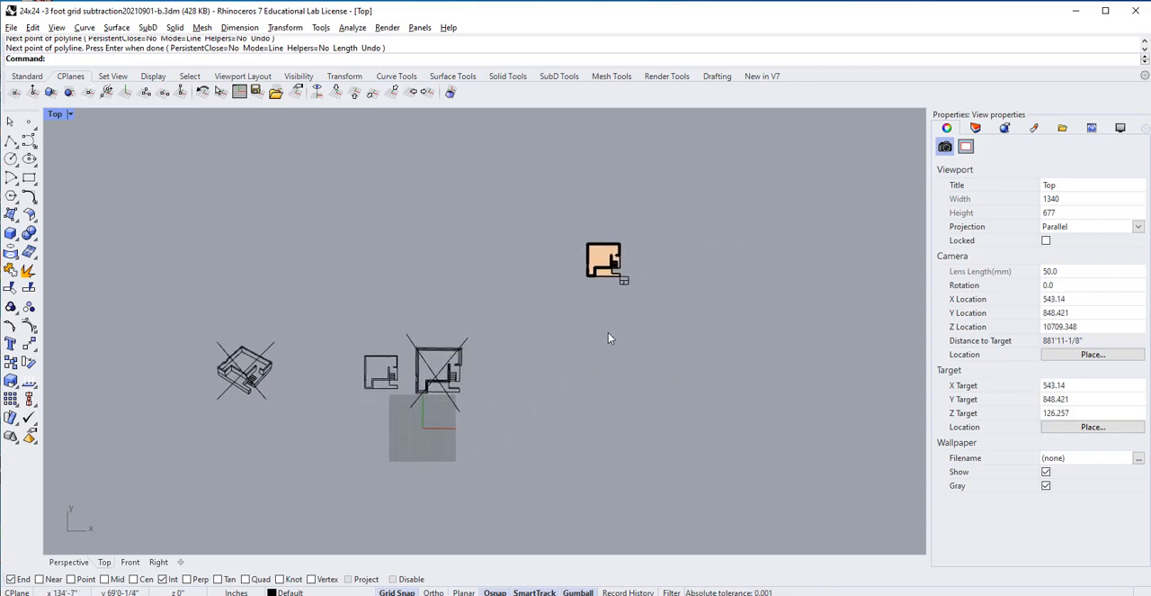
pyautogui.doubleClick(58, 113)
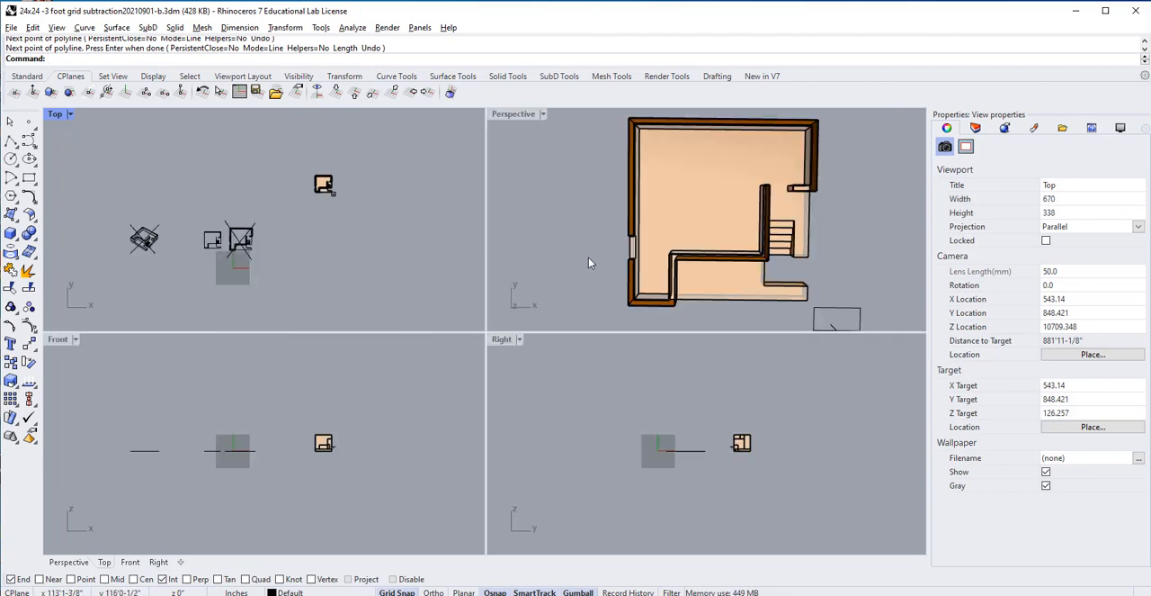
# Step: Rotate the clipping plane beside the 3D model 90 degrees so it cuts the building vertically
pyautogui.scroll(-3, 588, 259)
pyautogui.moveTo(589, 261); pyautogui.dragTo(549, 160, button='right')
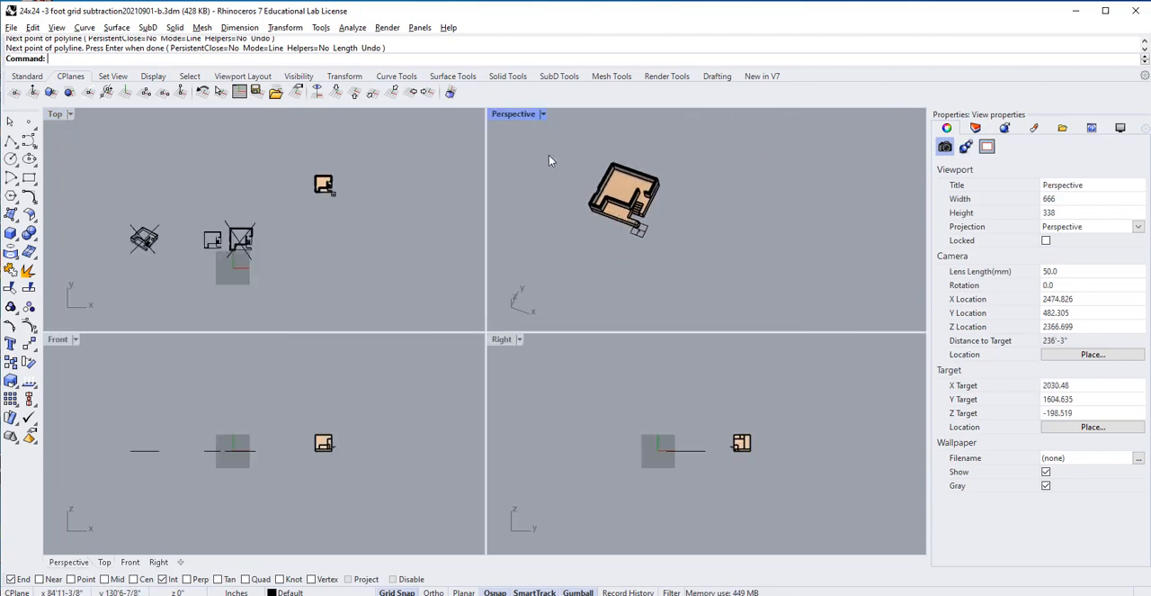
pyautogui.keyDown('shift'); pyautogui.moveTo(588, 194); pyautogui.dragTo(770, 220, button='right'); pyautogui.keyUp('shift')
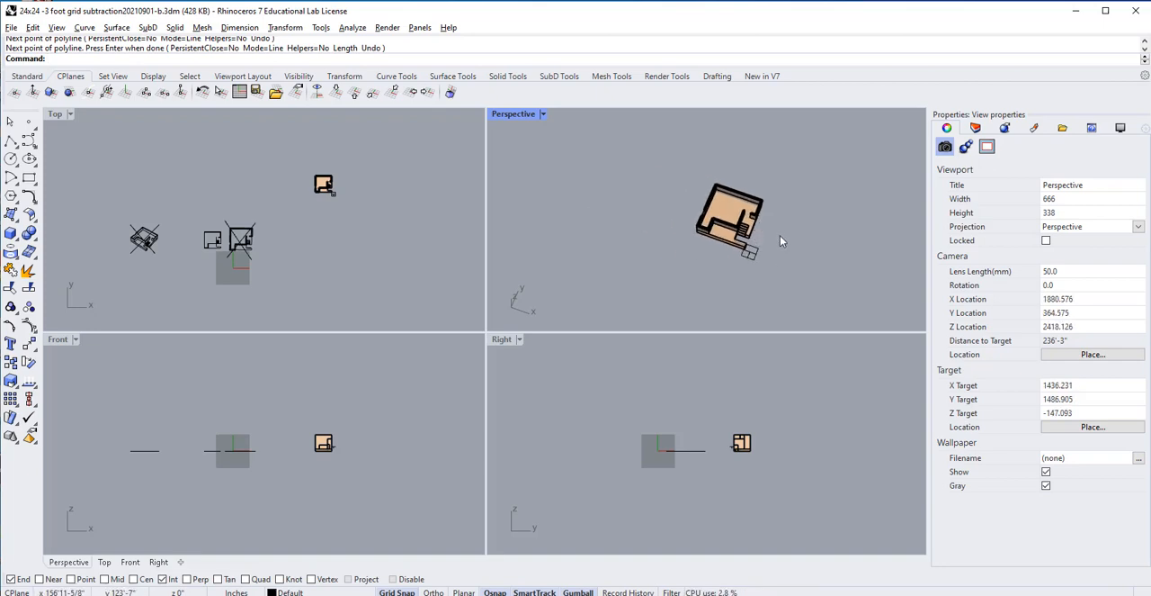
pyautogui.scroll(4, 781, 238)
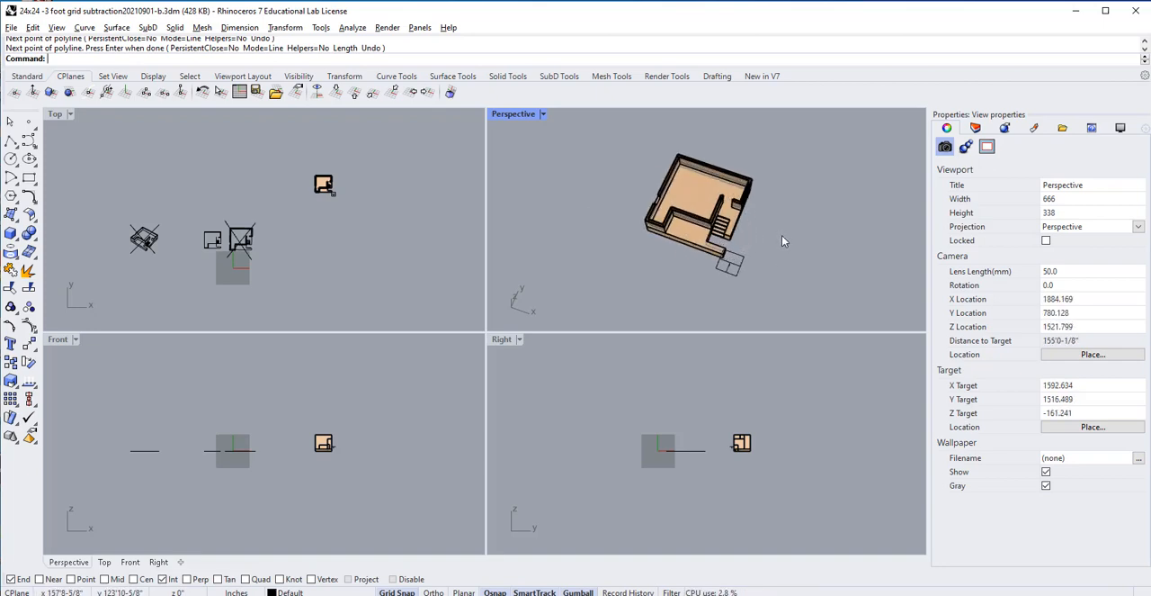
pyautogui.click(744, 264)
pyautogui.moveTo(820, 272); pyautogui.dragTo(795, 230, button='right')
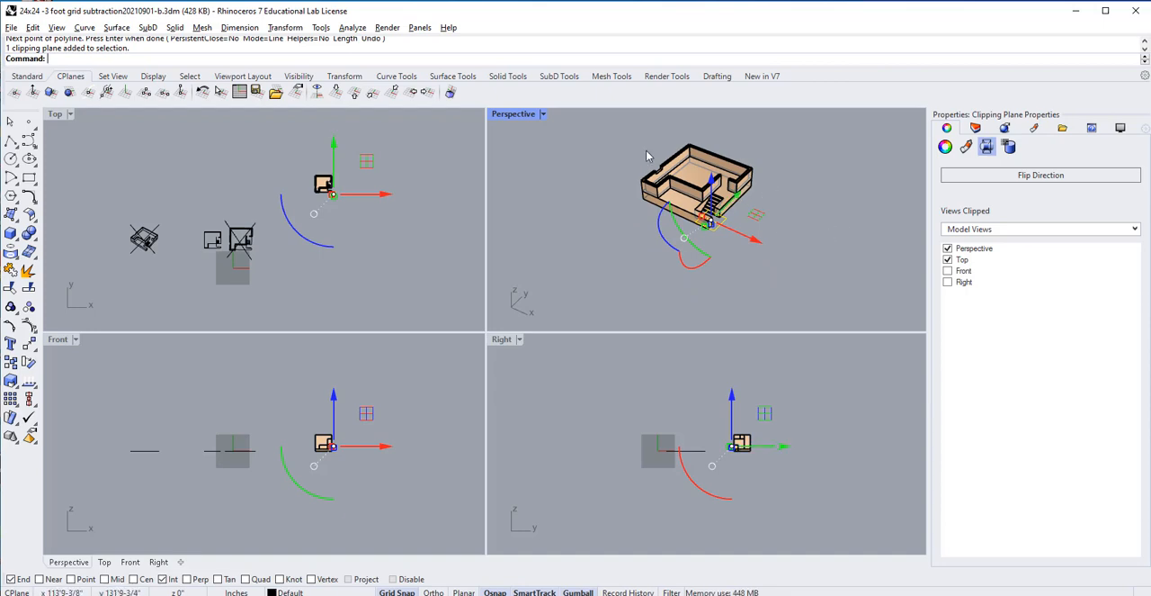
pyautogui.click(695, 250)
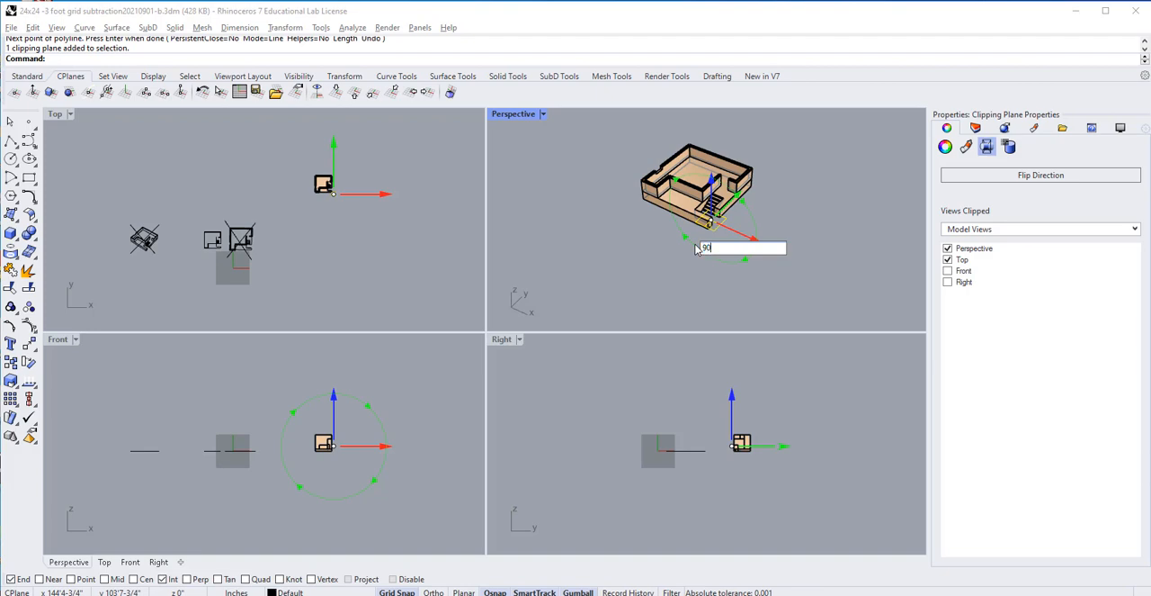
pyautogui.write('90')
pyautogui.press('Return')
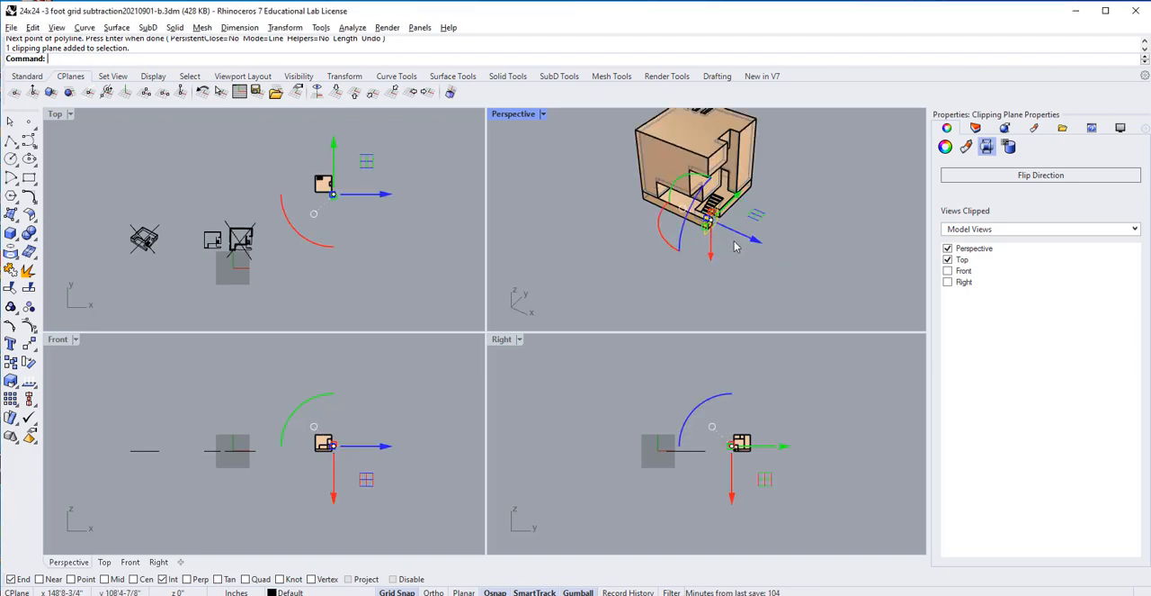
# Step: Move the vertical clipping plane into the model so it cuts through the stairs, with Grid Snap turned off for fine placement
pyautogui.scroll(2, 763, 244)
pyautogui.moveTo(751, 240); pyautogui.dragTo(731, 234)
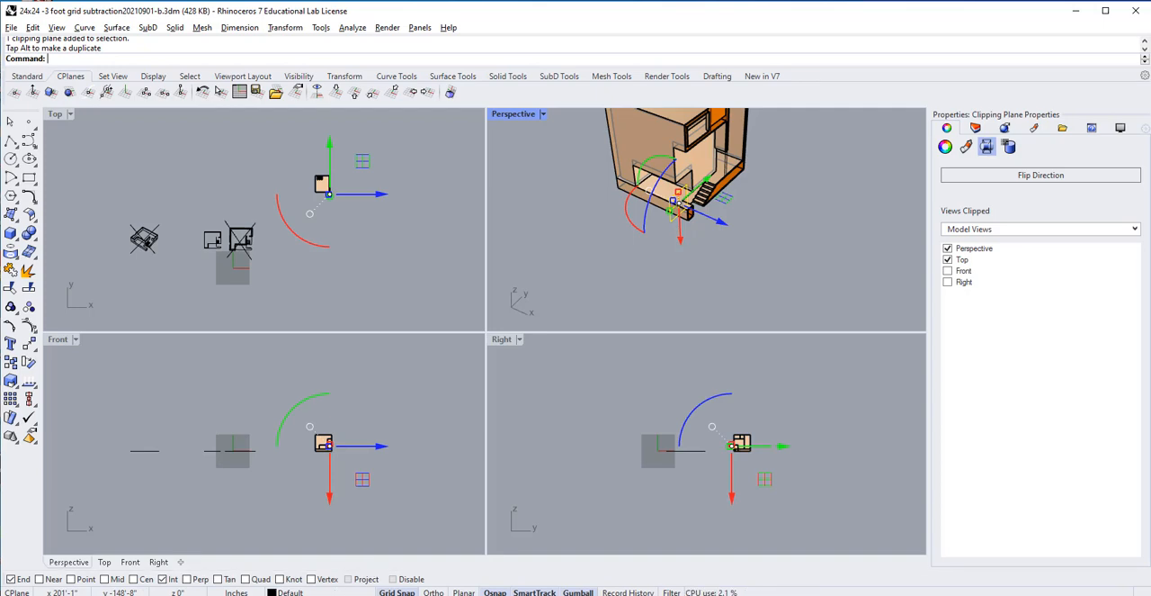
pyautogui.click(397, 592)
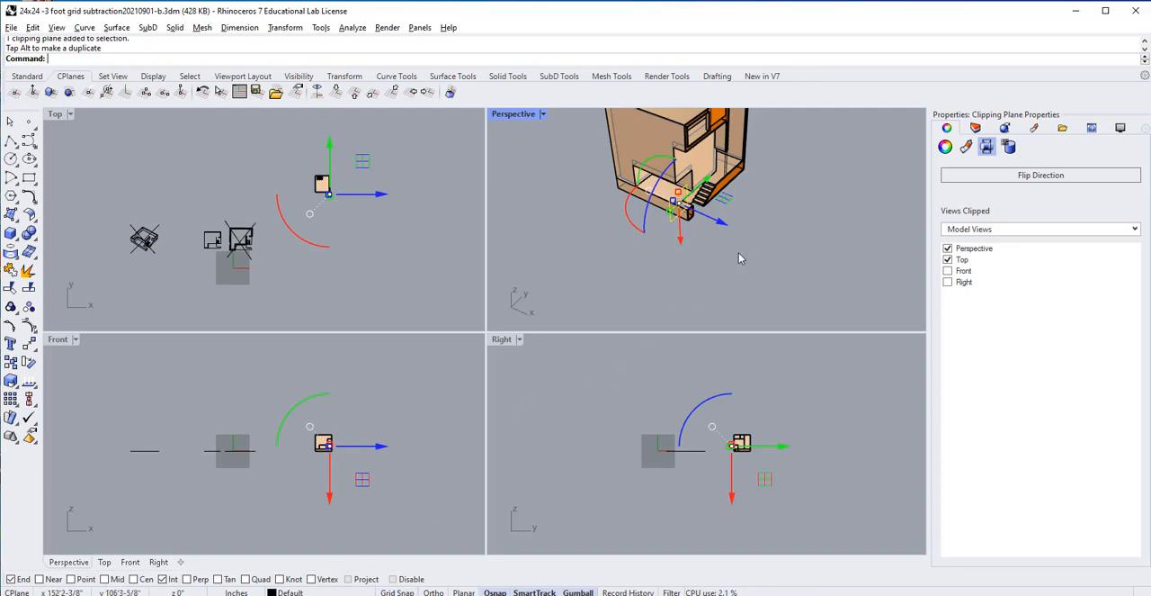
pyautogui.scroll(1, 739, 258)
pyautogui.moveTo(705, 209); pyautogui.dragTo(698, 206)
pyautogui.scroll(-8, 732, 233)
pyautogui.moveTo(731, 231); pyautogui.dragTo(777, 237, button='right')
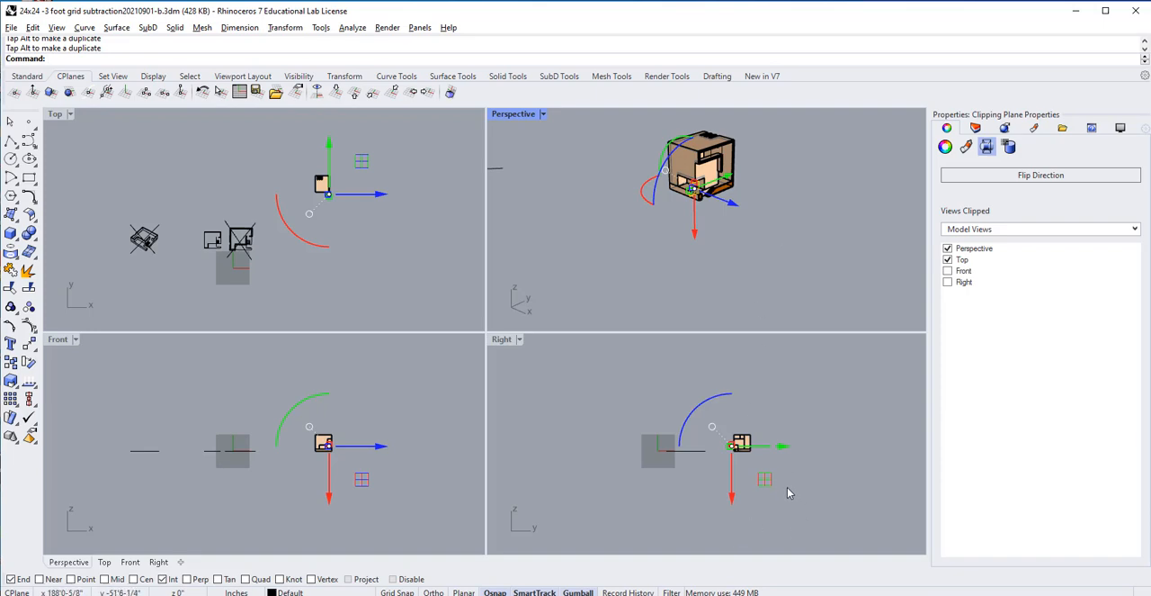
# Step: Enable the clipping plane in the Right and Front views as well
pyautogui.scroll(5, 782, 502)
pyautogui.scroll(3, 652, 369)
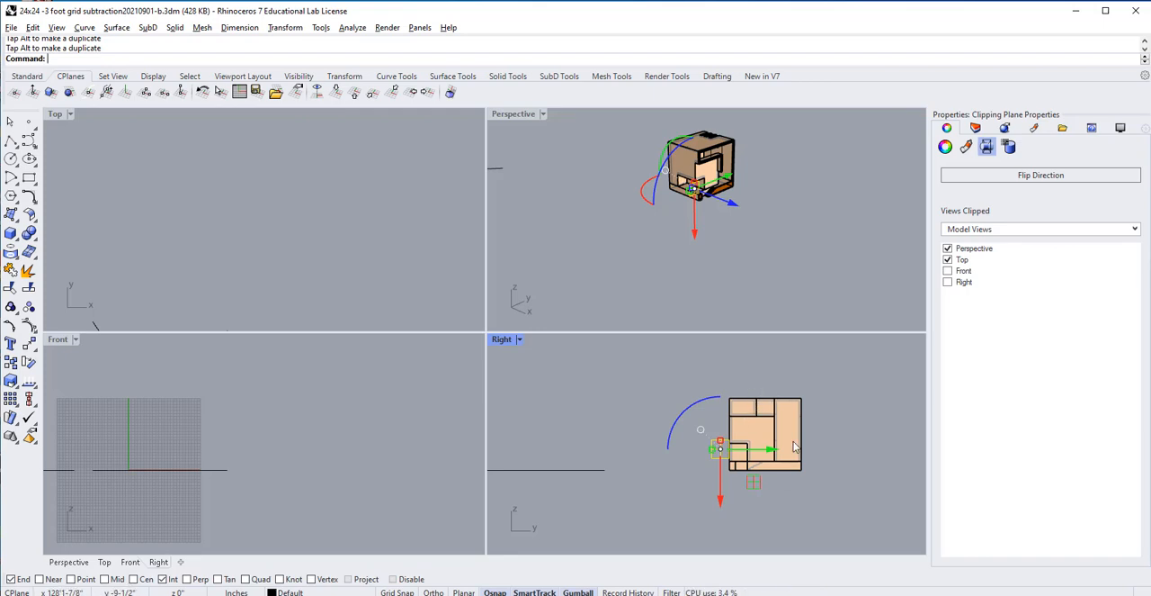
pyautogui.click(948, 282)
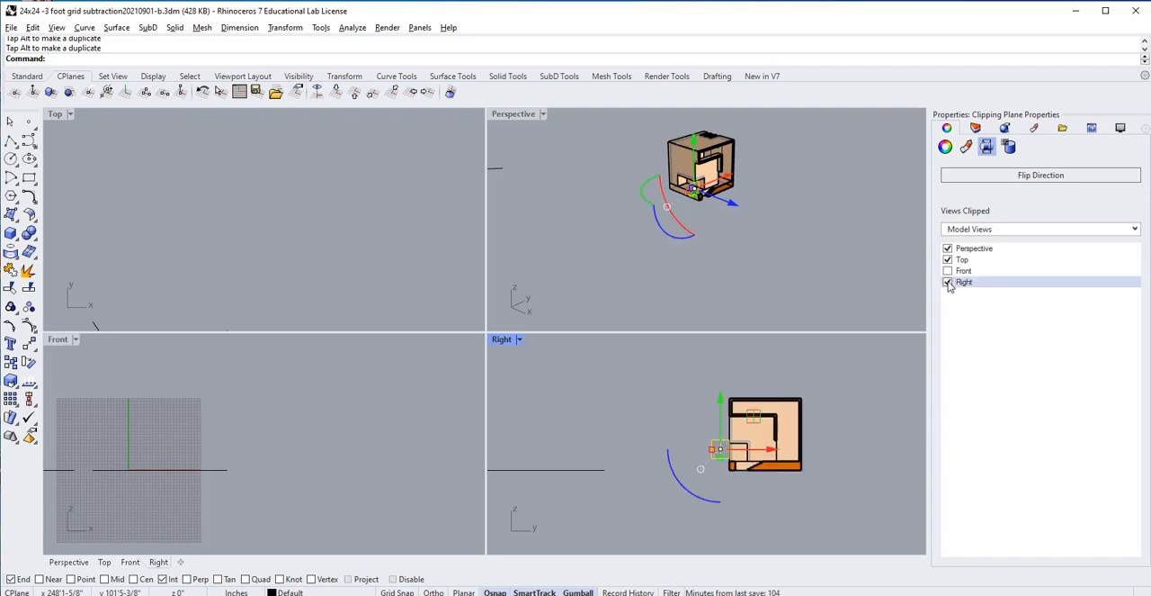
pyautogui.click(948, 271)
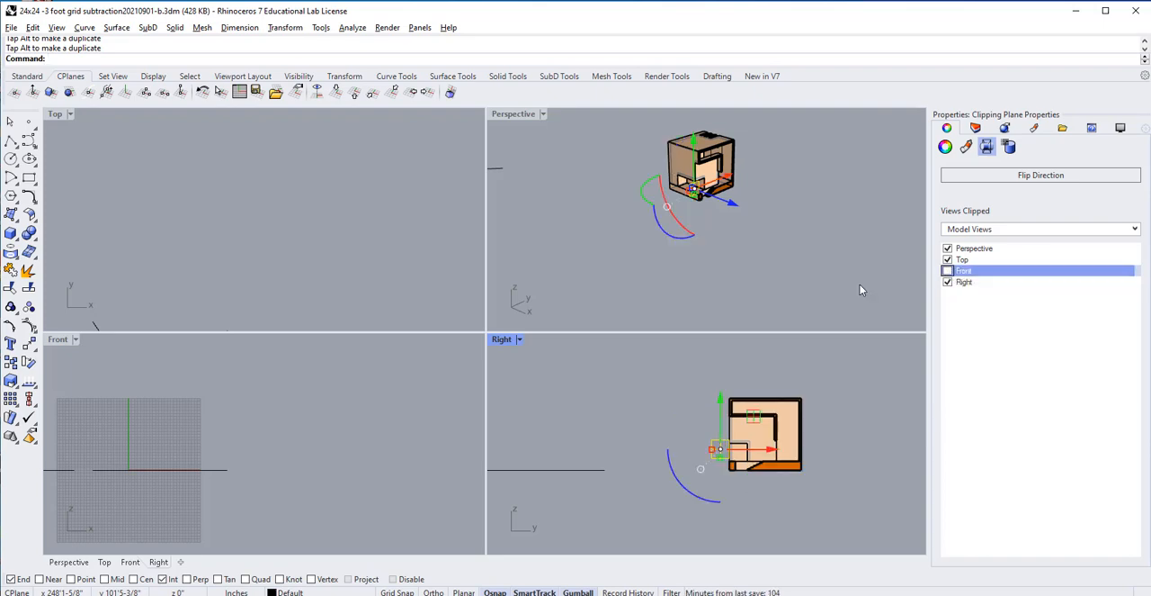
# Step: Maximize the Right viewport and frame the section cut through the building
pyautogui.scroll(2, 880, 457)
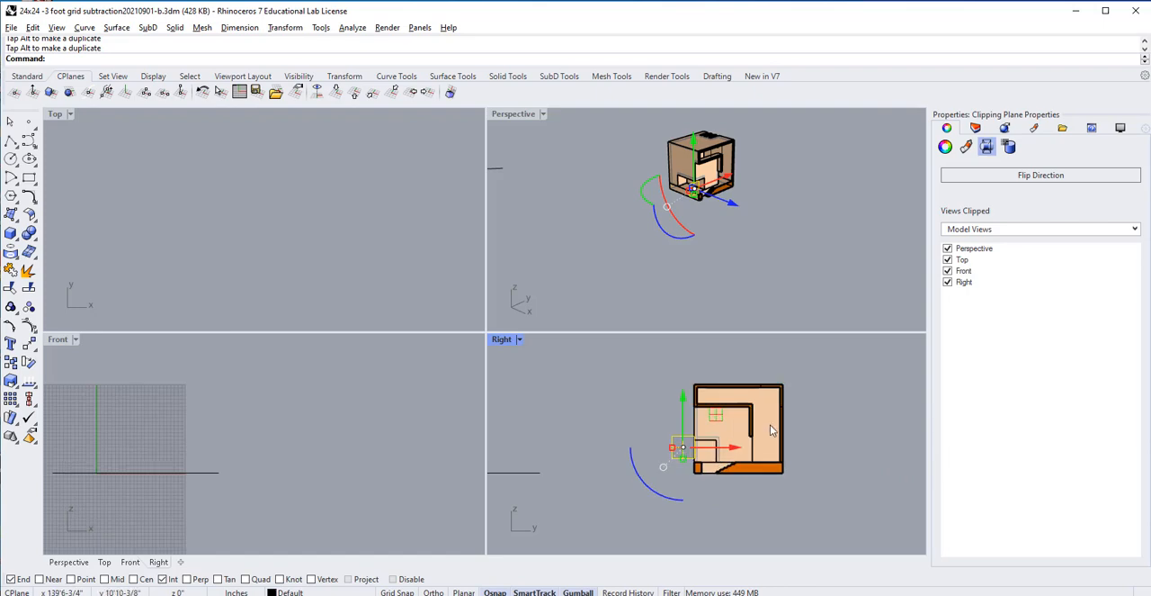
pyautogui.scroll(2, 745, 369)
pyautogui.moveTo(811, 468); pyautogui.dragTo(787, 452, button='right')
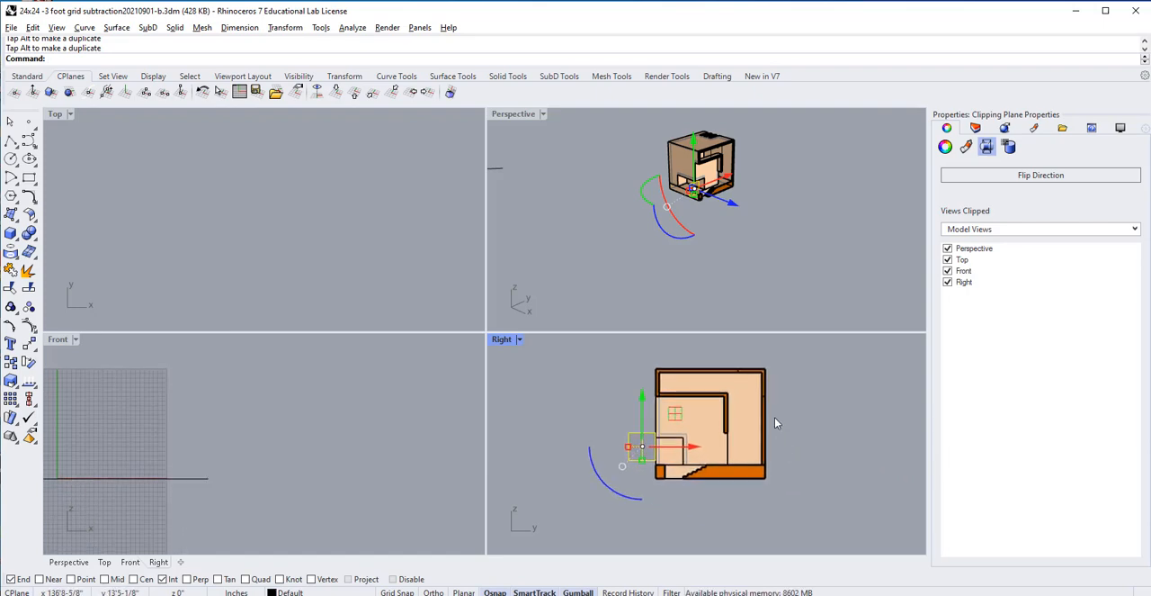
pyautogui.scroll(3, 776, 417)
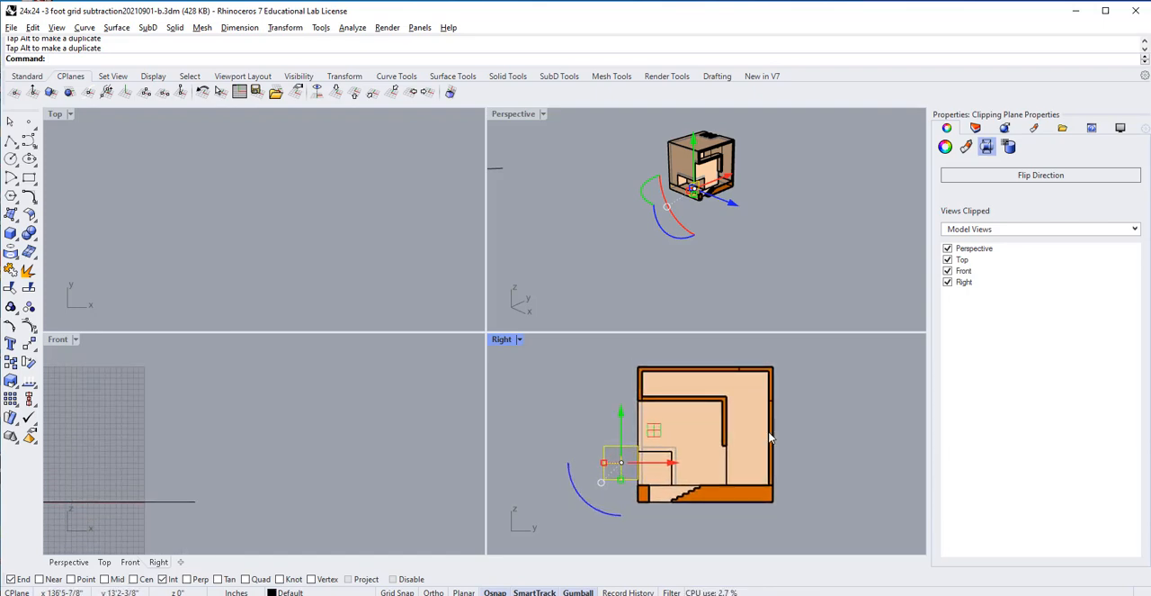
pyautogui.doubleClick(508, 340)
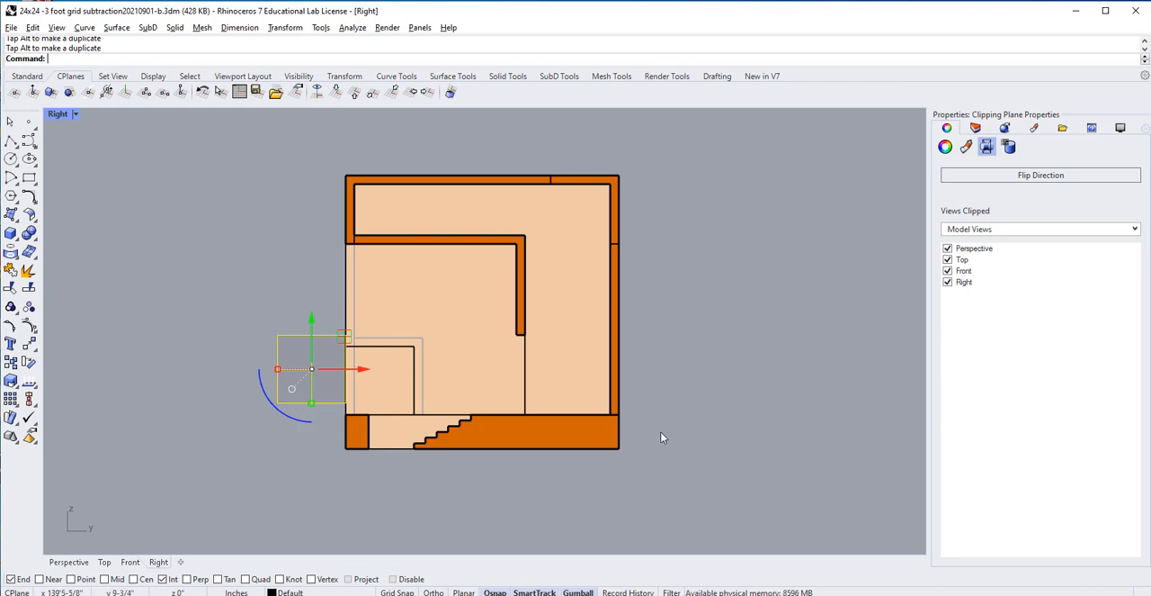
pyautogui.scroll(-2, 707, 384)
pyautogui.scroll(-2, 706, 379)
pyautogui.scroll(2, 701, 377)
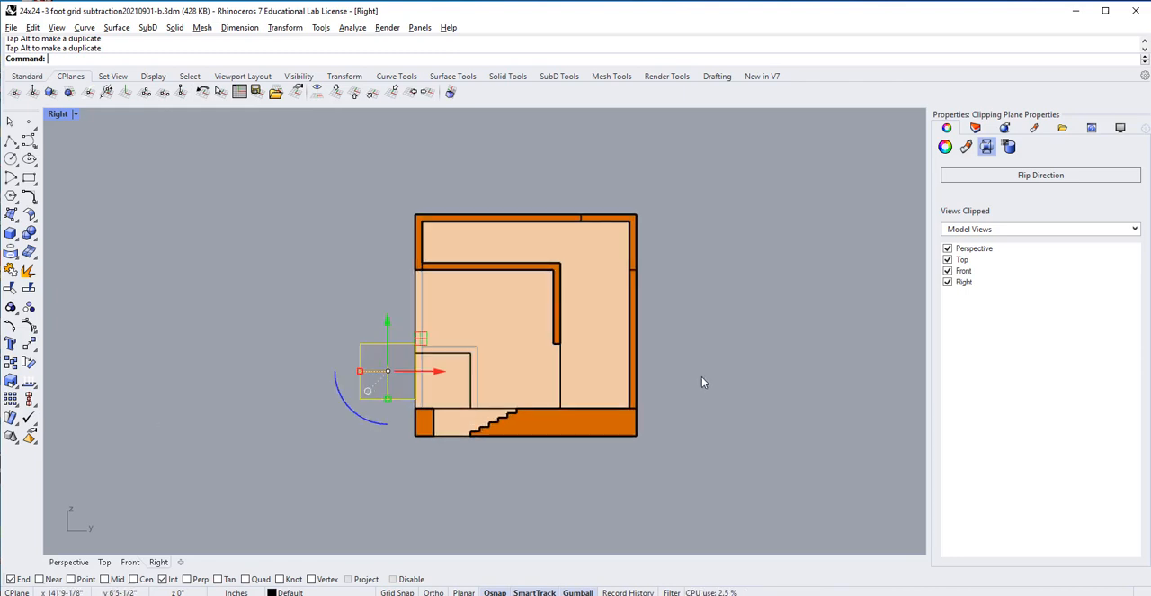
pyautogui.scroll(-2, 702, 377)
pyautogui.scroll(2, 701, 376)
# Step: Run Make2D on the model and clipping plane from the Right view, using View projection, grouped output and the layer name Make2D
pyautogui.click(707, 353)
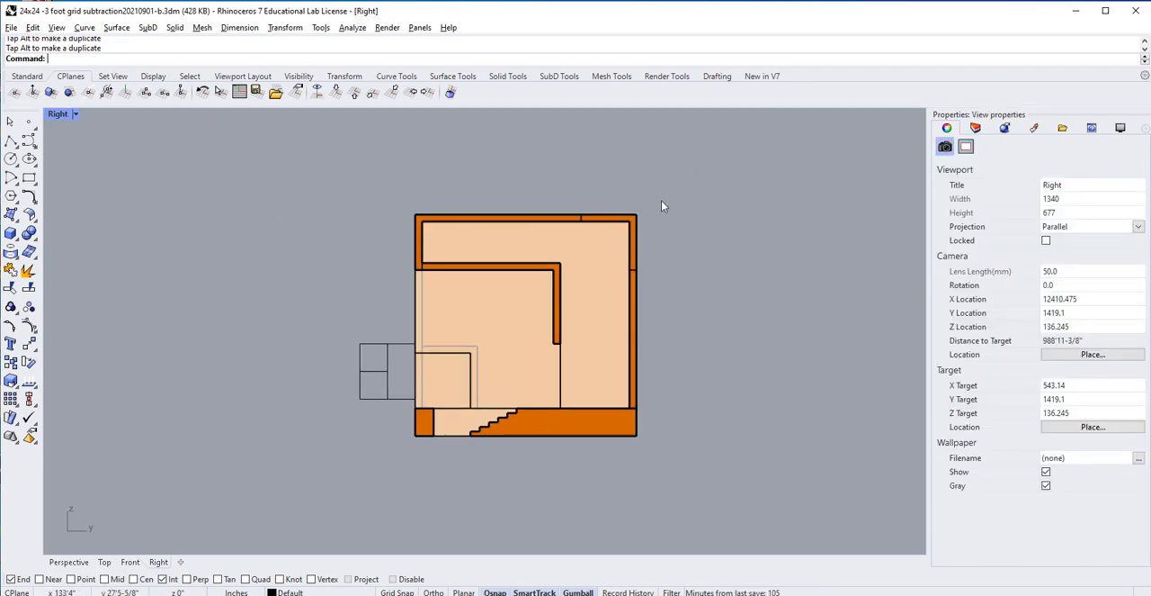
pyautogui.moveTo(701, 169); pyautogui.dragTo(338, 509)
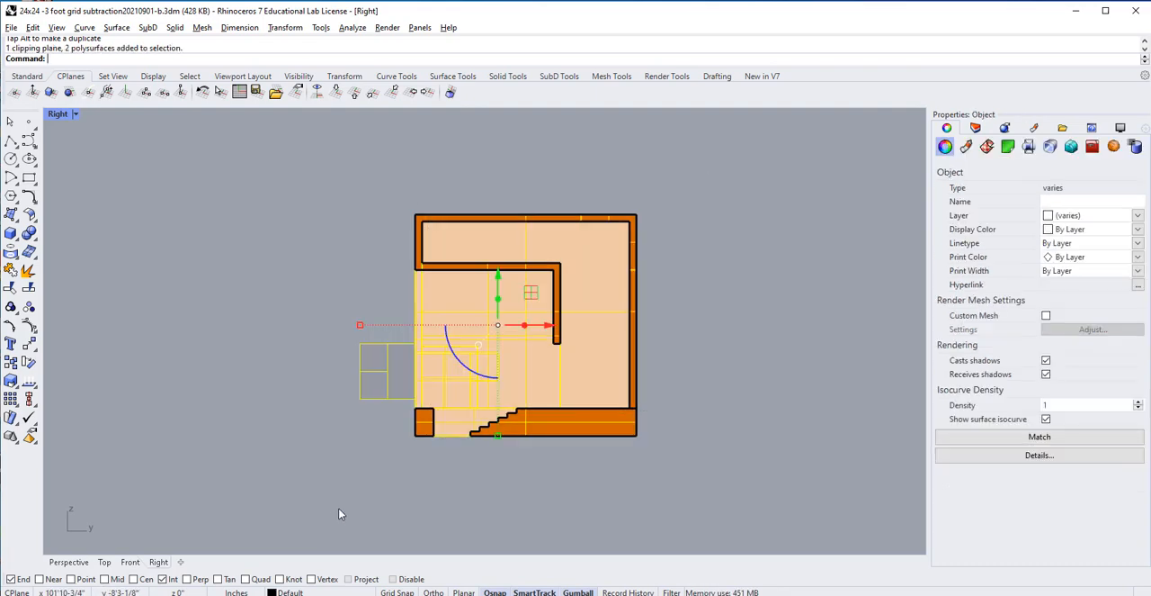
pyautogui.write('ake2D')
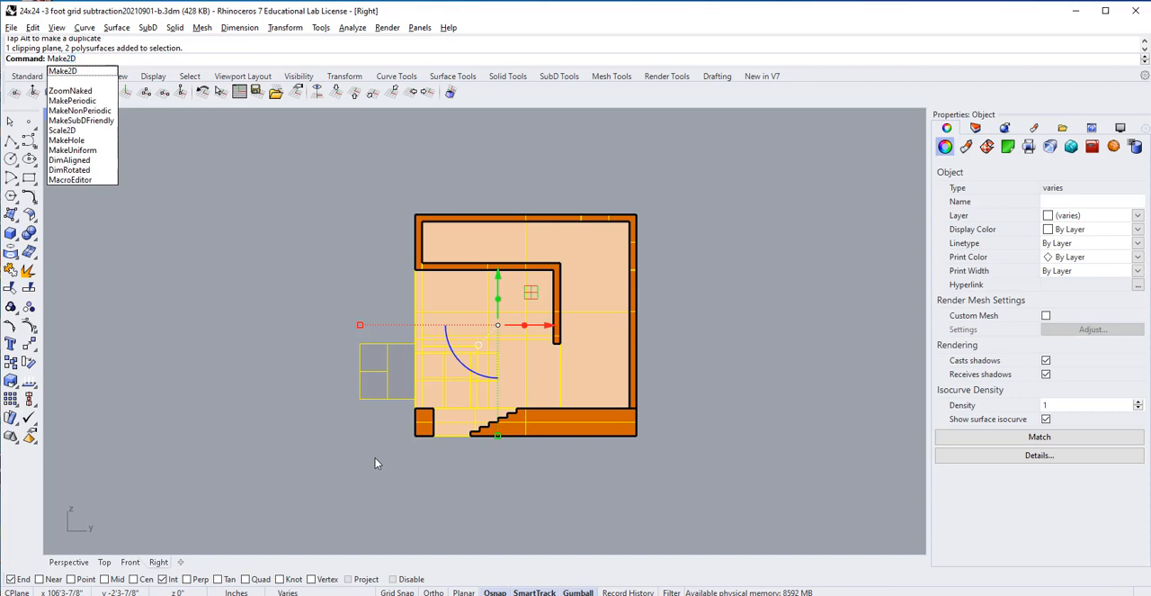
pyautogui.press('Return')
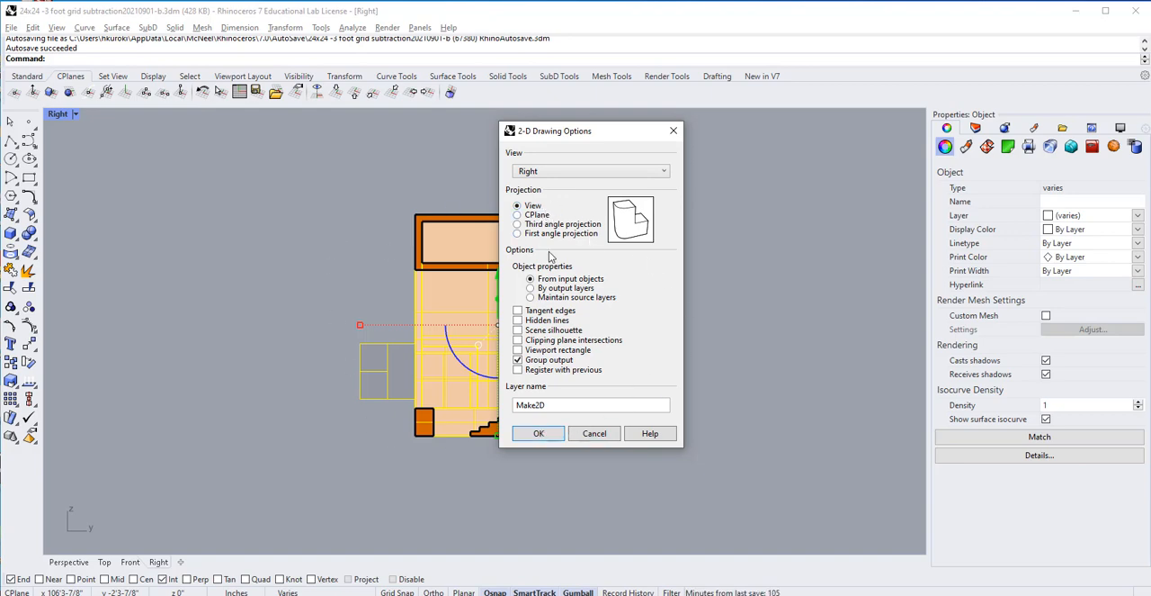
pyautogui.click(538, 433)
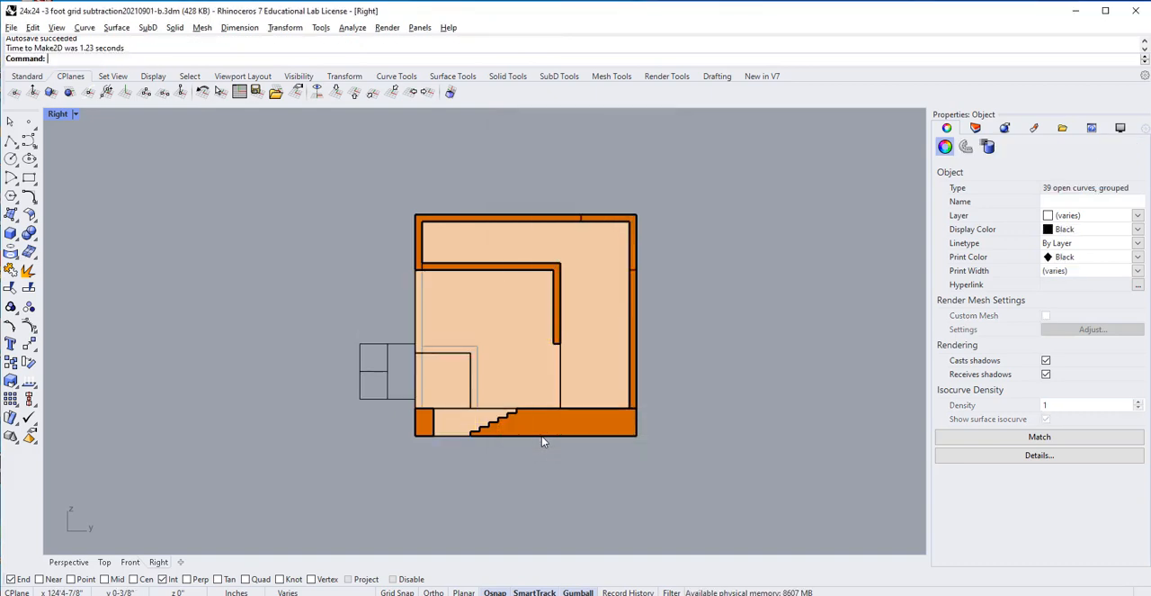
# Step: Return to the four-viewport layout and examine where the Make2D section drawing lies relative to the earlier drawings and the model
pyautogui.scroll(-8, 534, 298)
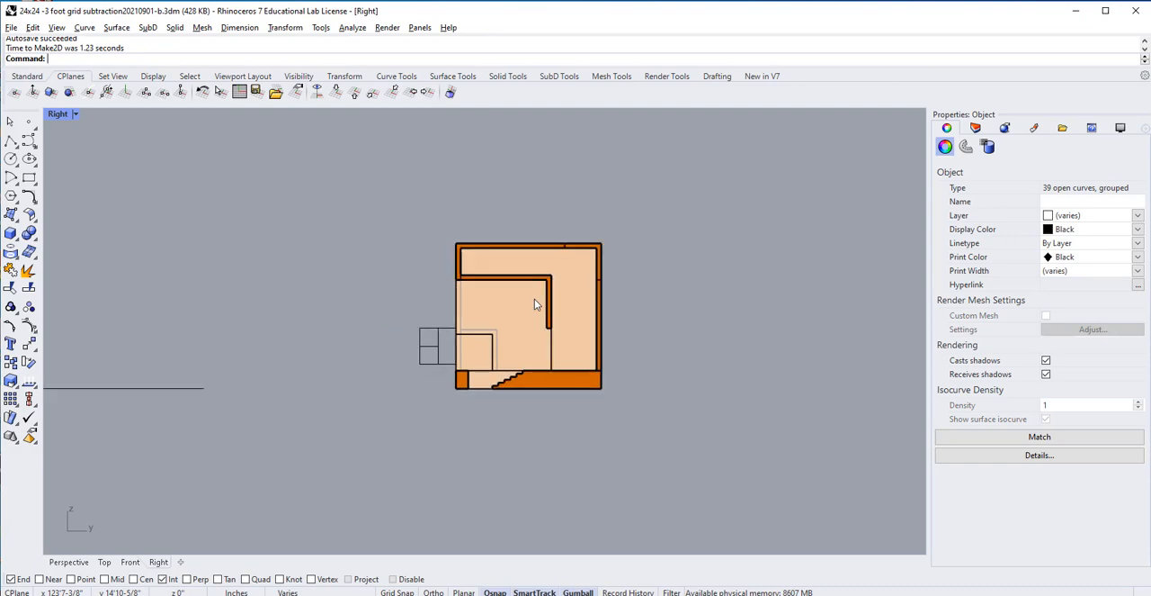
pyautogui.scroll(-3, 534, 301)
pyautogui.scroll(5, 534, 303)
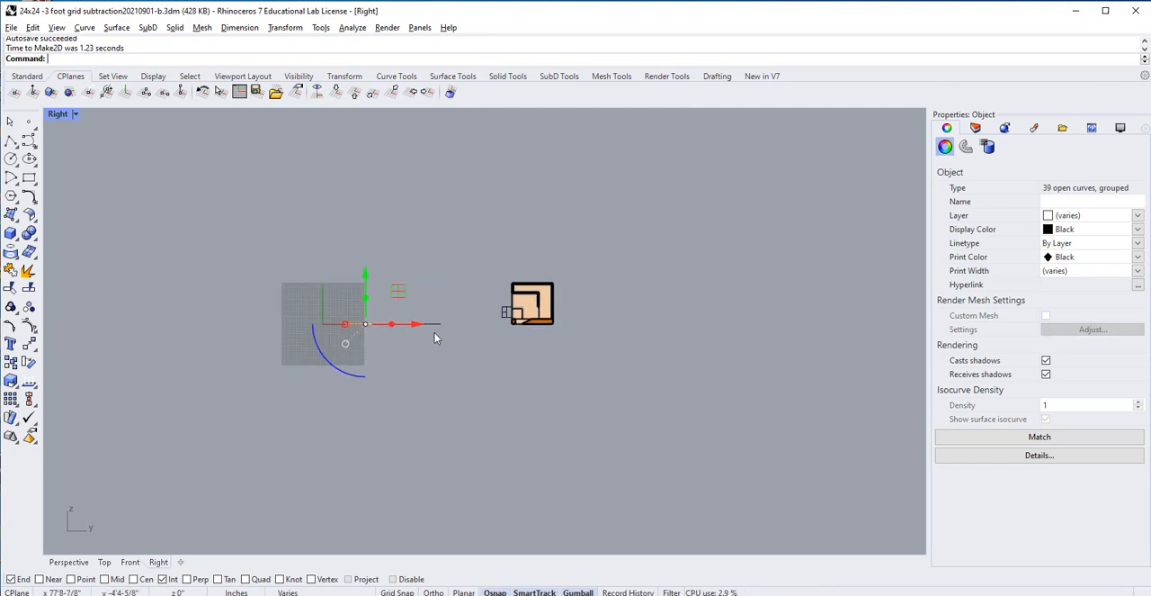
pyautogui.scroll(-2, 361, 323)
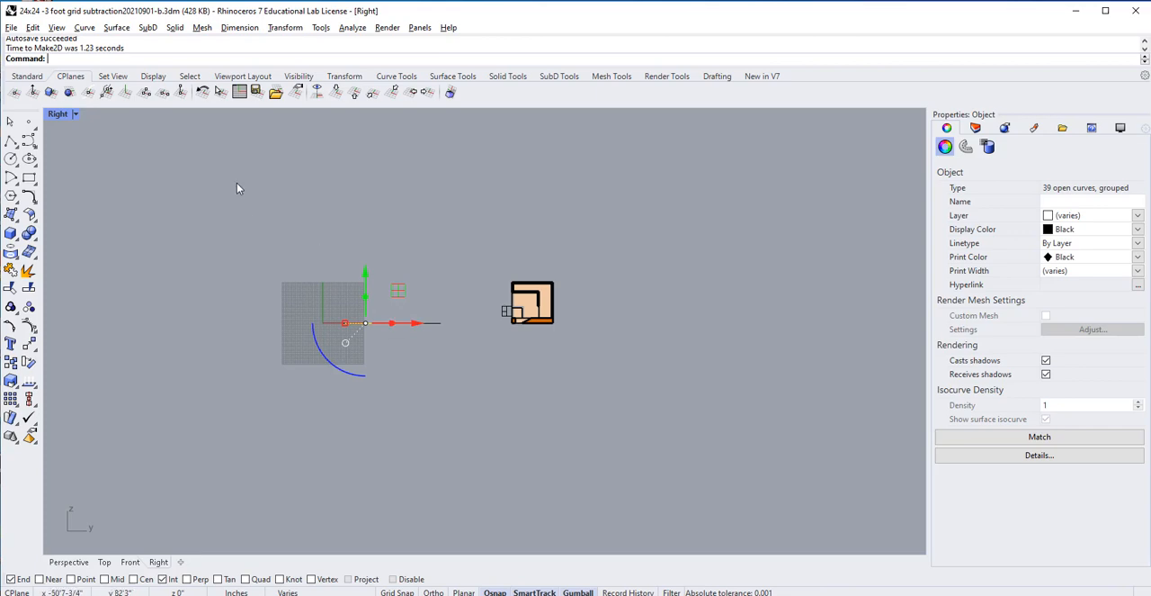
pyautogui.doubleClick(60, 116)
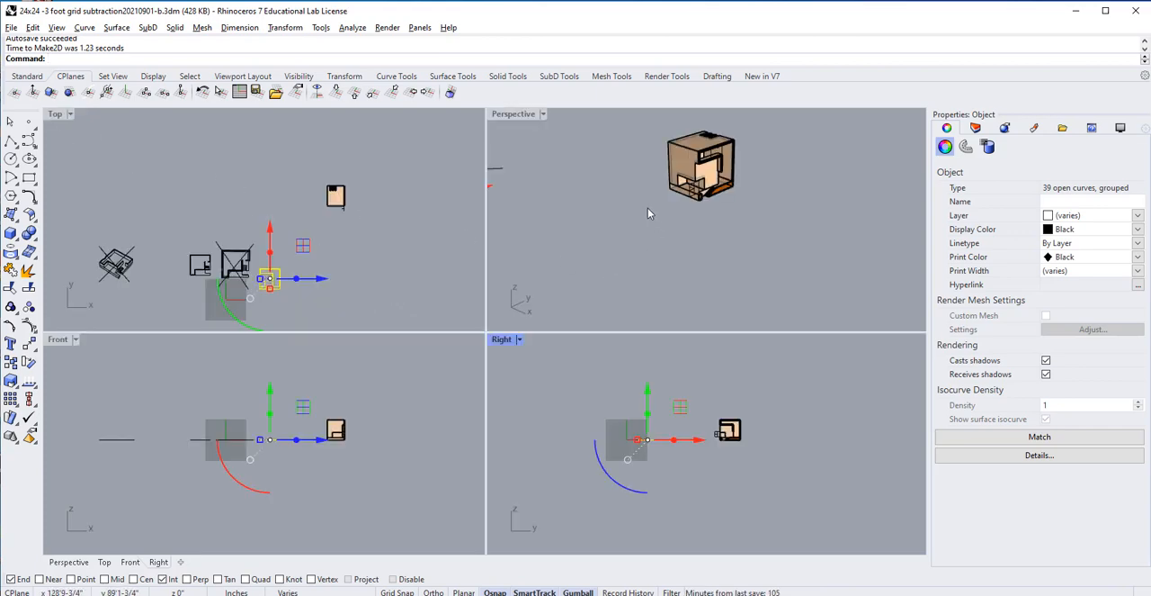
pyautogui.scroll(-3, 648, 208)
pyautogui.scroll(1, 538, 209)
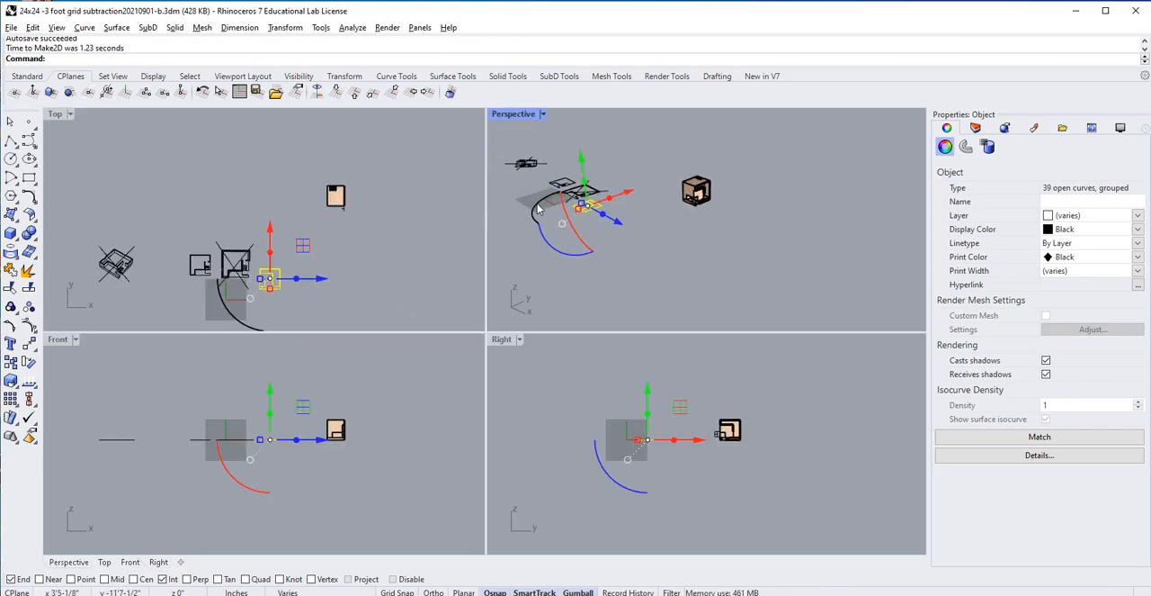
pyautogui.scroll(1, 531, 192)
pyautogui.scroll(1, 554, 185)
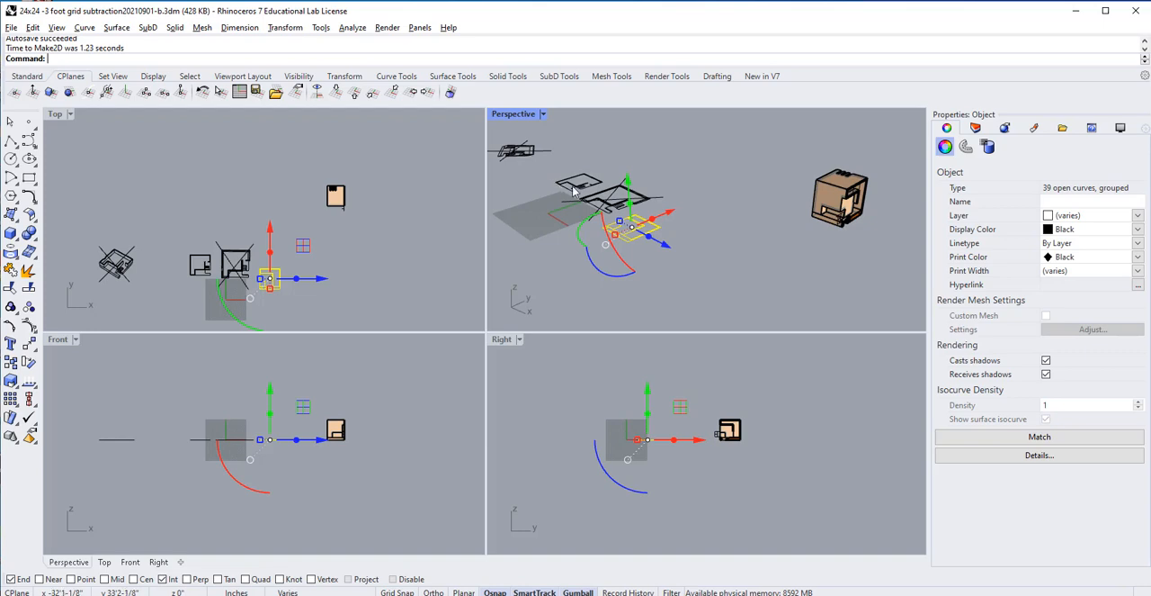
pyautogui.scroll(1, 550, 225)
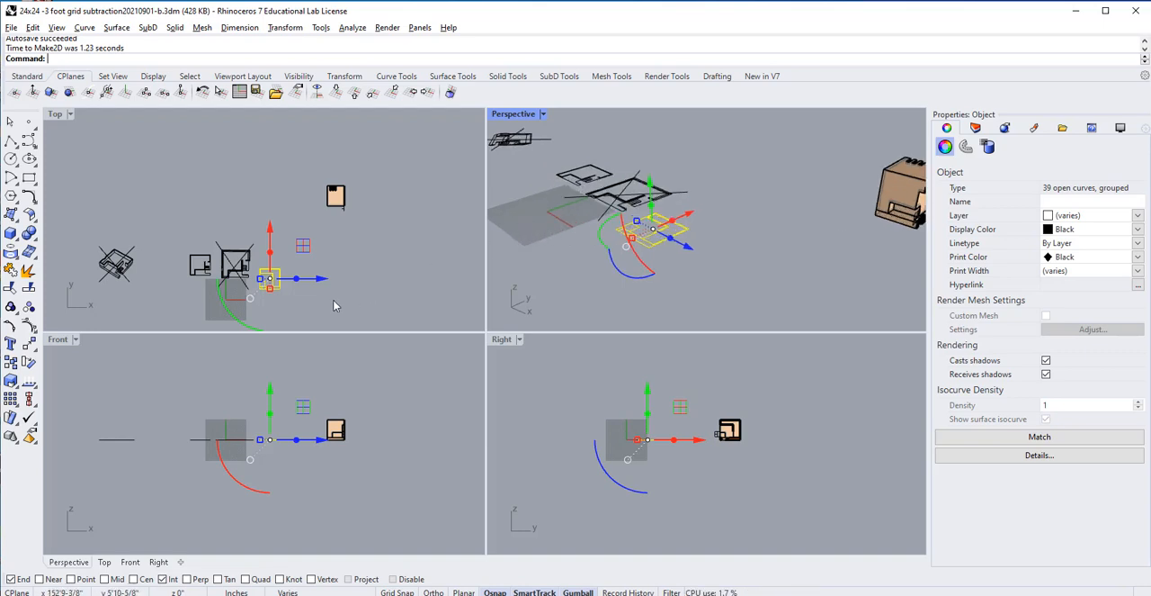
# Step: Compare the Make2D section drawing in the Top view with the section cut of the building in the Right view
pyautogui.scroll(5, 254, 297)
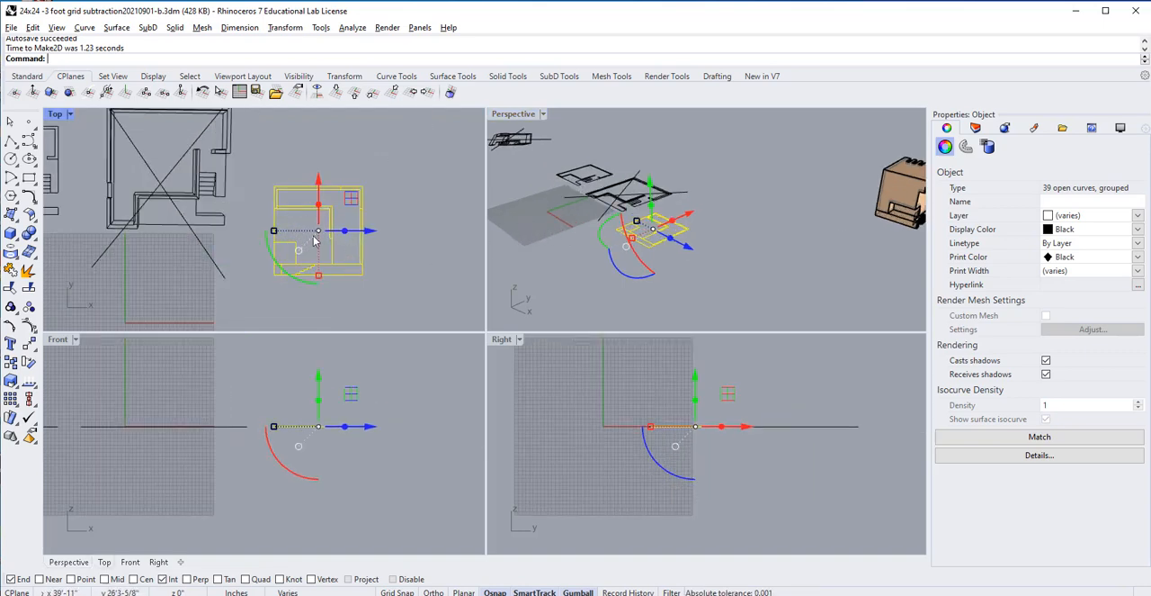
pyautogui.scroll(4, 351, 254)
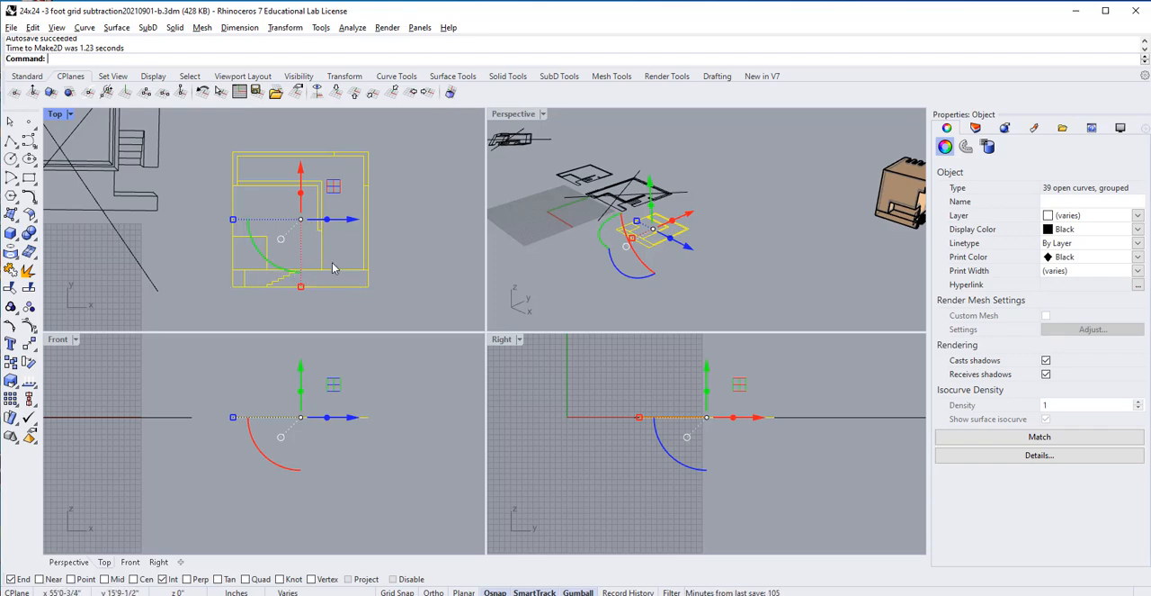
pyautogui.click(756, 460)
pyautogui.scroll(-5, 762, 452)
pyautogui.scroll(5, 788, 435)
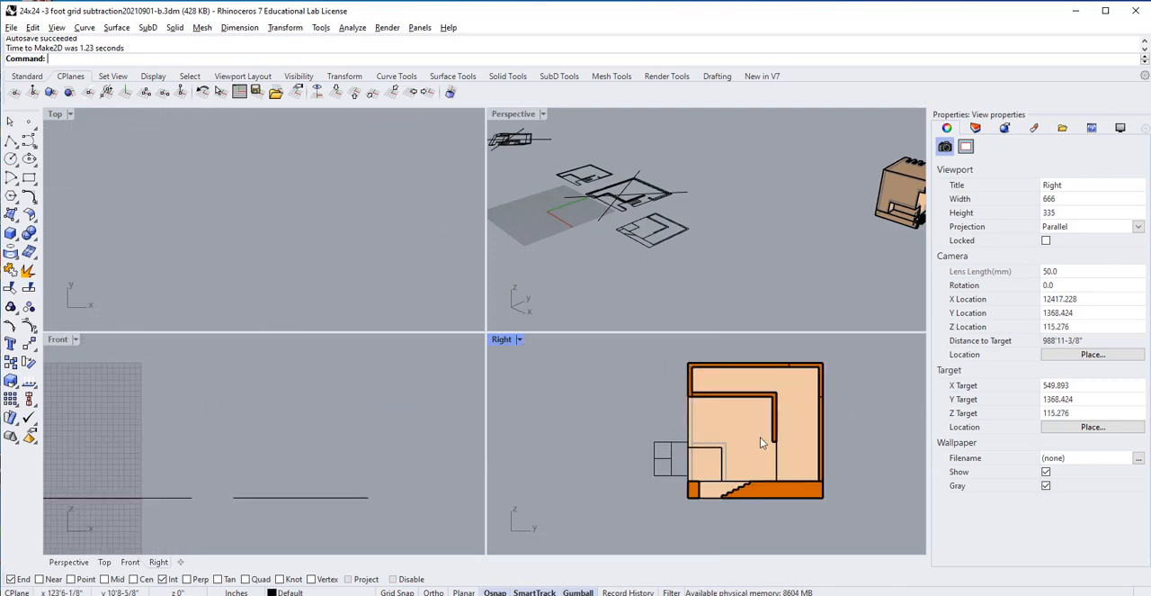
pyautogui.scroll(-8, 345, 315)
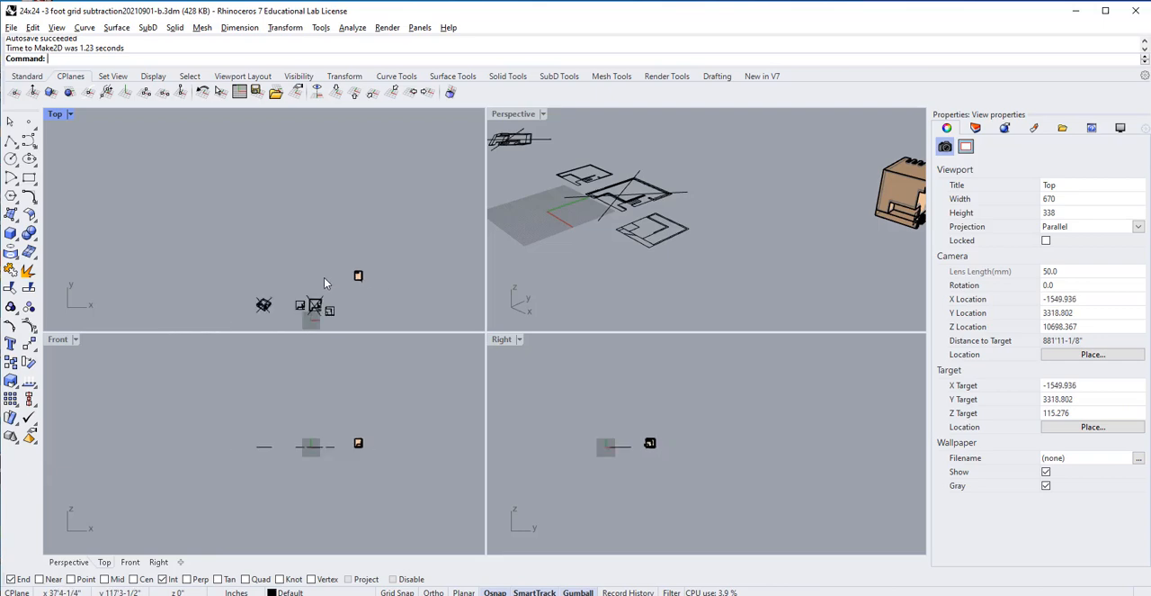
# Step: Move the new section drawing in the Top view to the empty area below and between the earlier plan and perspective drawings
pyautogui.moveTo(323, 277); pyautogui.dragTo(326, 222, button='right')
pyautogui.scroll(7, 327, 222)
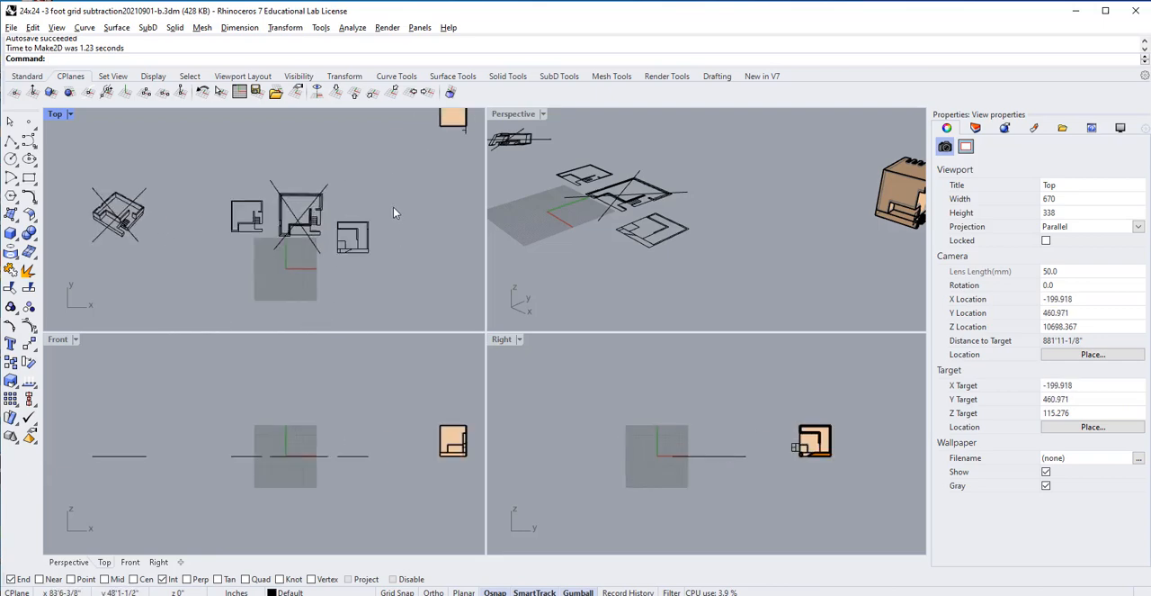
pyautogui.moveTo(393, 212); pyautogui.dragTo(162, 260)
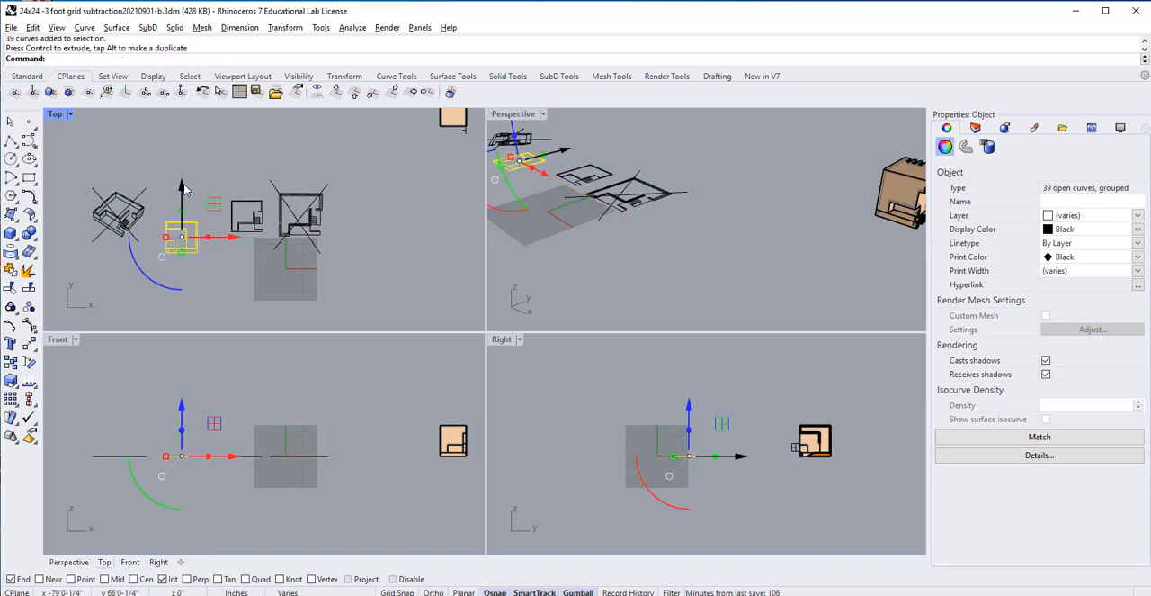
pyautogui.moveTo(182, 187); pyautogui.dragTo(189, 236)
pyautogui.click(262, 150)
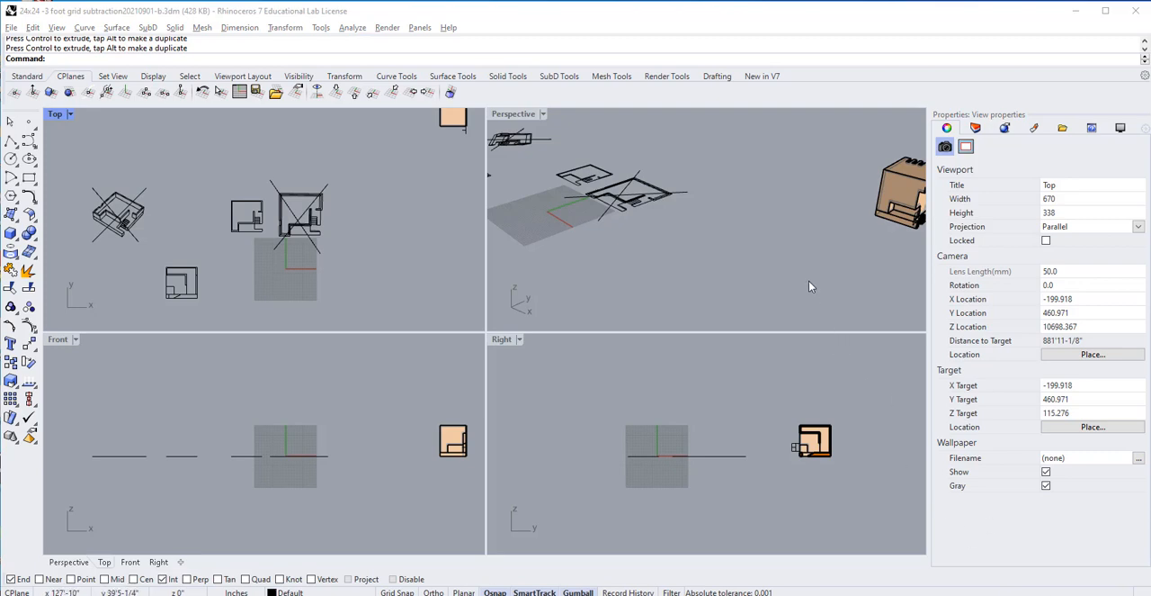
# Step: Select the clipping plane and frame it closely together with the building in the Perspective view
pyautogui.moveTo(809, 287); pyautogui.dragTo(602, 258, button='right')
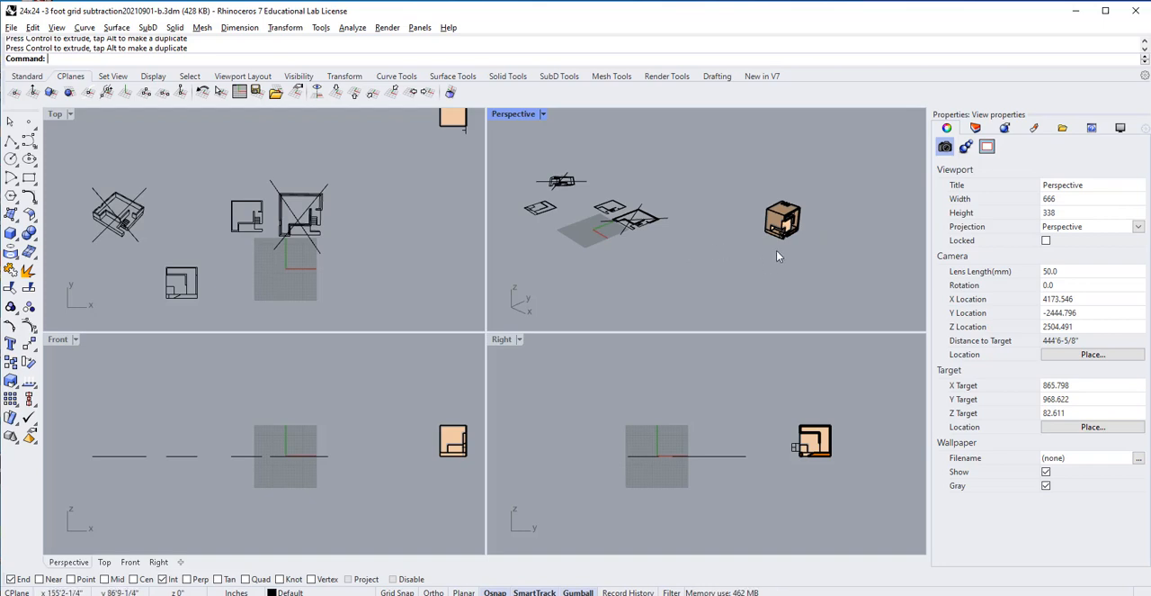
pyautogui.scroll(7, 800, 247)
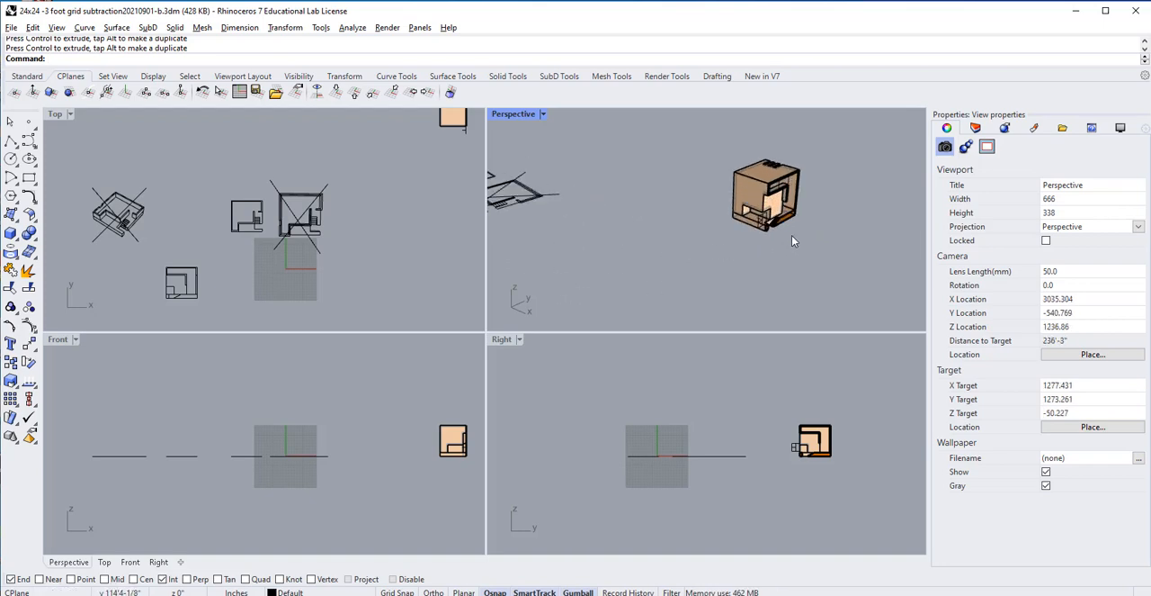
pyautogui.scroll(-7, 789, 234)
pyautogui.moveTo(722, 261); pyautogui.dragTo(749, 295, button='right')
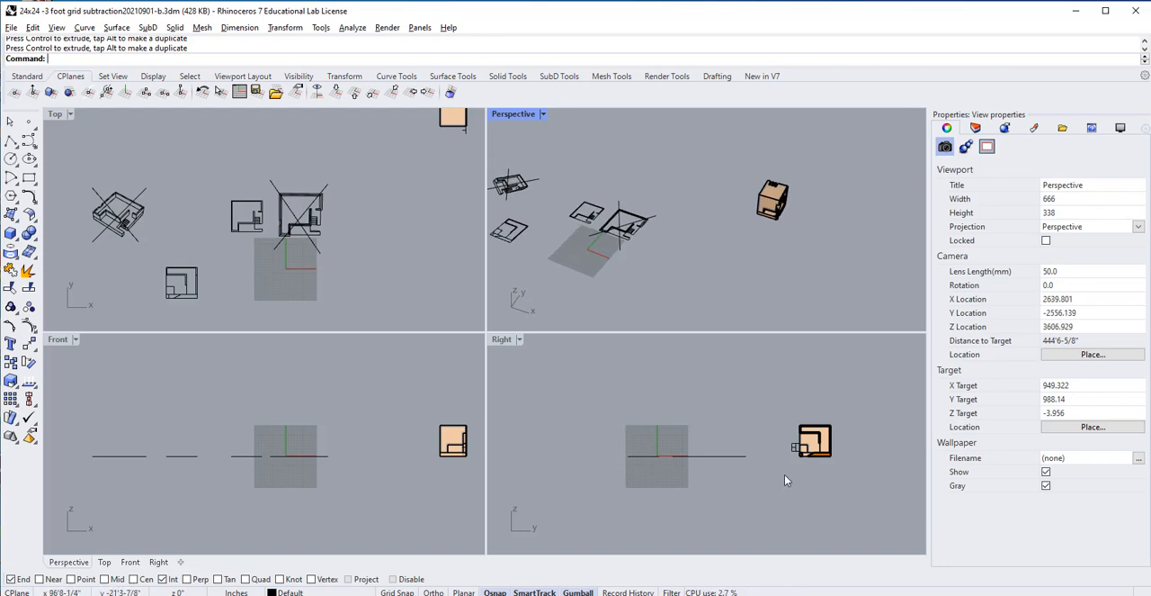
pyautogui.click(795, 450)
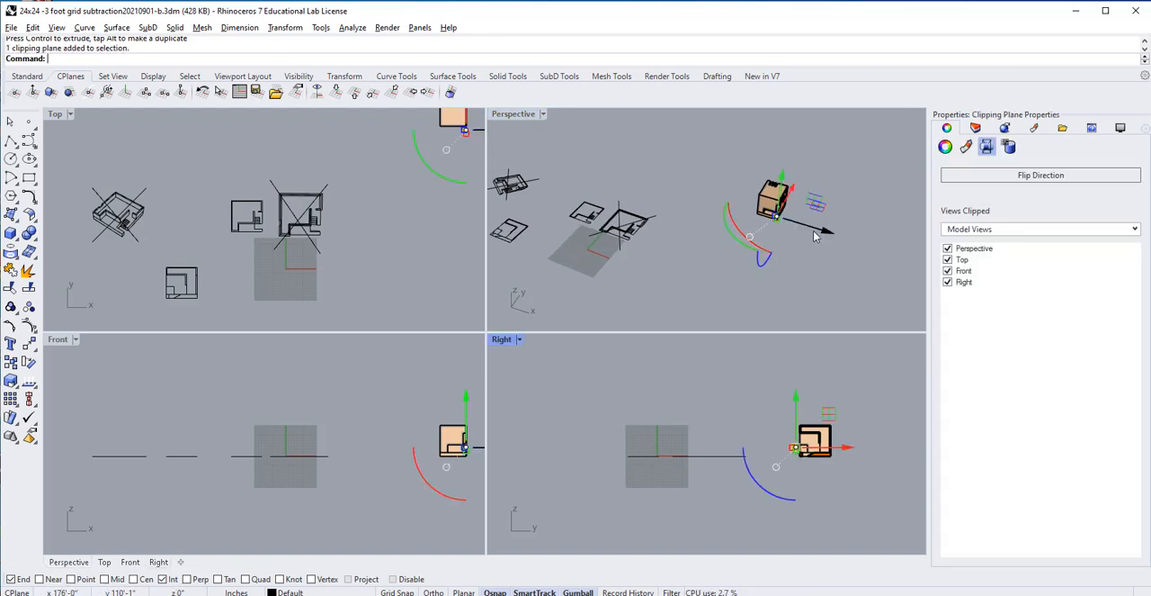
pyautogui.scroll(3, 808, 212)
pyautogui.scroll(4, 806, 208)
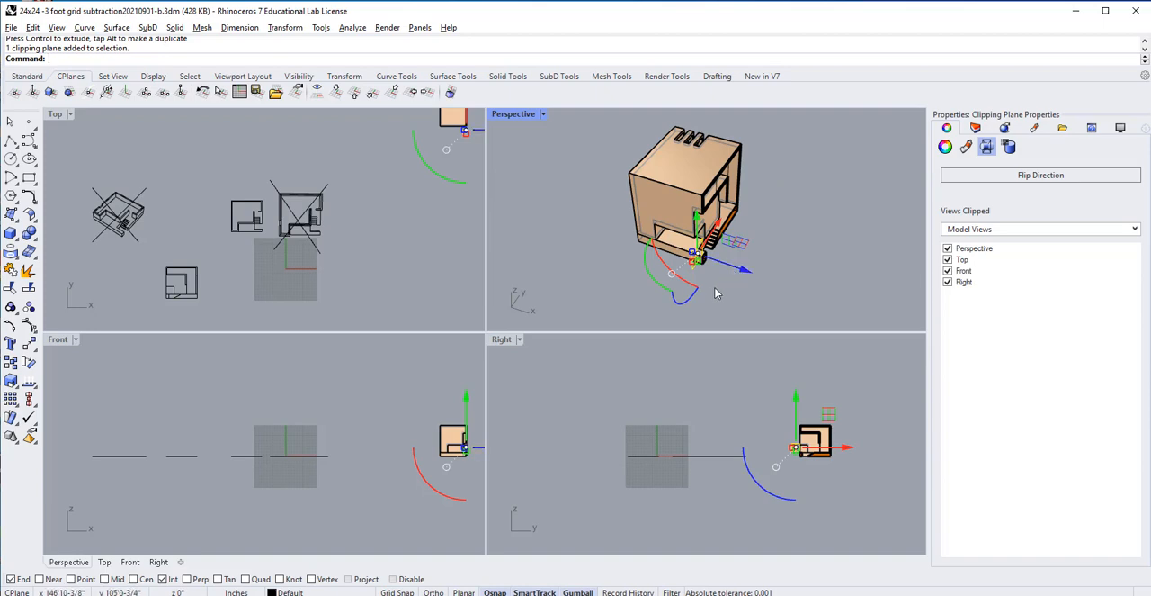
pyautogui.scroll(2, 701, 289)
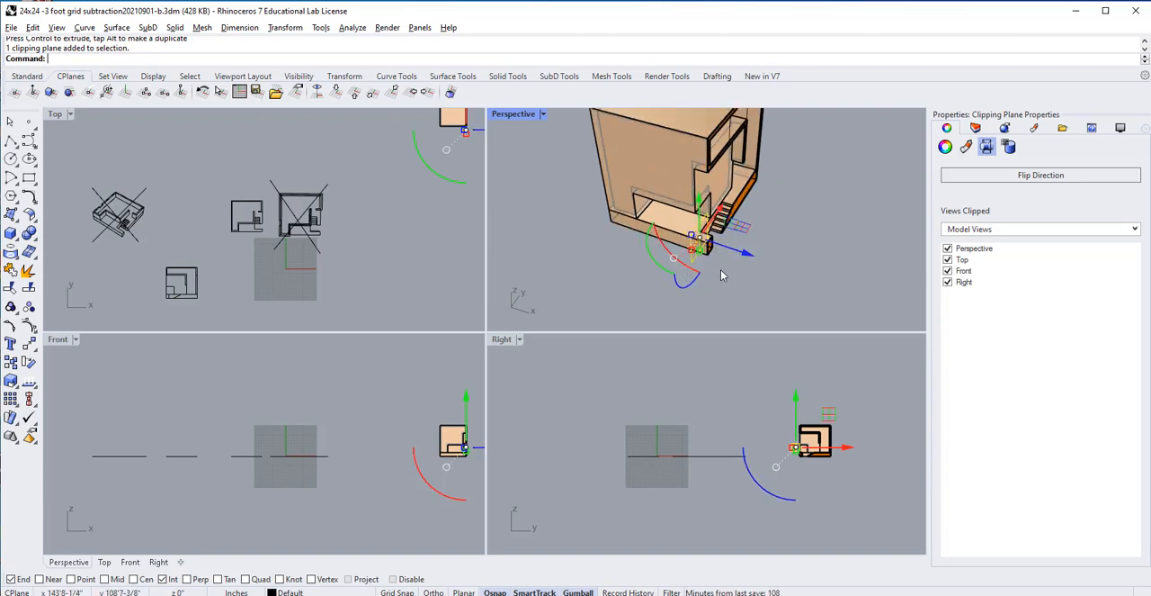
pyautogui.click(684, 273)
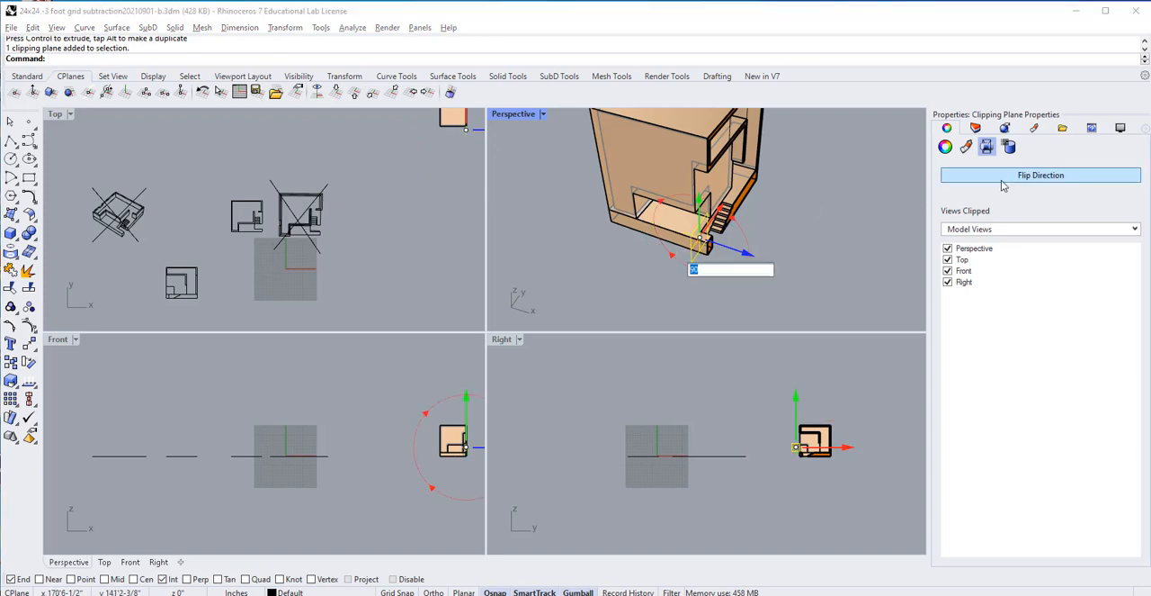
pyautogui.click(1035, 176)
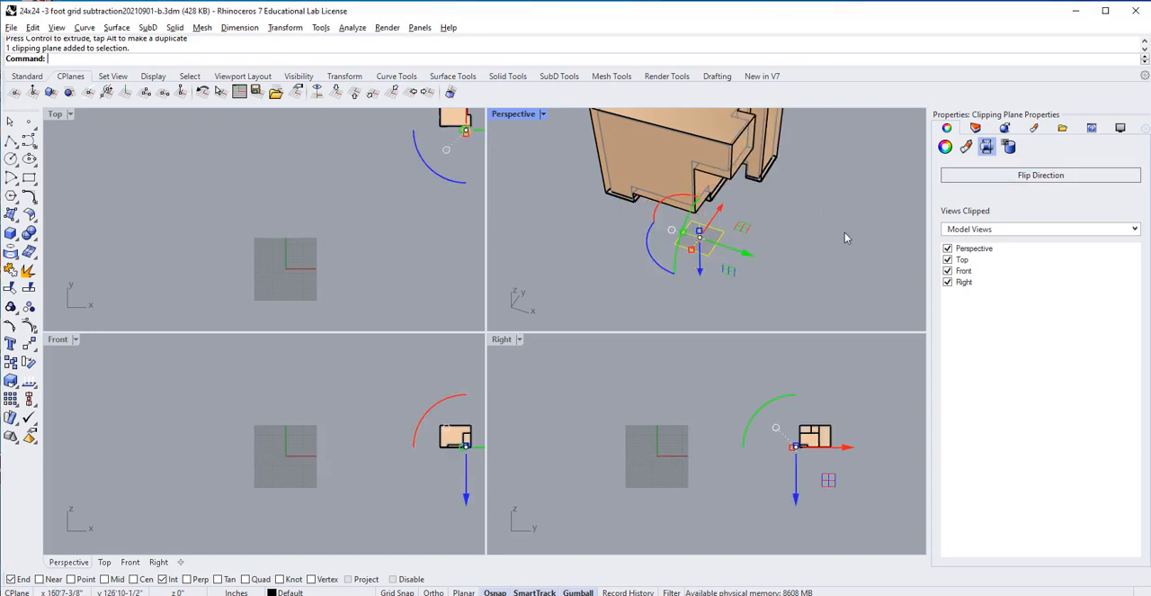
pyautogui.hotkey('ctrl', 'z')
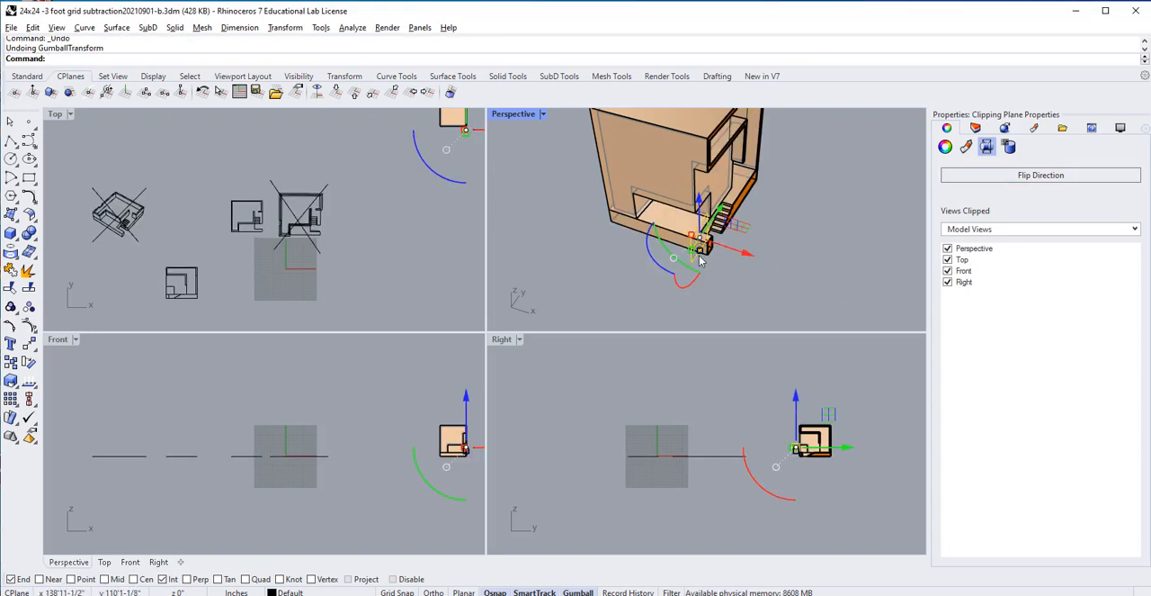
pyautogui.hotkey('ctrl', 'z')
pyautogui.moveTo(694, 249); pyautogui.dragTo(707, 224, button='right')
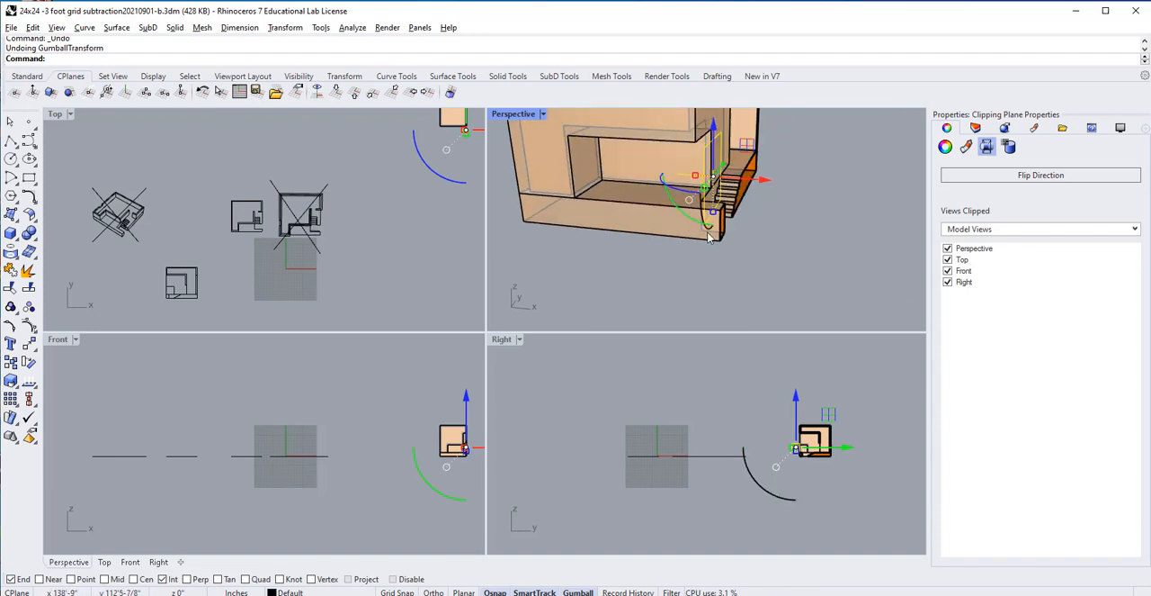
pyautogui.click(693, 227)
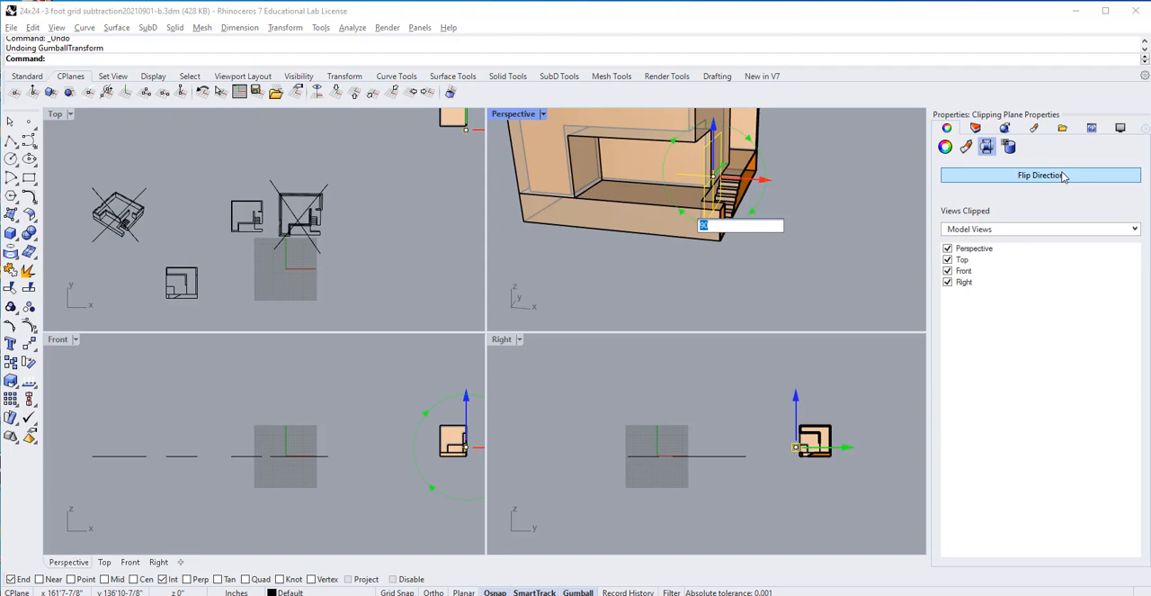
pyautogui.press('Escape')
pyautogui.press('Escape')
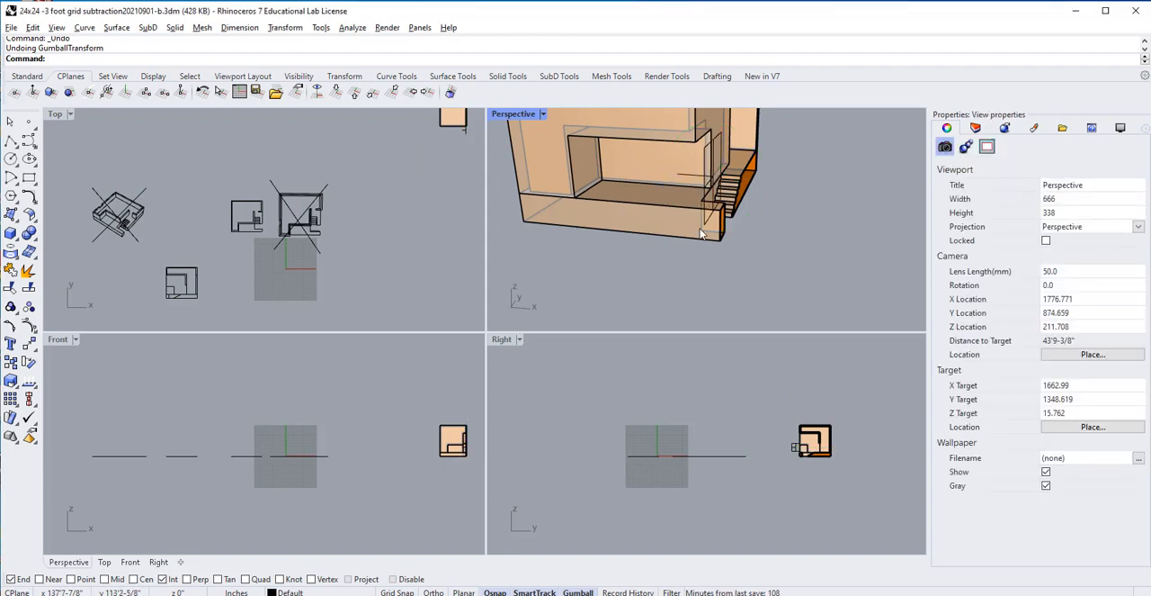
# Step: Flip the clipping plane's direction and move the plane further into the building to reveal the opposite side of the section
pyautogui.click(703, 180)
pyautogui.click(1044, 175)
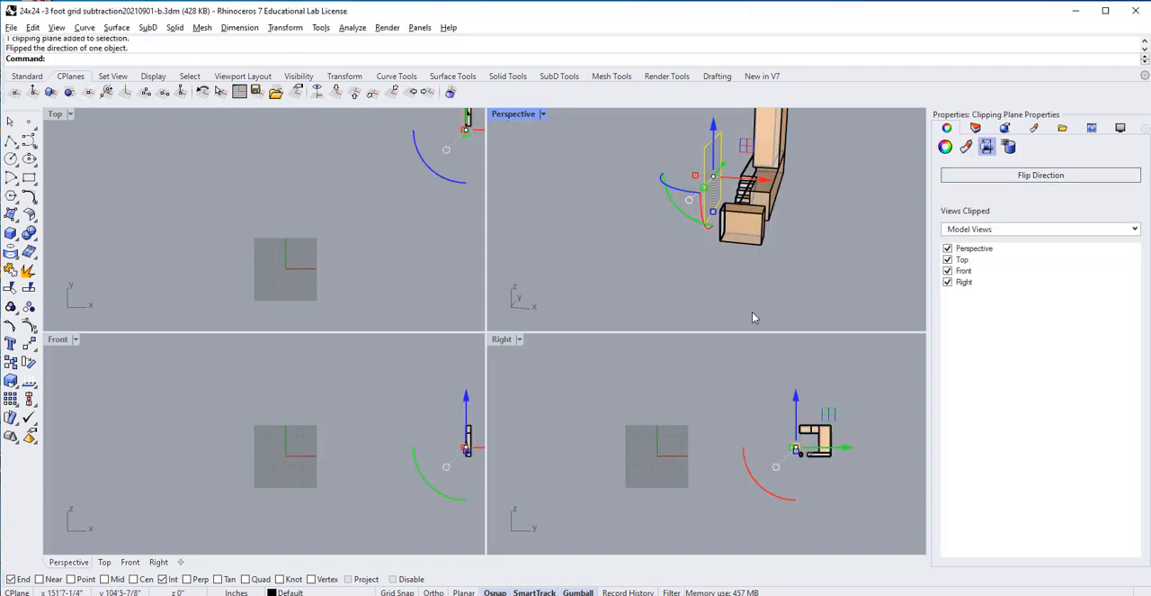
pyautogui.moveTo(670, 282); pyautogui.dragTo(783, 279, button='right')
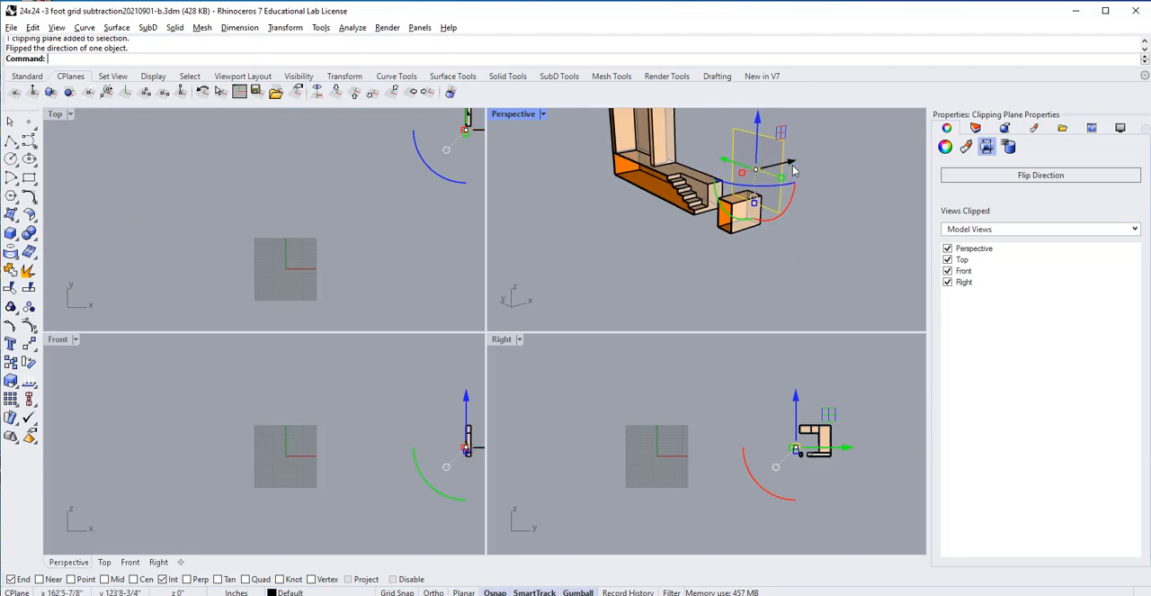
pyautogui.moveTo(792, 168); pyautogui.dragTo(732, 187)
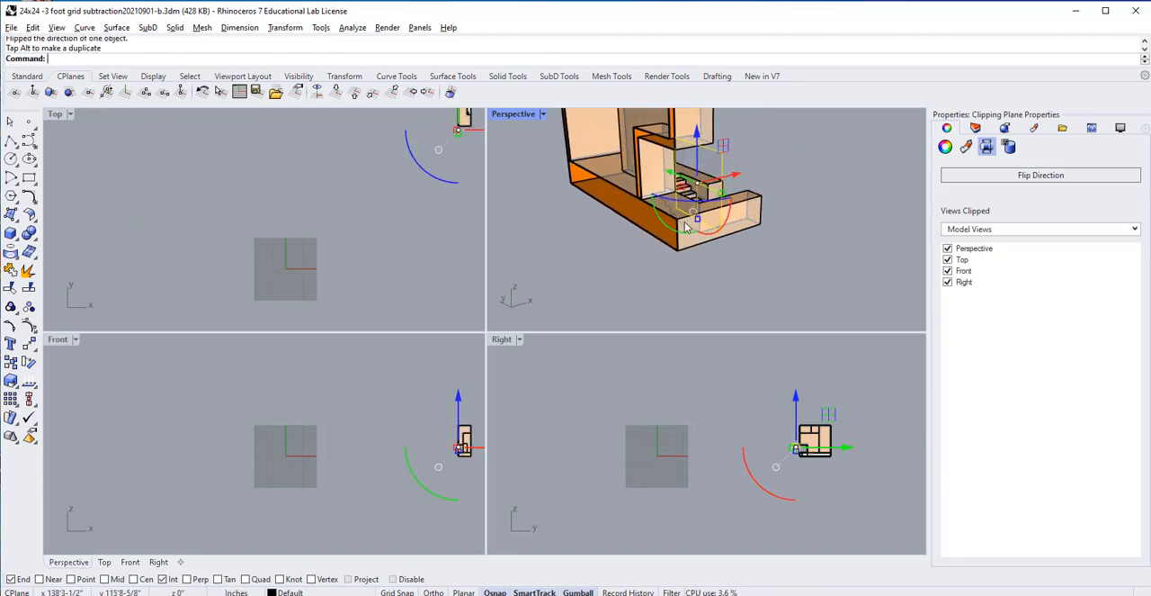
# Step: Set the Right viewport to the Left view and frame the reversed section cut there and in the Perspective view
pyautogui.moveTo(708, 234); pyautogui.dragTo(772, 224, button='right')
pyautogui.scroll(-4, 775, 228)
pyautogui.moveTo(688, 244); pyautogui.dragTo(711, 269, button='right')
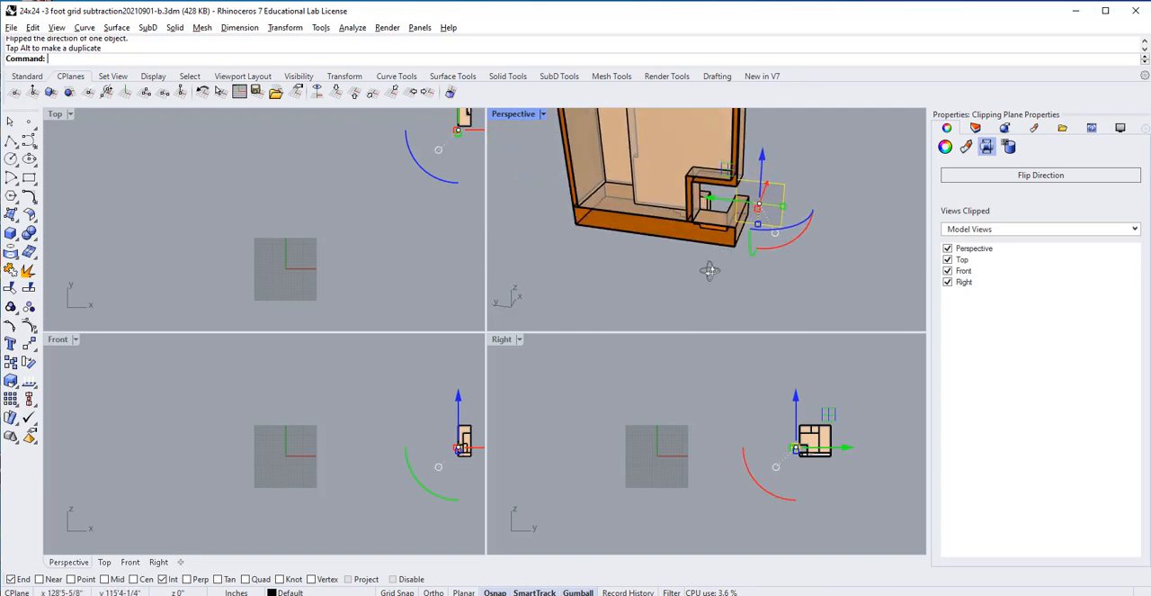
pyautogui.scroll(-5, 737, 219)
pyautogui.moveTo(730, 171); pyautogui.dragTo(711, 144, button='right')
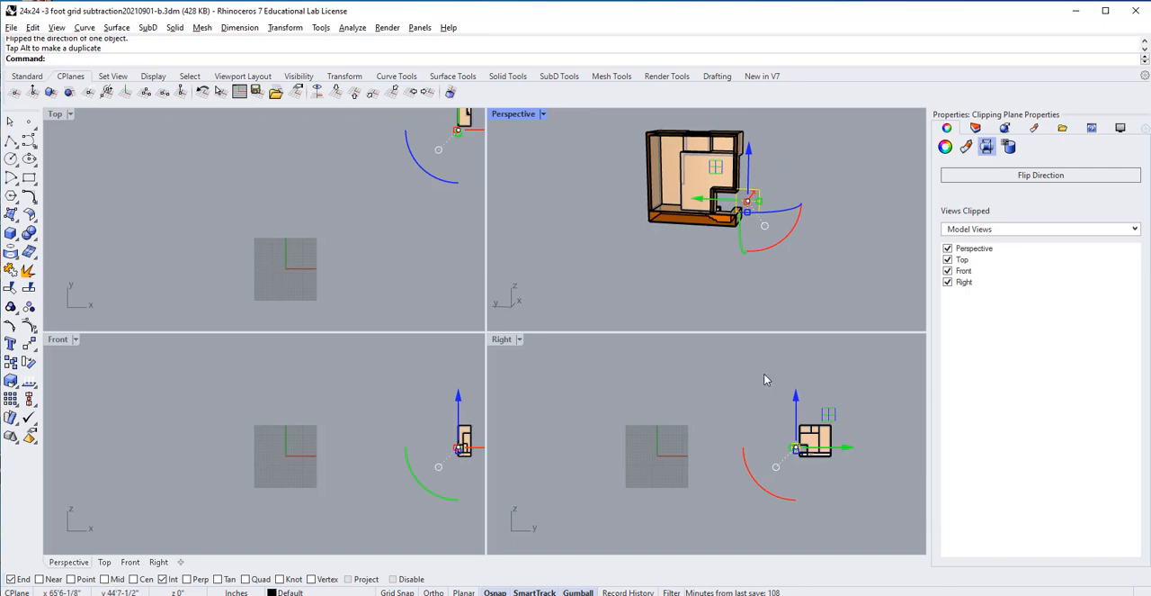
pyautogui.click(520, 339)
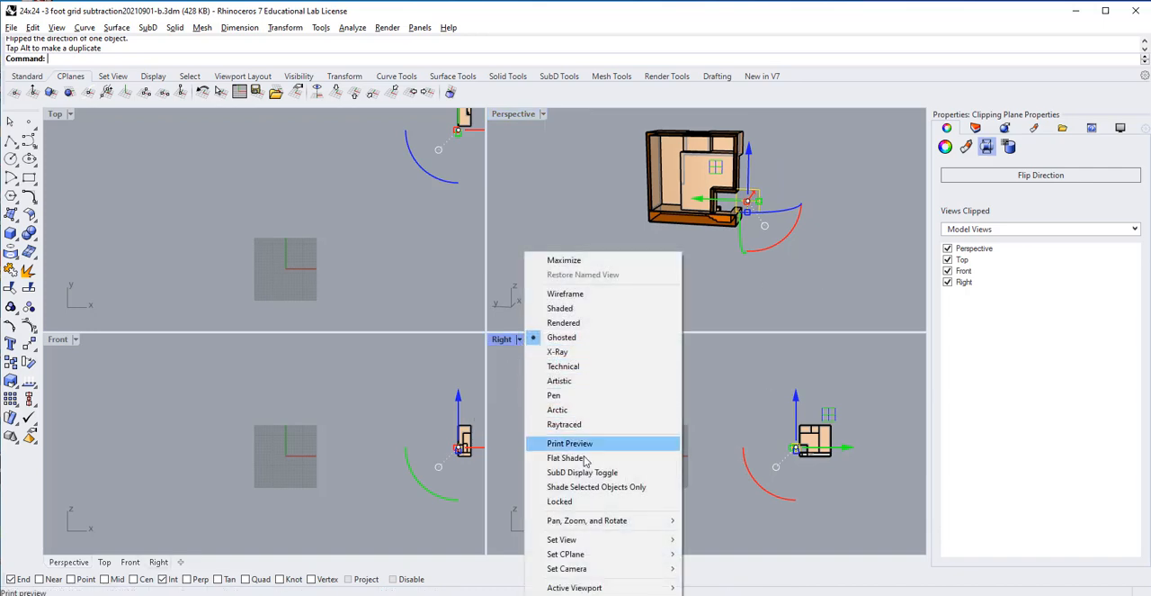
pyautogui.moveTo(617, 539)
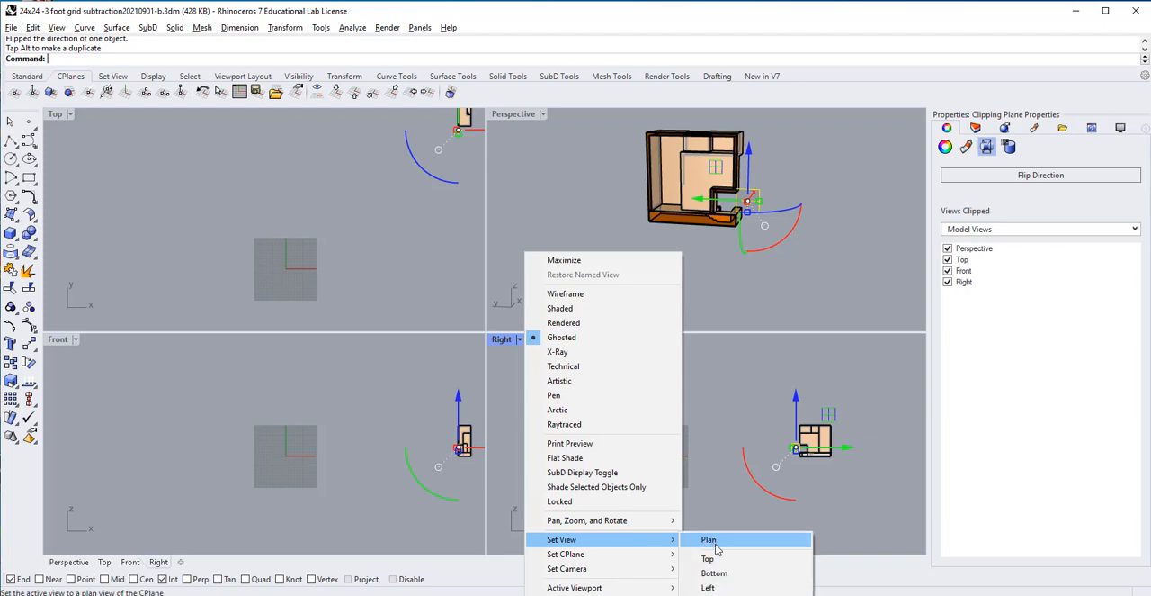
pyautogui.click(721, 587)
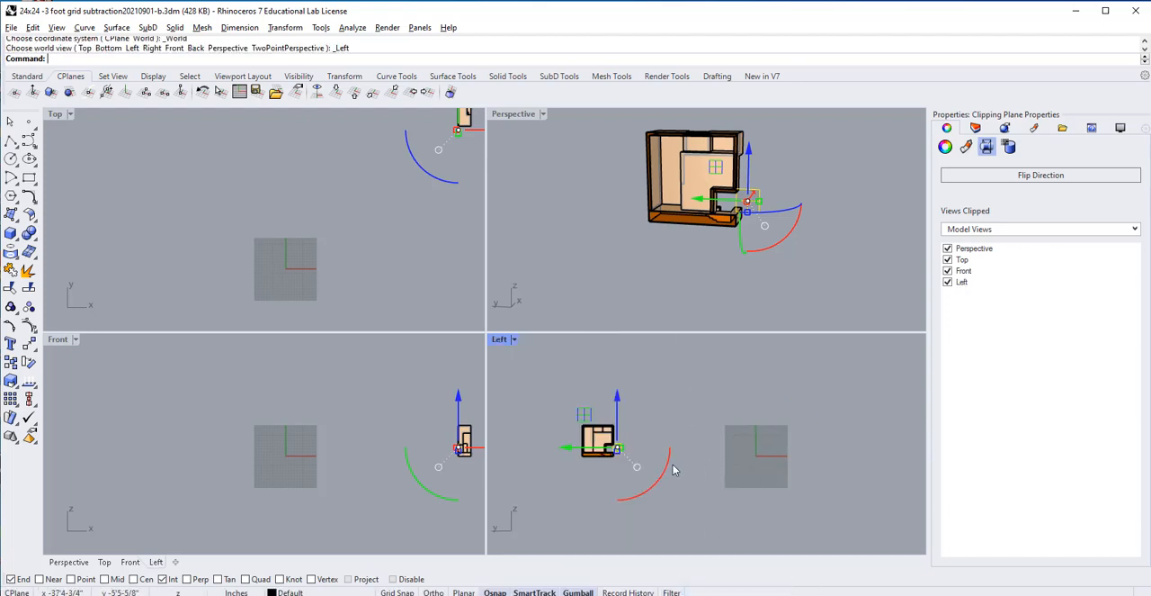
pyautogui.scroll(14, 572, 444)
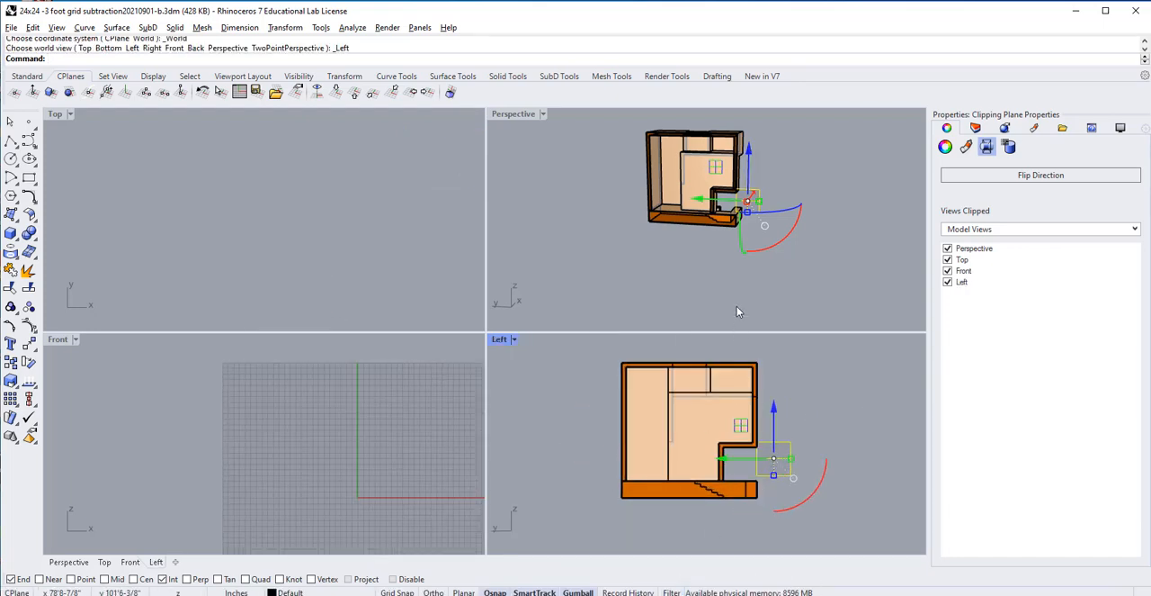
pyautogui.moveTo(708, 234); pyautogui.dragTo(729, 270, button='right')
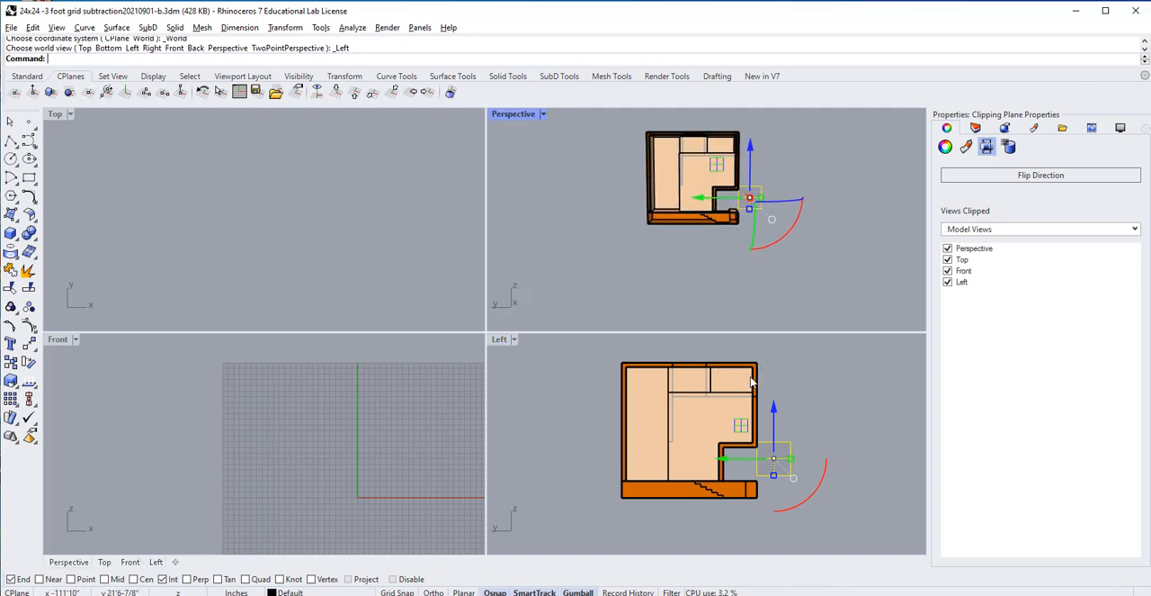
pyautogui.click(817, 373)
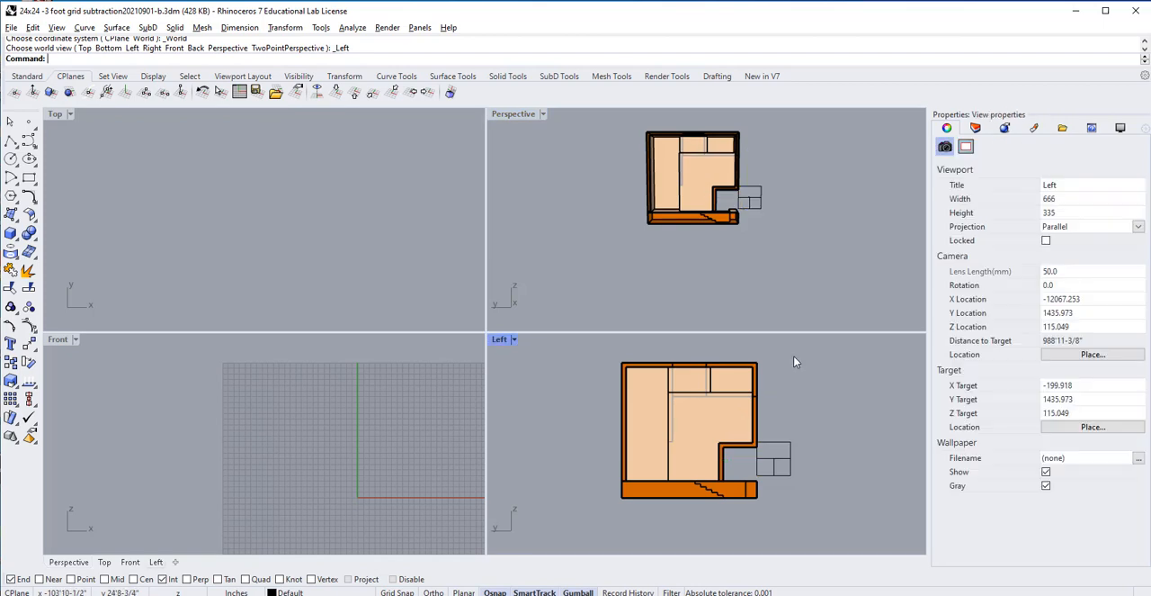
pyautogui.moveTo(768, 349); pyautogui.dragTo(585, 526)
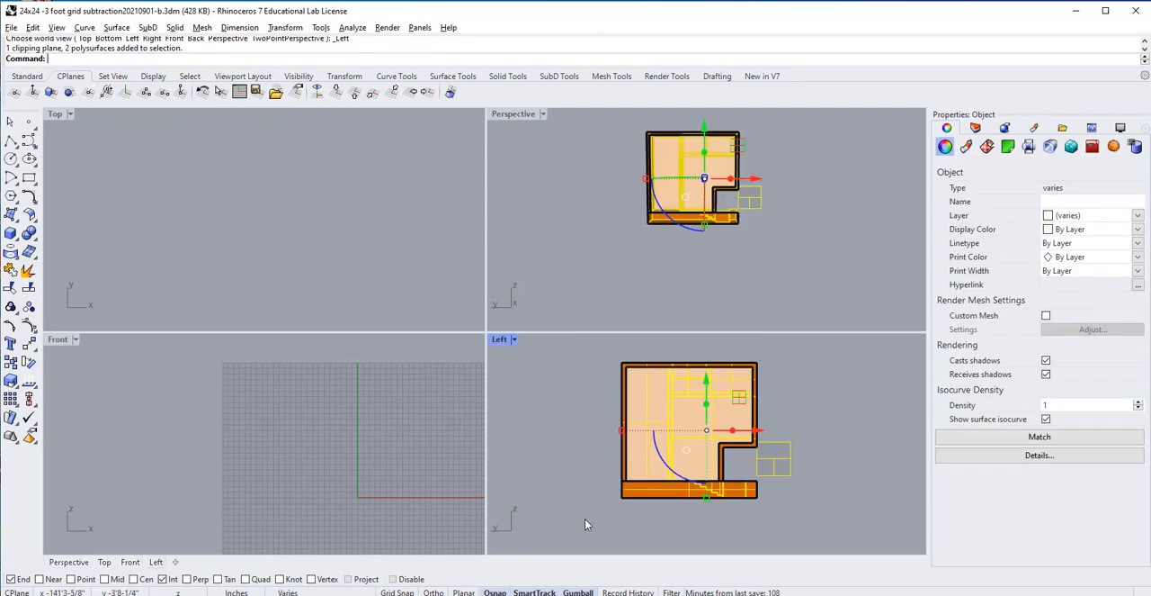
pyautogui.write('Make2D')
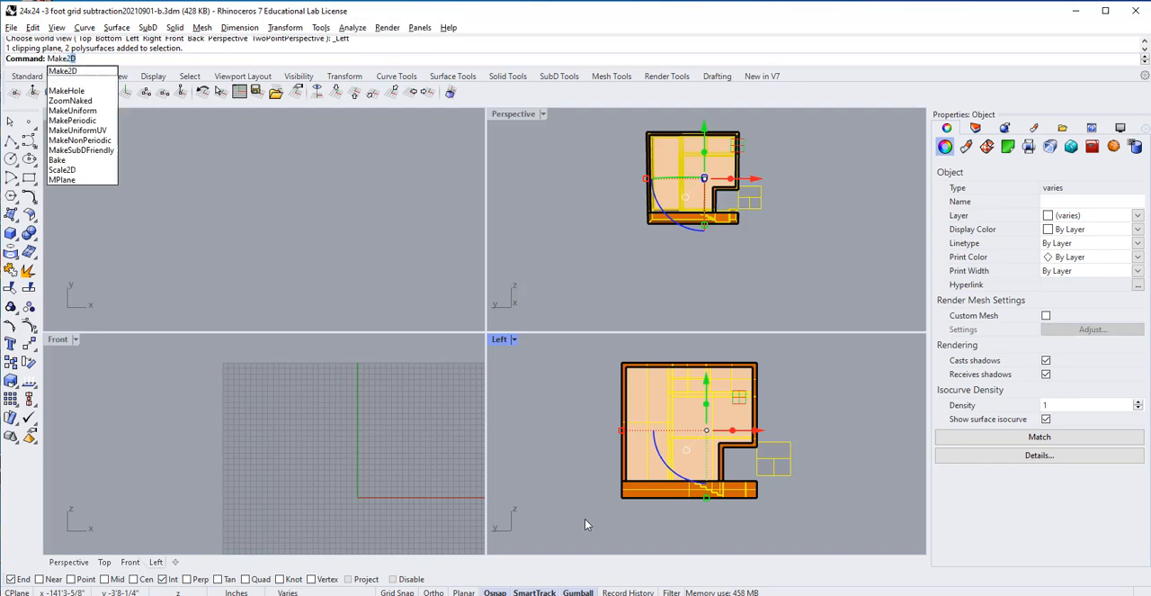
pyautogui.press('Return')
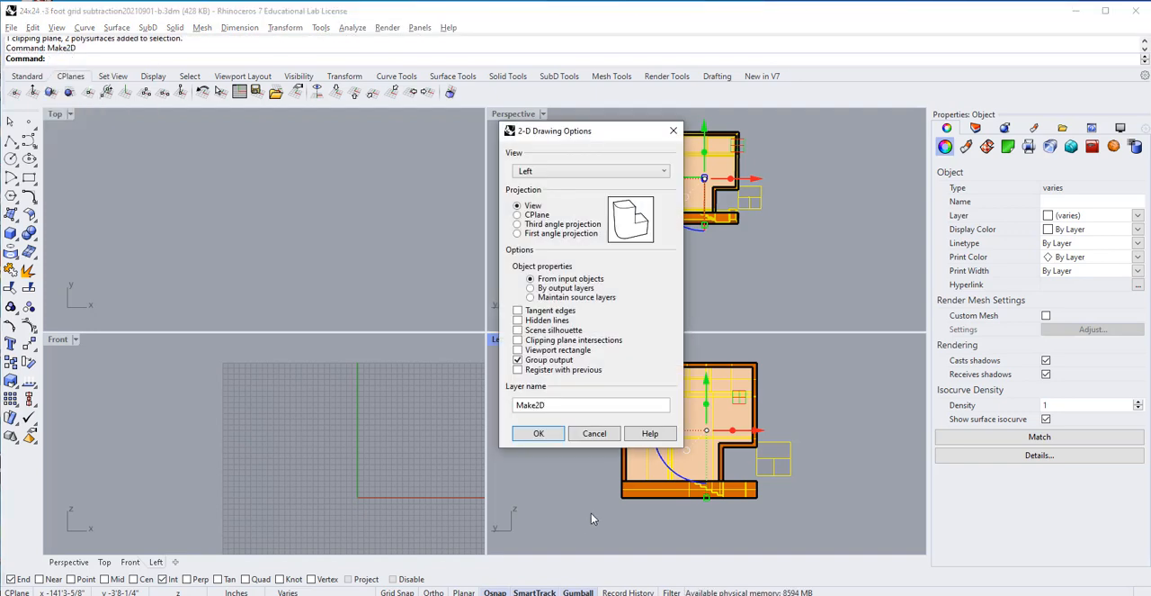
pyautogui.click(594, 434)
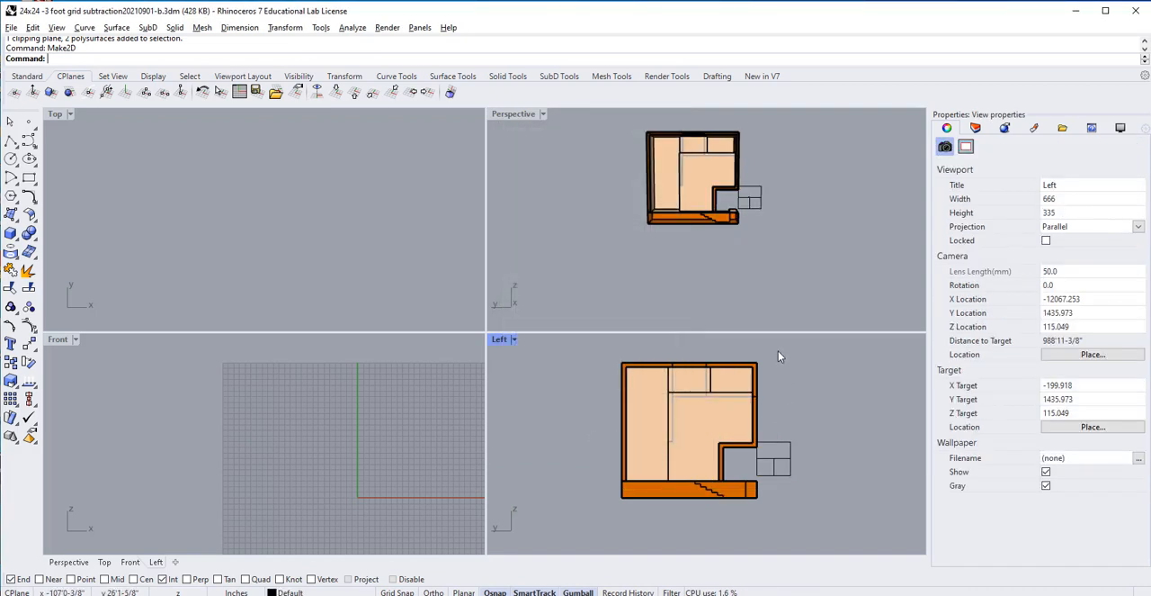
# Step: Generate a grouped 2D drawing of the reversed building section from the Left view with Make2D, using the View projection
pyautogui.moveTo(778, 351); pyautogui.dragTo(594, 532)
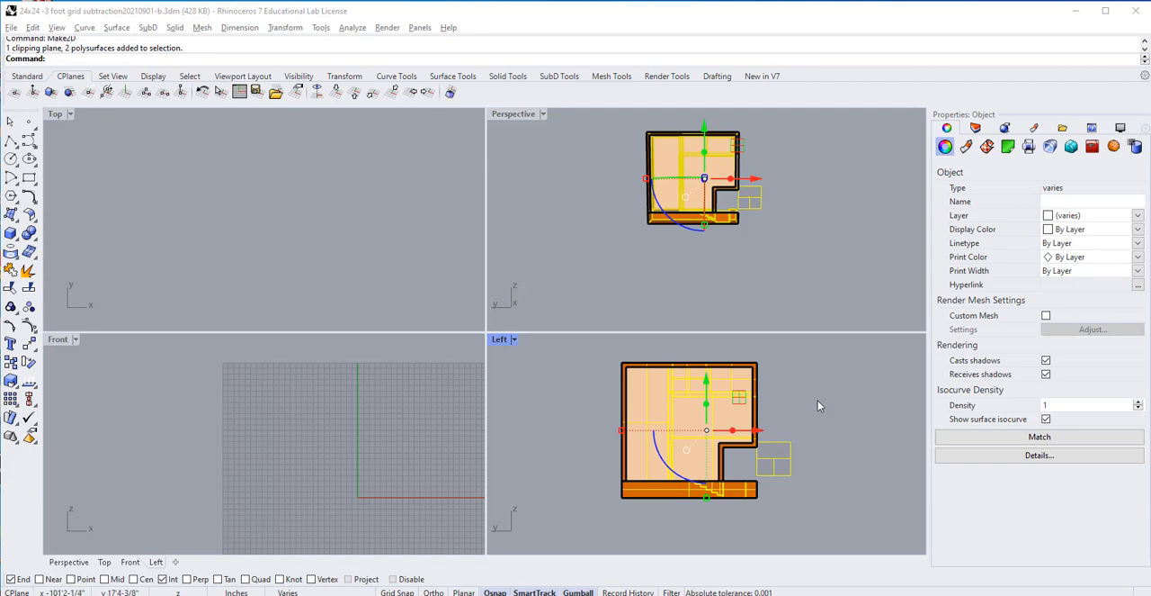
pyautogui.click(804, 424)
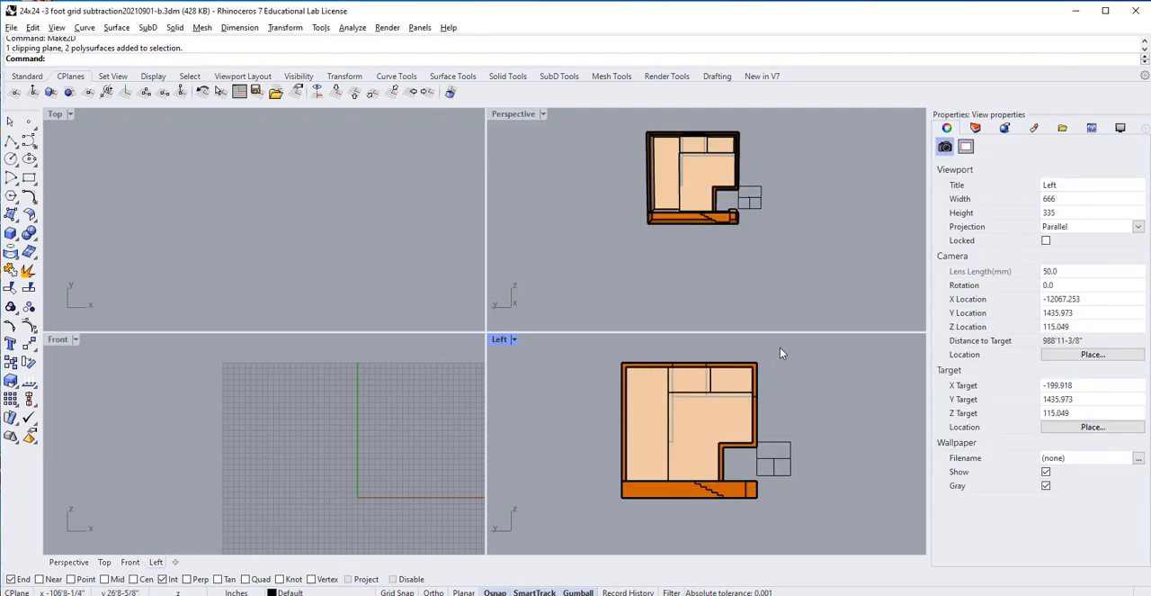
pyautogui.rightClick(692, 385)
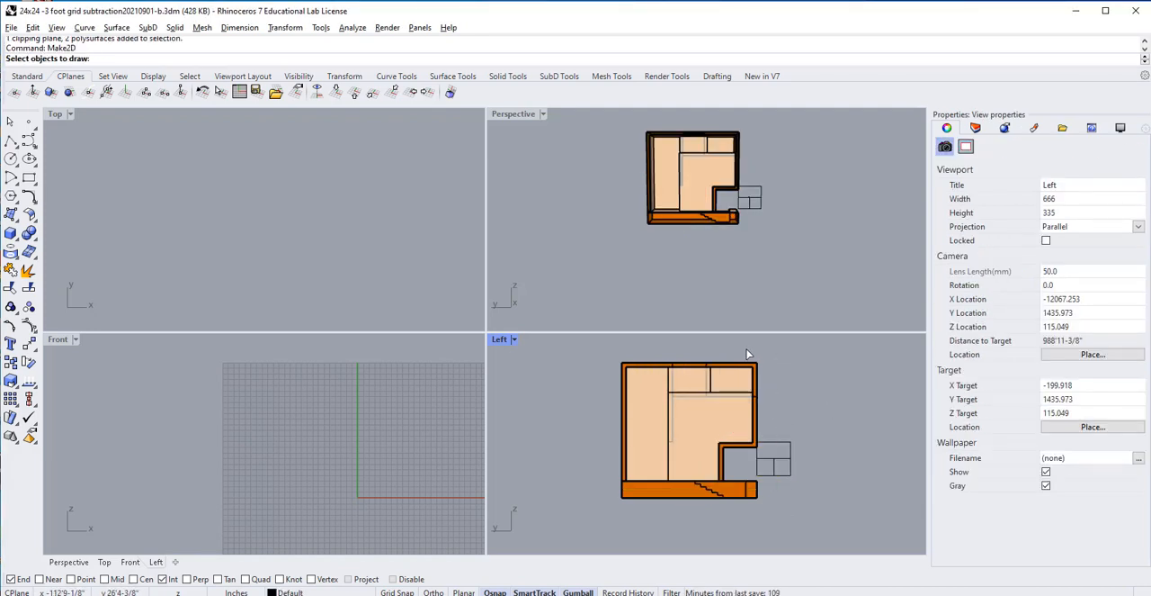
pyautogui.moveTo(774, 348)
pyautogui.mouseDown()
pyautogui.moveTo(628, 478)
pyautogui.moveTo(605, 523)
pyautogui.moveTo(594, 521)
pyautogui.mouseUp()
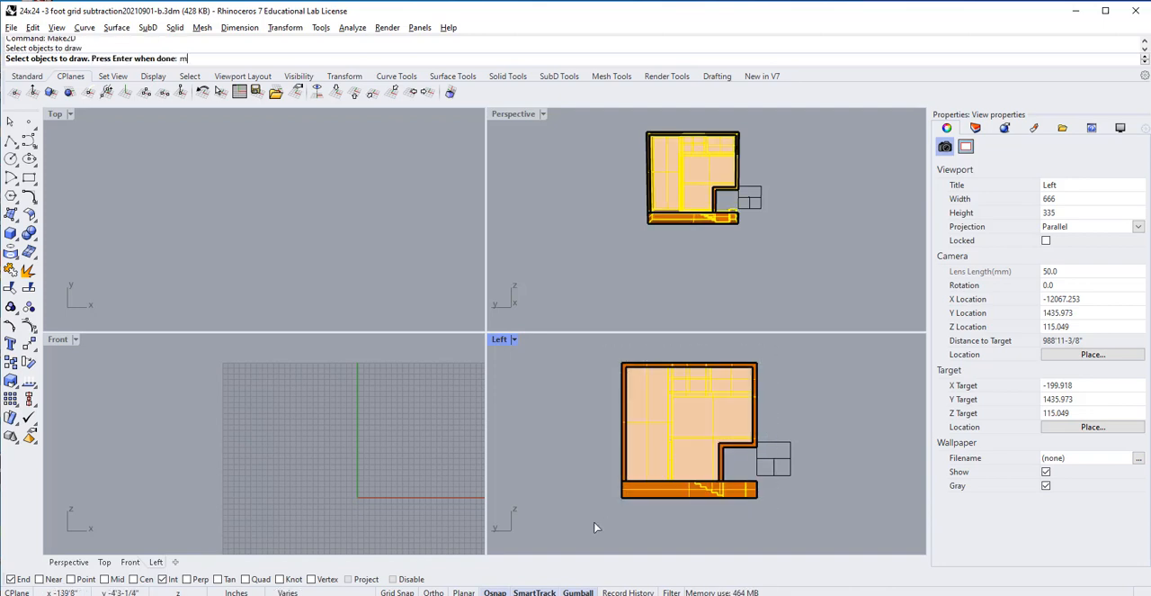
pyautogui.press('Return')
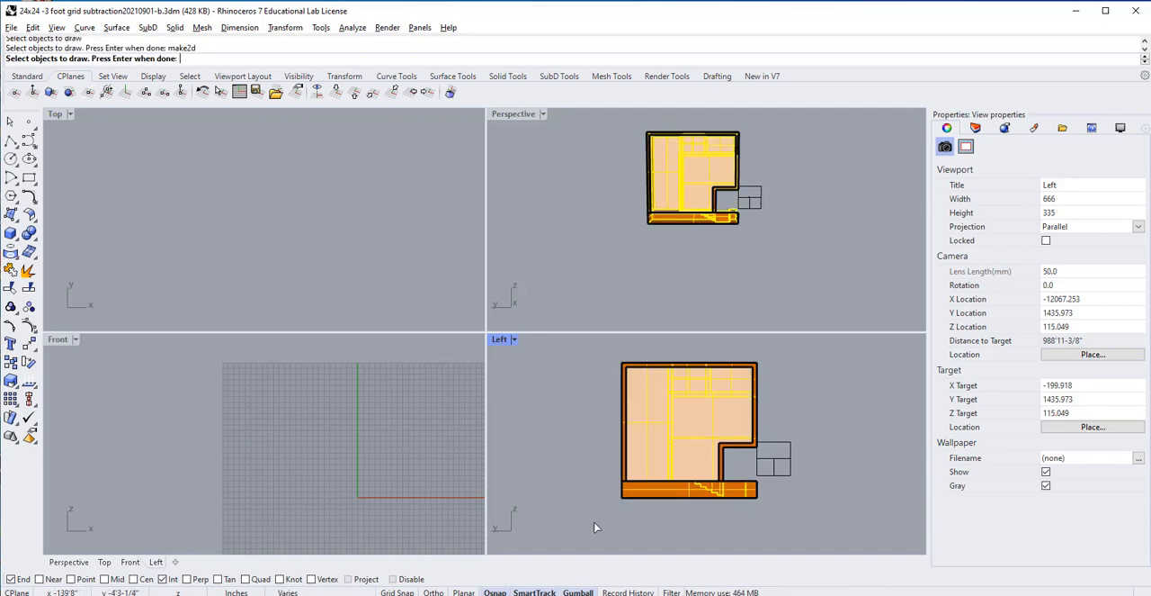
pyautogui.rightClick(228, 200)
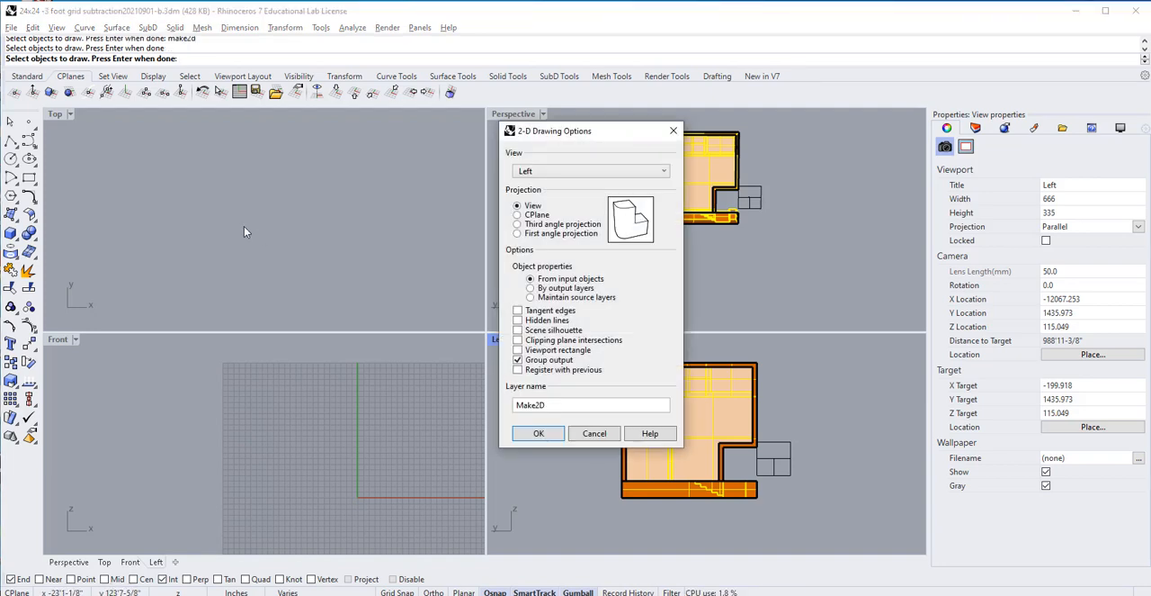
pyautogui.click(539, 434)
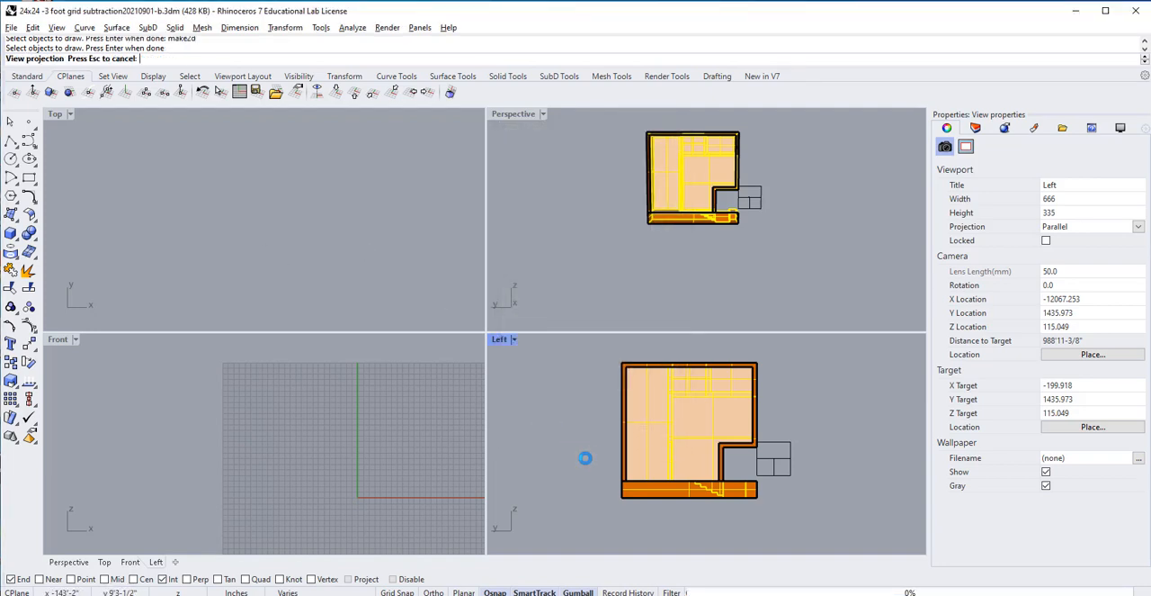
# Step: Select the clipping plane and move it far away from the building, past all the 2D drawings, to unclip them in Perspective
pyautogui.click(726, 282)
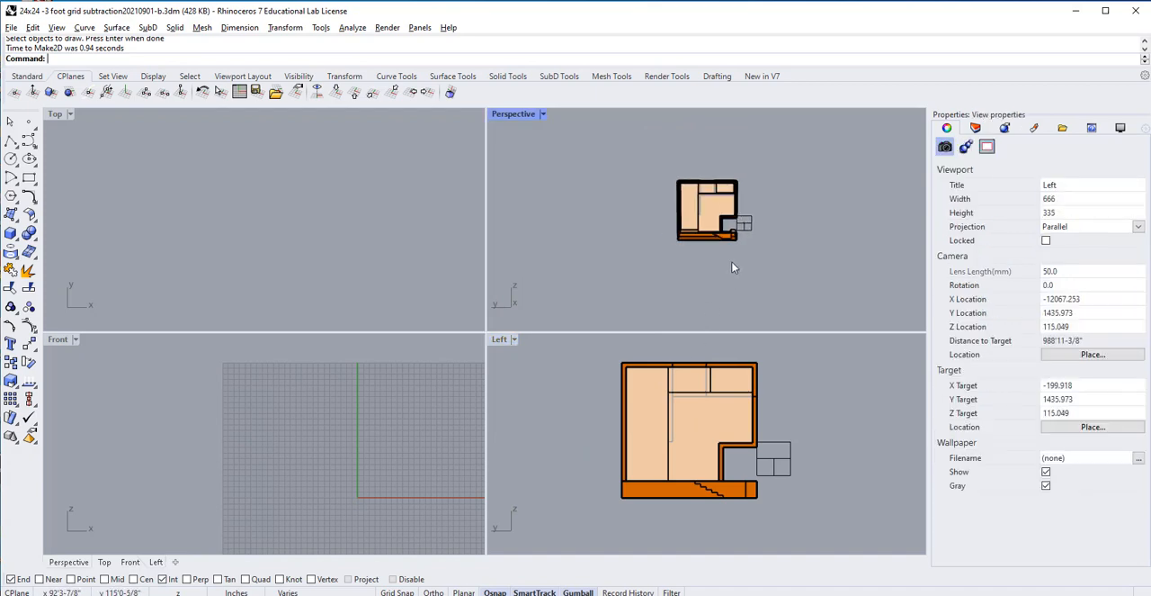
pyautogui.moveTo(726, 282); pyautogui.dragTo(703, 254, button='right')
pyautogui.scroll(-14, 643, 270)
pyautogui.scroll(-2, 746, 249)
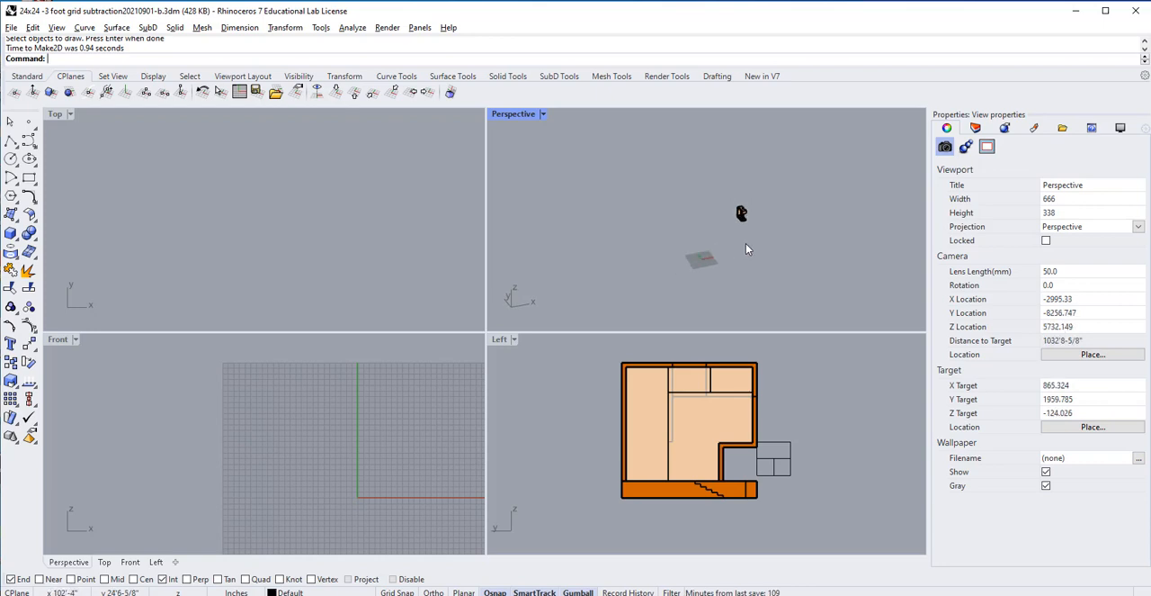
pyautogui.moveTo(737, 260); pyautogui.dragTo(745, 262, button='right')
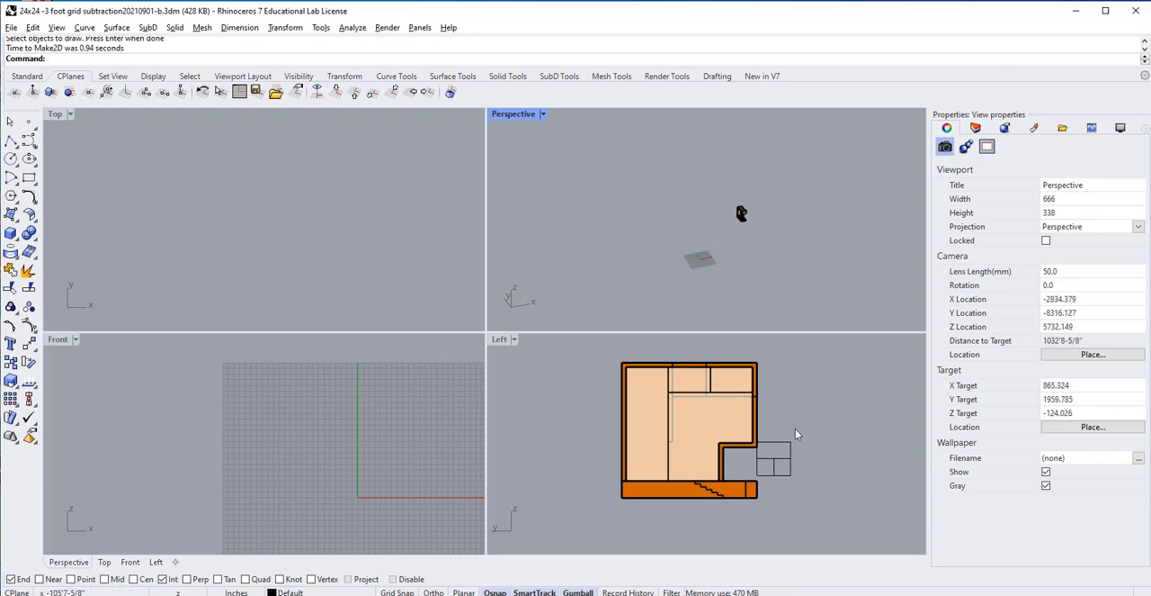
pyautogui.click(783, 467)
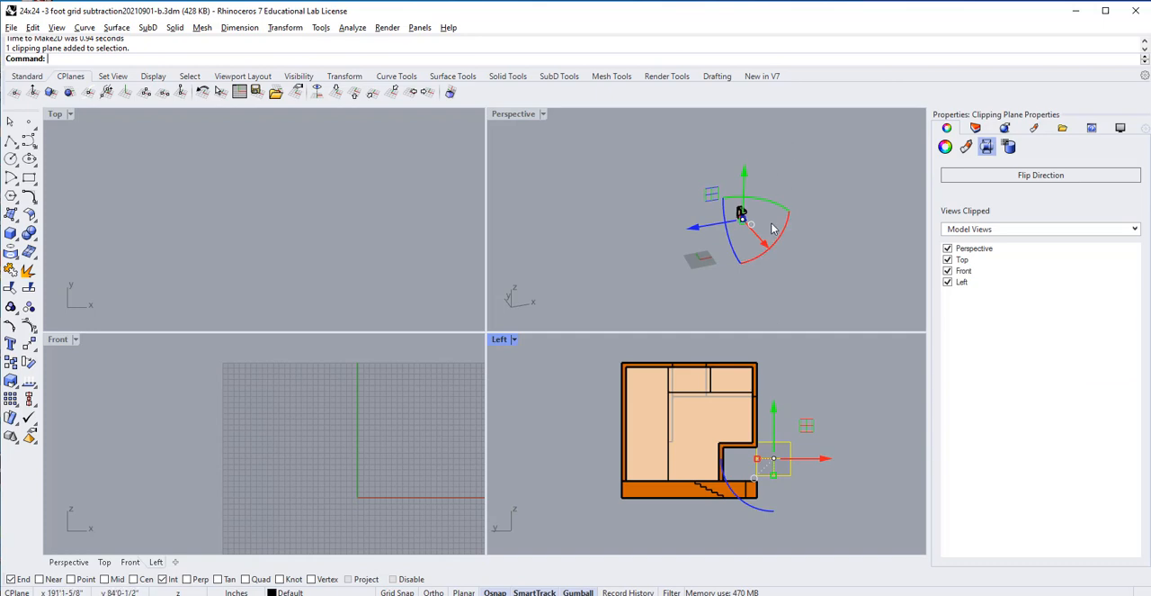
pyautogui.scroll(4, 772, 229)
pyautogui.moveTo(772, 229); pyautogui.dragTo(733, 241, button='right')
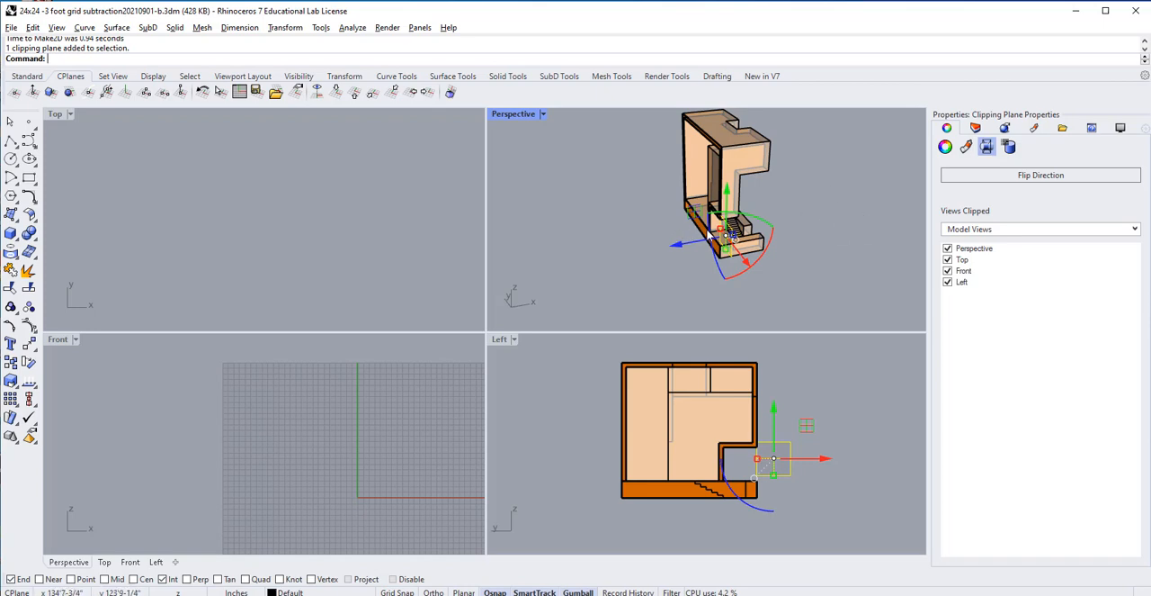
pyautogui.moveTo(710, 236); pyautogui.dragTo(776, 212, button='right')
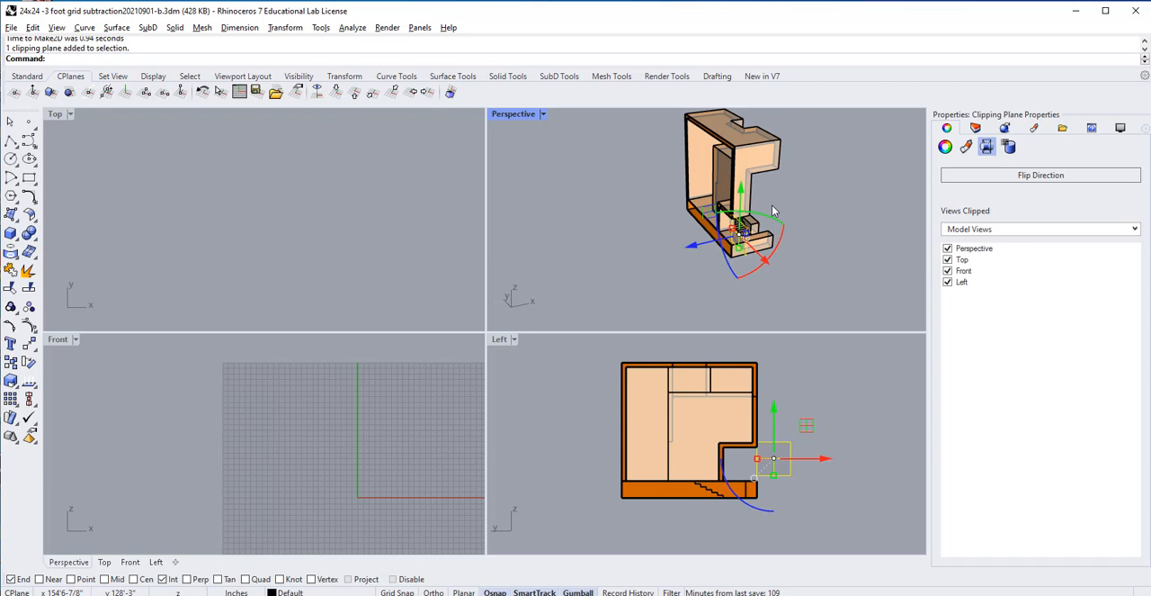
pyautogui.scroll(-5, 772, 210)
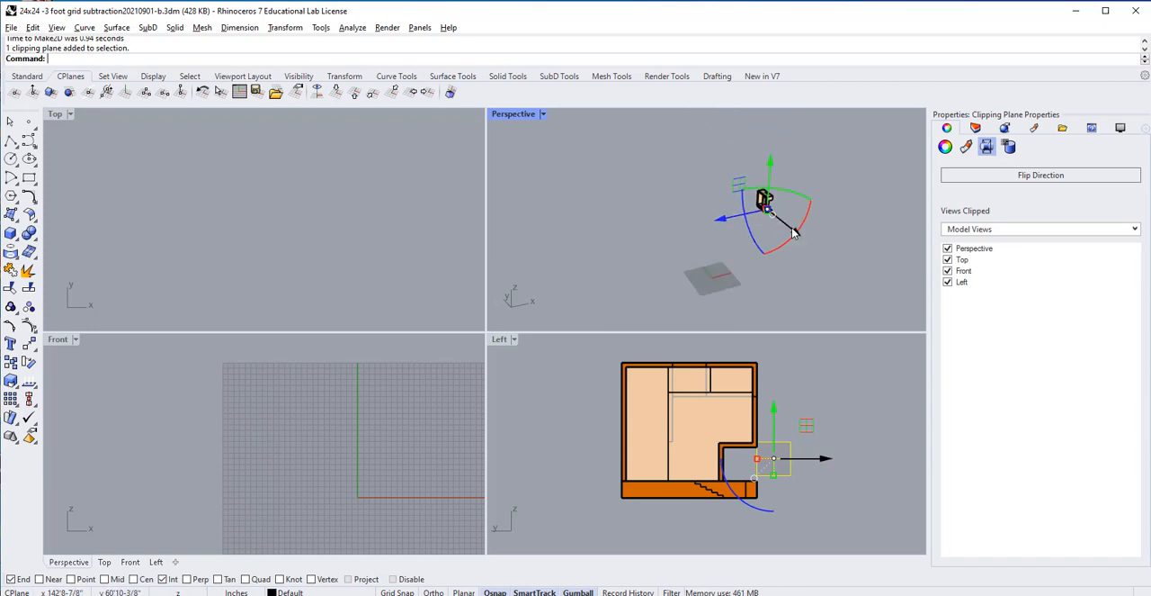
pyautogui.moveTo(792, 226); pyautogui.dragTo(859, 251, button='right')
pyautogui.scroll(8, 676, 178)
pyautogui.scroll(-10, 635, 203)
pyautogui.scroll(-3, 637, 206)
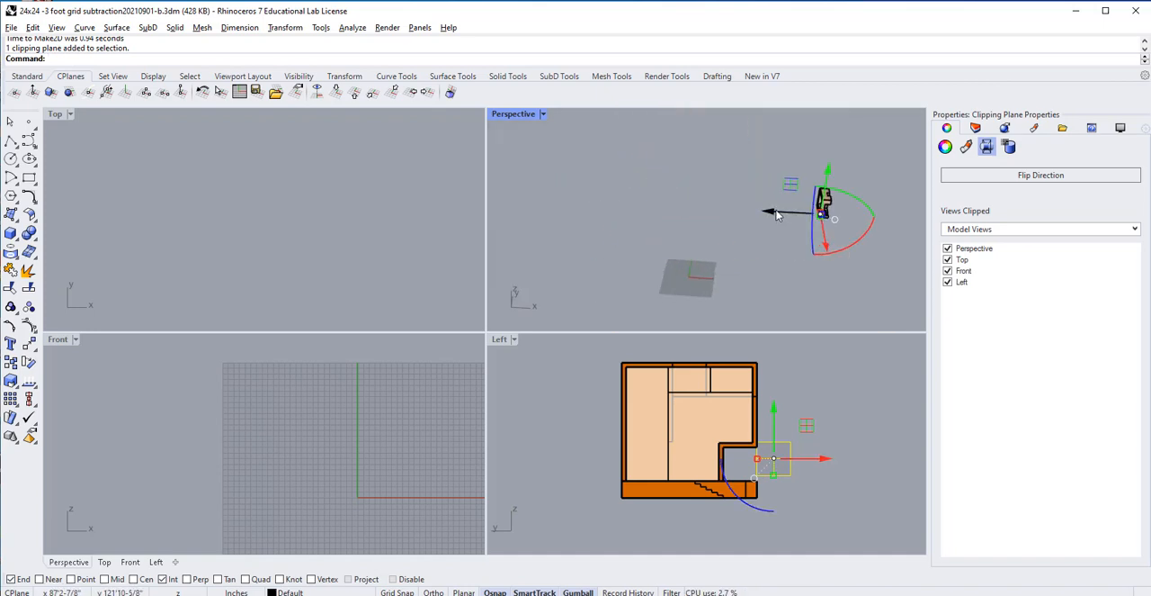
pyautogui.moveTo(770, 215); pyautogui.dragTo(500, 202)
pyautogui.scroll(5, 730, 270)
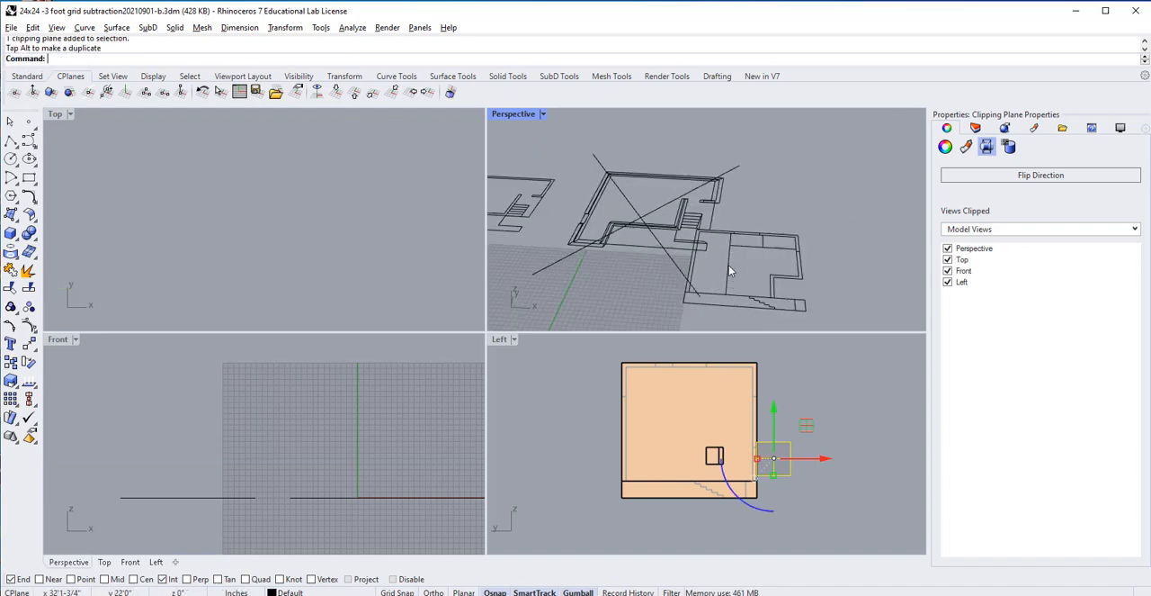
# Step: Examine in the Perspective view how the new section drawing overlaps the earlier plan drawings
pyautogui.click(731, 271)
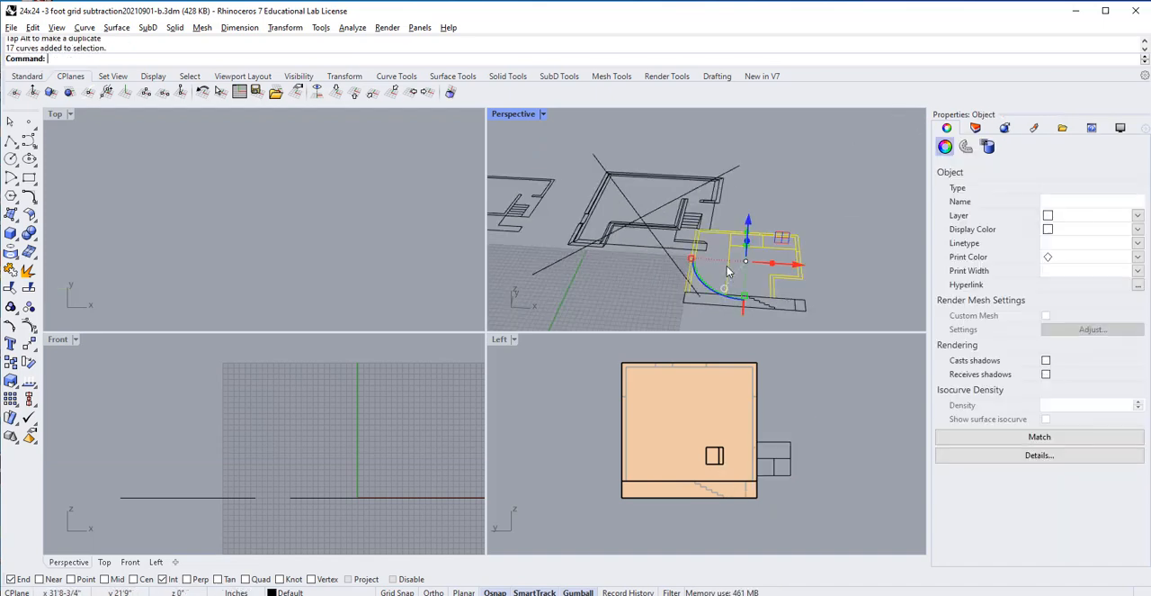
pyautogui.click(826, 309)
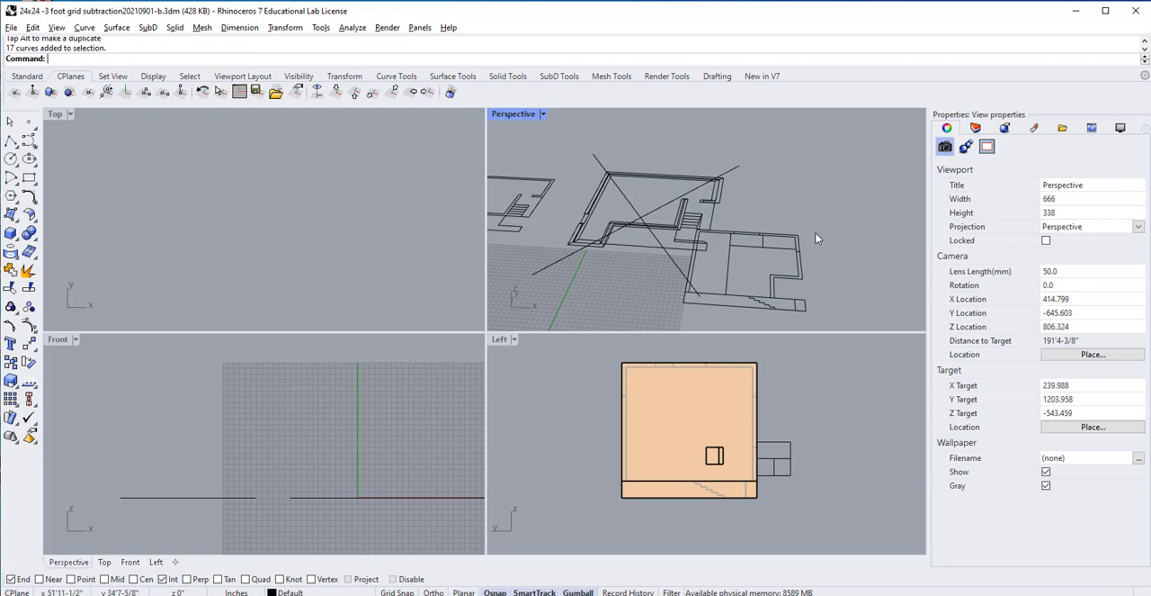
pyautogui.scroll(-5, 727, 235)
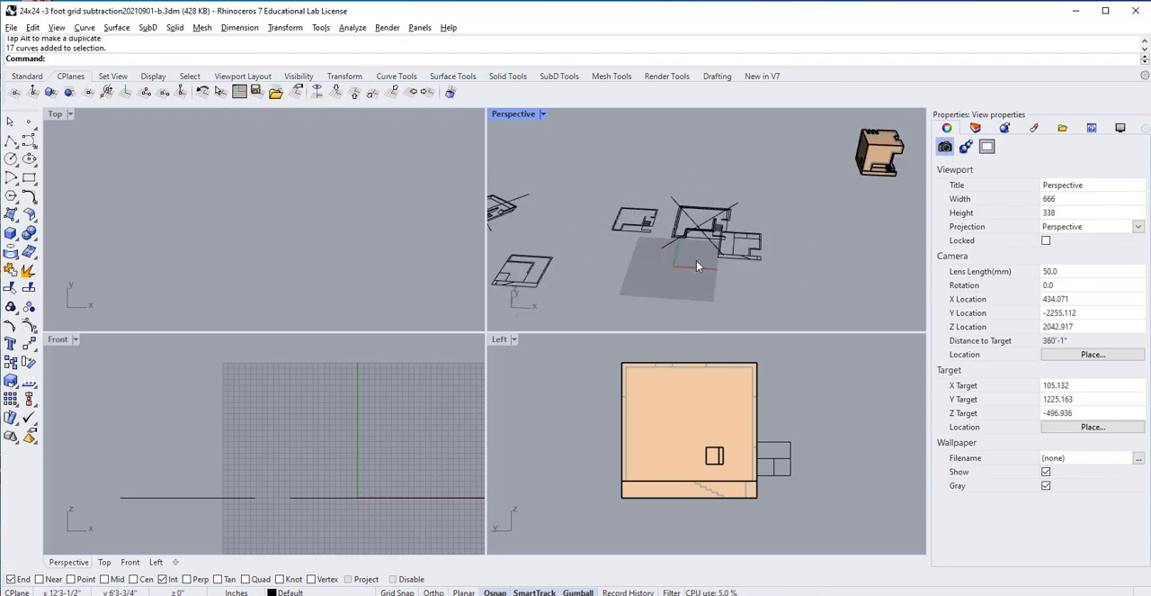
pyautogui.scroll(5, 707, 265)
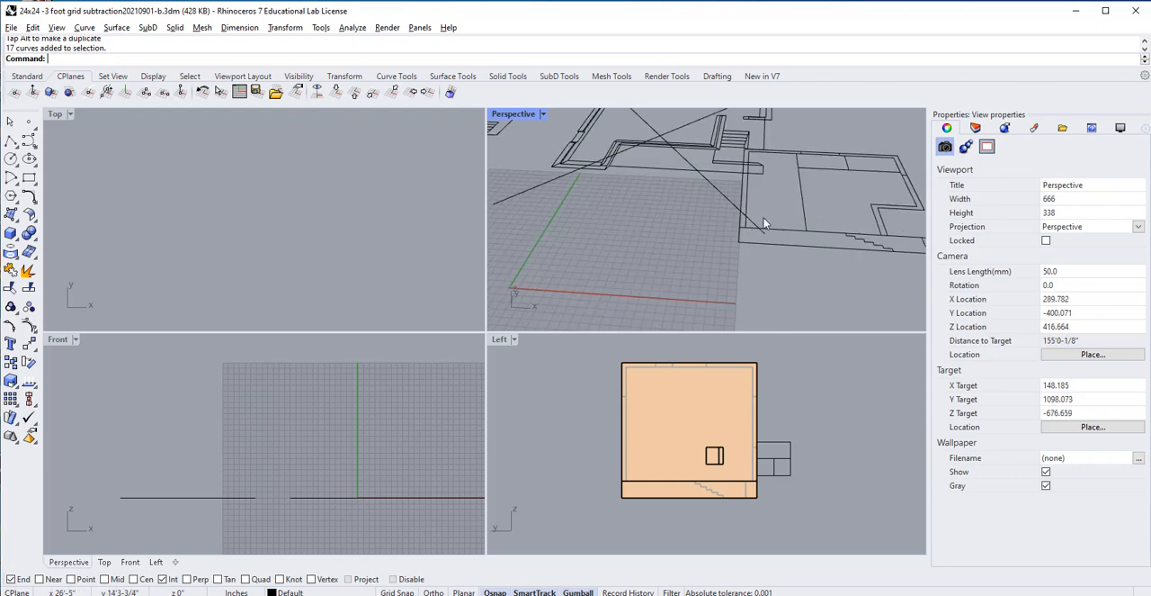
pyautogui.click(743, 146)
pyautogui.scroll(-5, 838, 232)
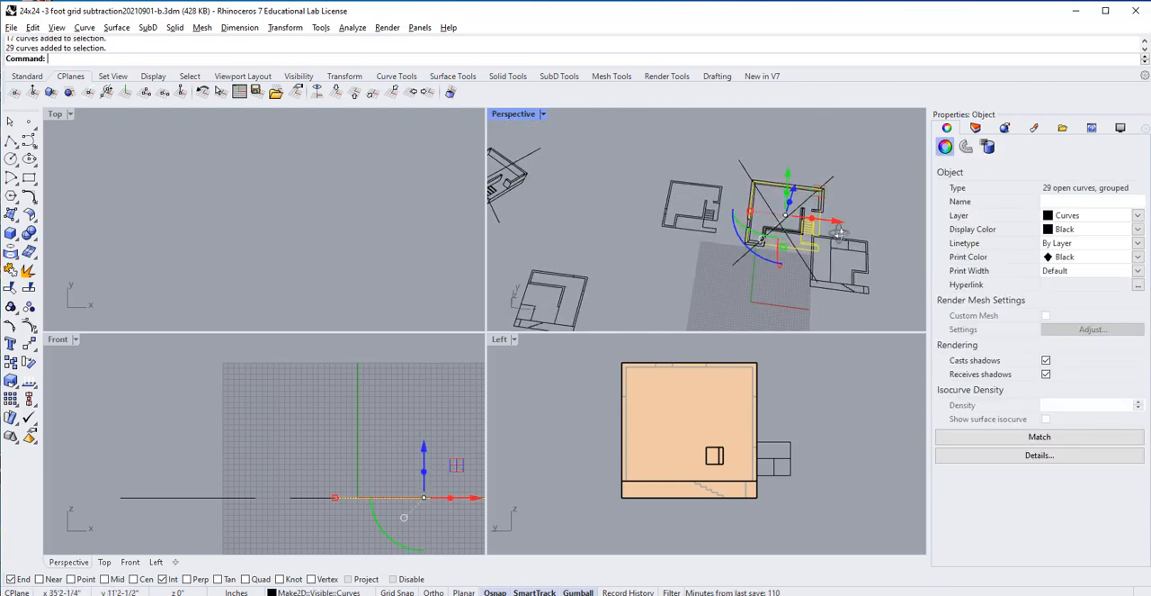
pyautogui.moveTo(838, 232); pyautogui.dragTo(797, 250, button='right')
pyautogui.click(738, 168)
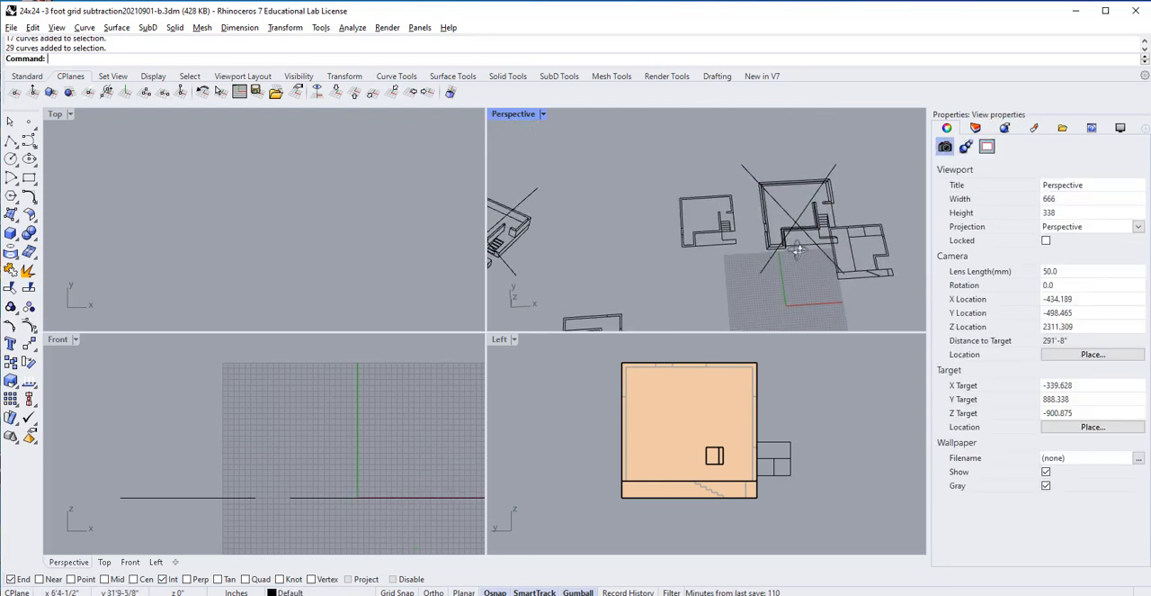
# Step: Move the complete new section drawing sideways in the Top view, clear of the plan drawing it overlaps
pyautogui.scroll(-18, 228, 214)
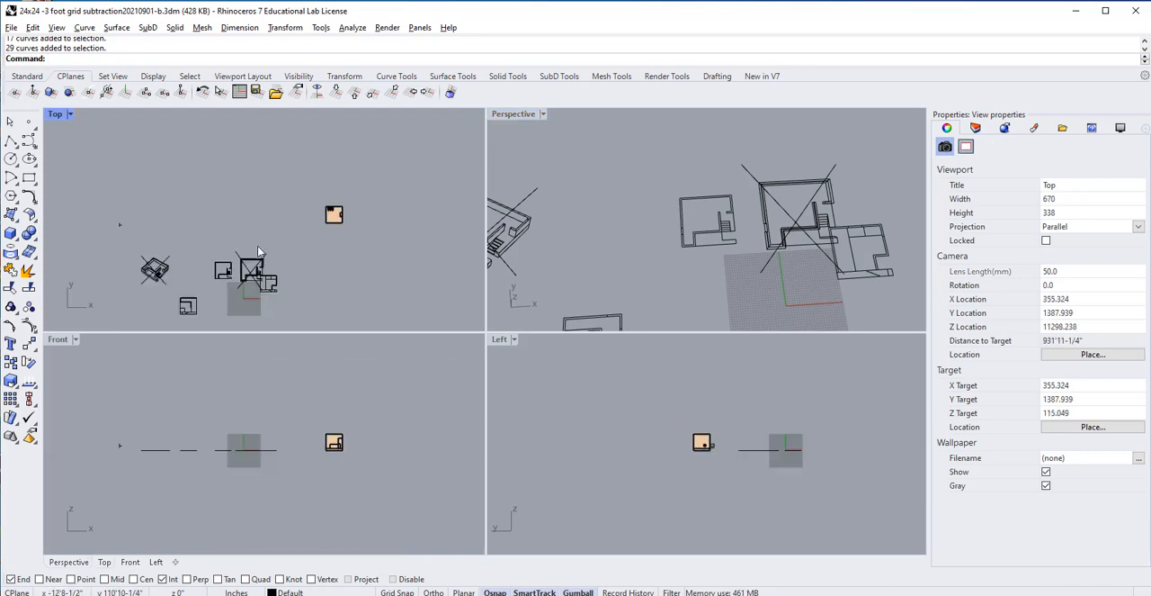
pyautogui.moveTo(284, 254); pyautogui.dragTo(311, 203, button='right')
pyautogui.scroll(2, 296, 237)
pyautogui.scroll(5, 296, 237)
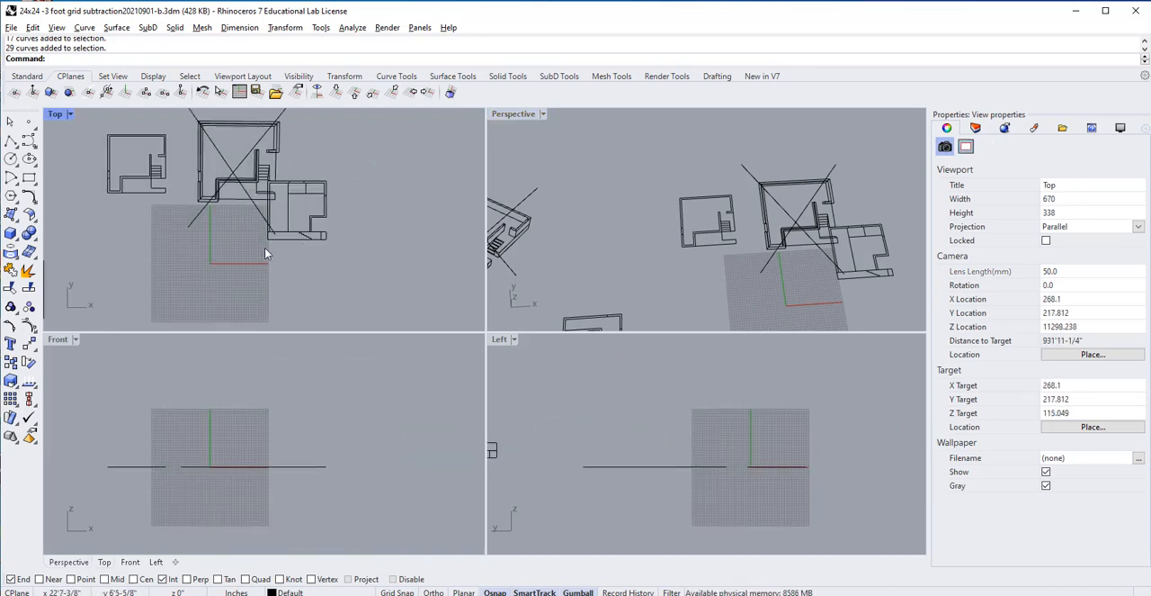
pyautogui.moveTo(264, 252); pyautogui.dragTo(364, 179)
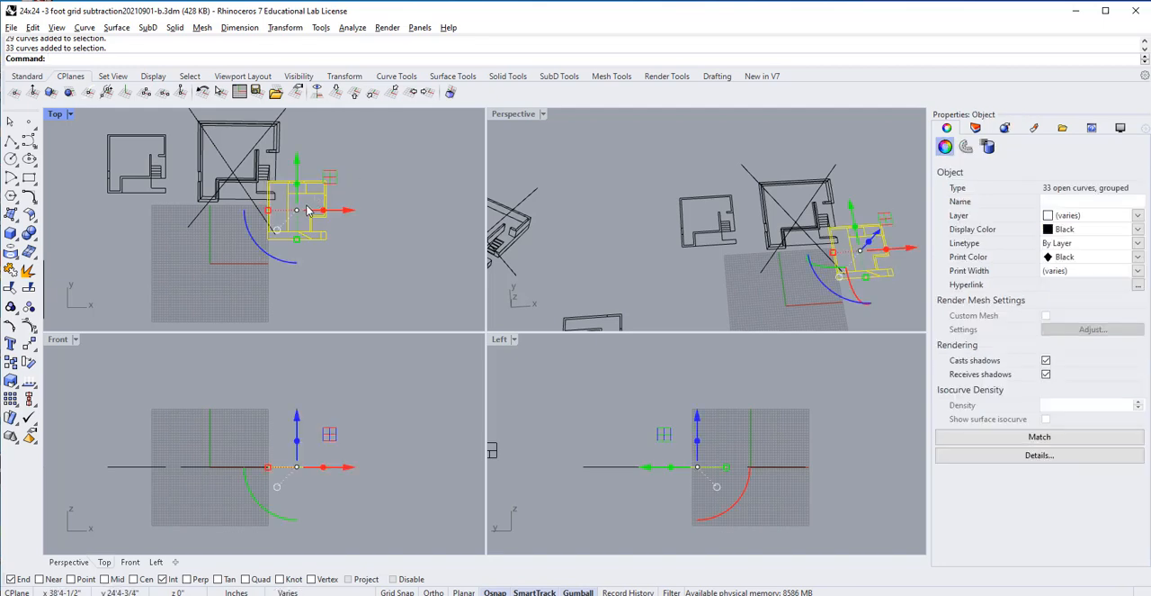
pyautogui.moveTo(309, 209); pyautogui.dragTo(403, 210)
pyautogui.click(378, 191)
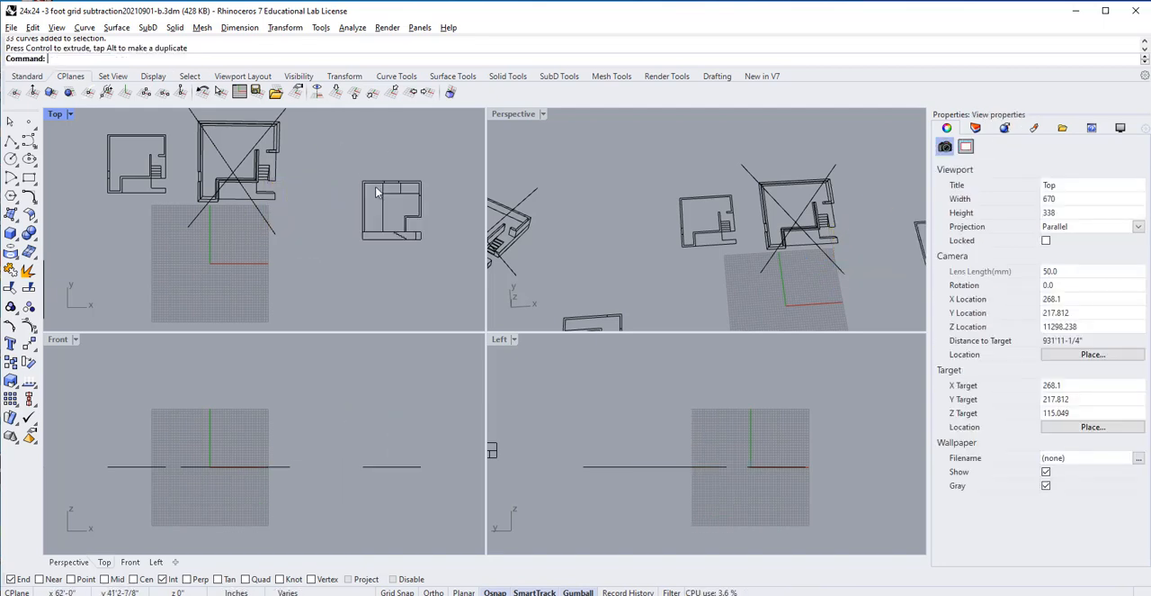
# Step: Select the distant clipping plane in the Perspective view and move it back beside the building, past the 2D drawings
pyautogui.scroll(-2, 421, 252)
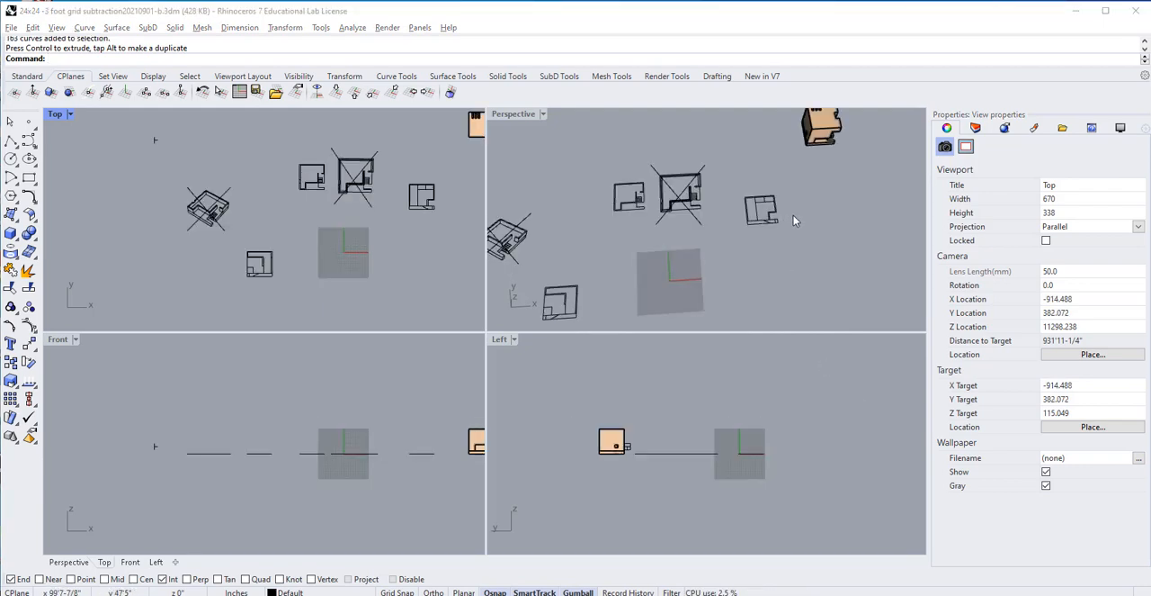
pyautogui.moveTo(807, 240); pyautogui.dragTo(687, 241, button='right')
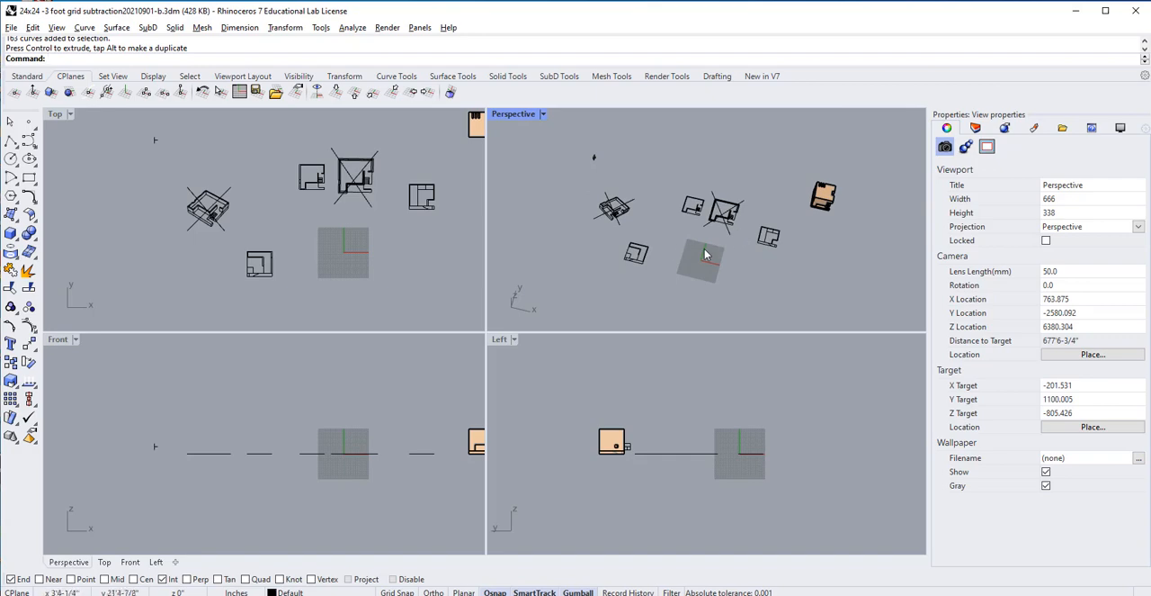
pyautogui.scroll(6, 594, 158)
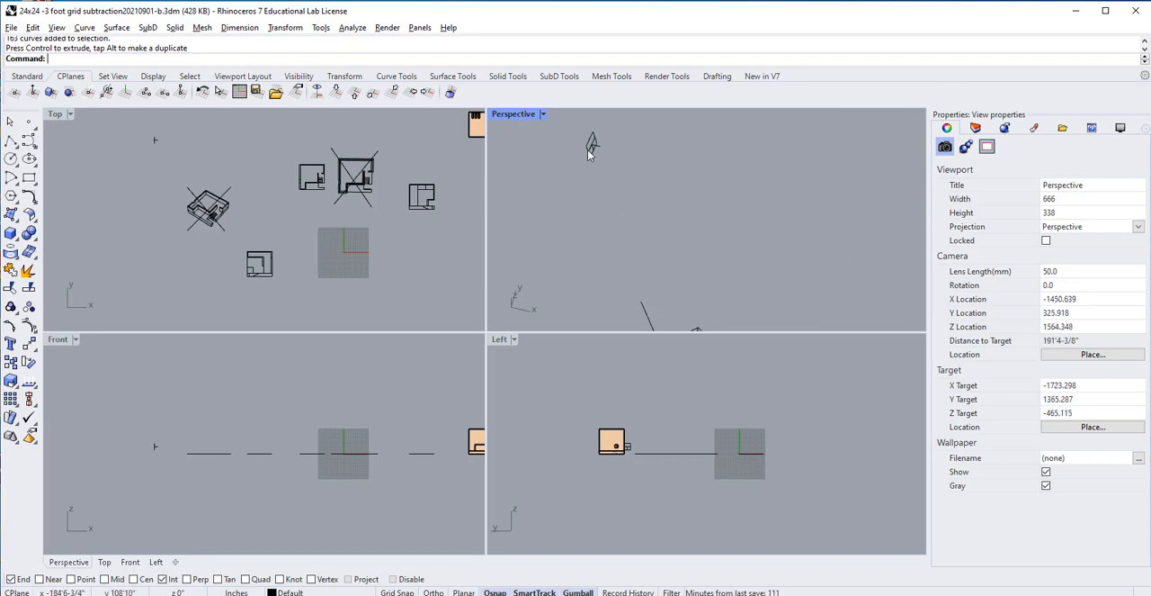
pyautogui.click(593, 146)
pyautogui.scroll(-3, 654, 161)
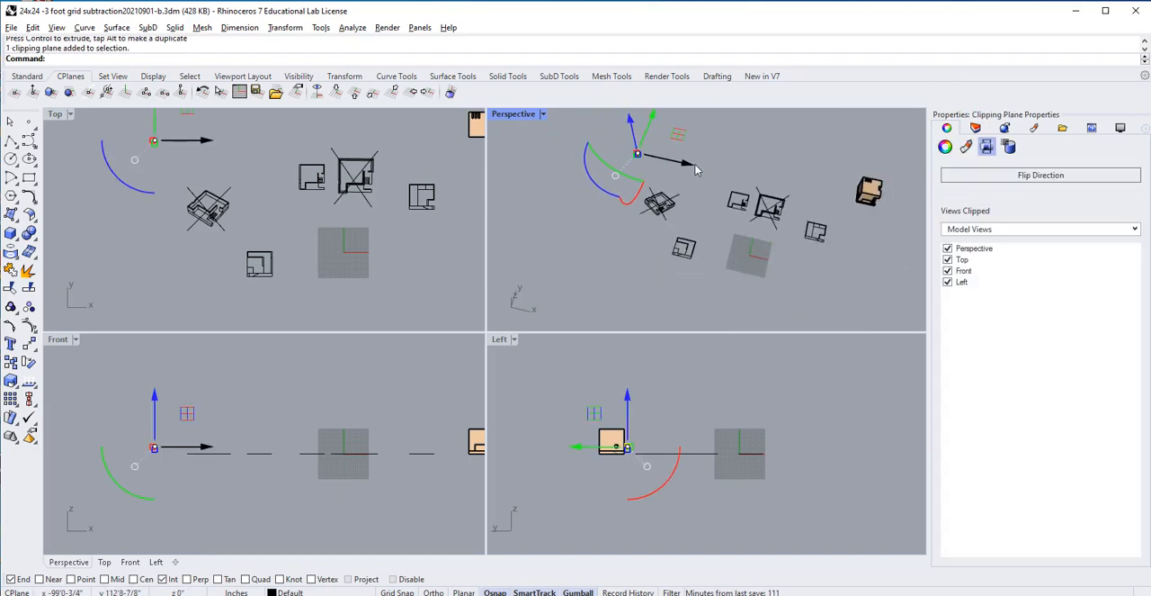
pyautogui.moveTo(695, 169); pyautogui.dragTo(905, 226)
pyautogui.scroll(2, 804, 221)
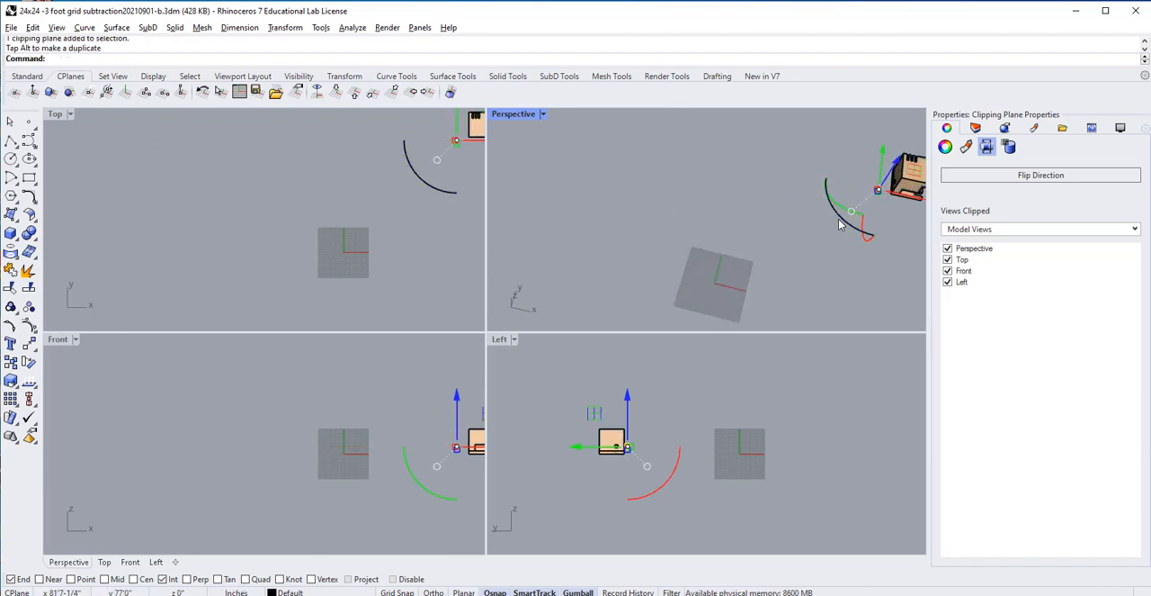
# Step: Rotate the clipping plane 90 degrees about its vertical axis, move it into the building, and frame the perpendicular section in the Front view
pyautogui.click(841, 222)
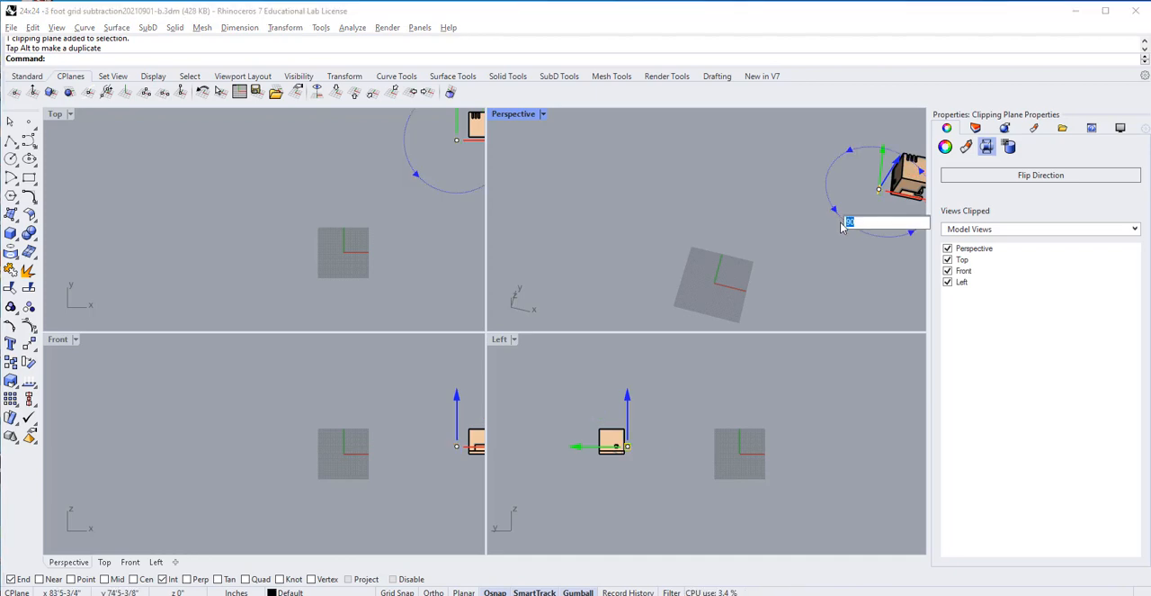
pyautogui.press('Return')
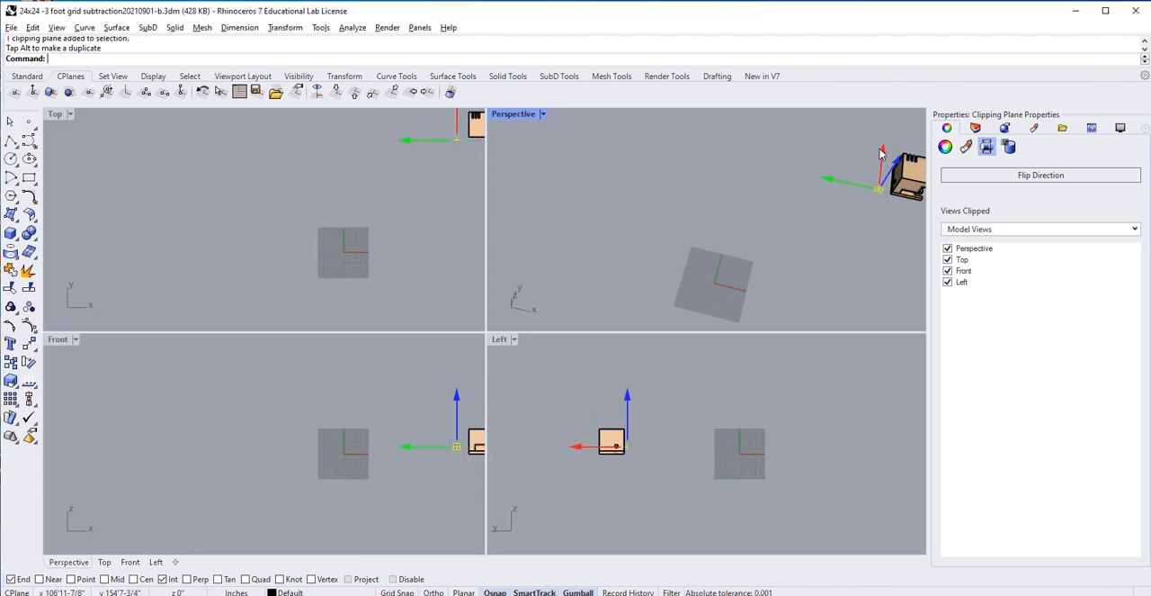
pyautogui.moveTo(882, 149); pyautogui.dragTo(881, 139)
pyautogui.moveTo(389, 397); pyautogui.dragTo(212, 394, button='right')
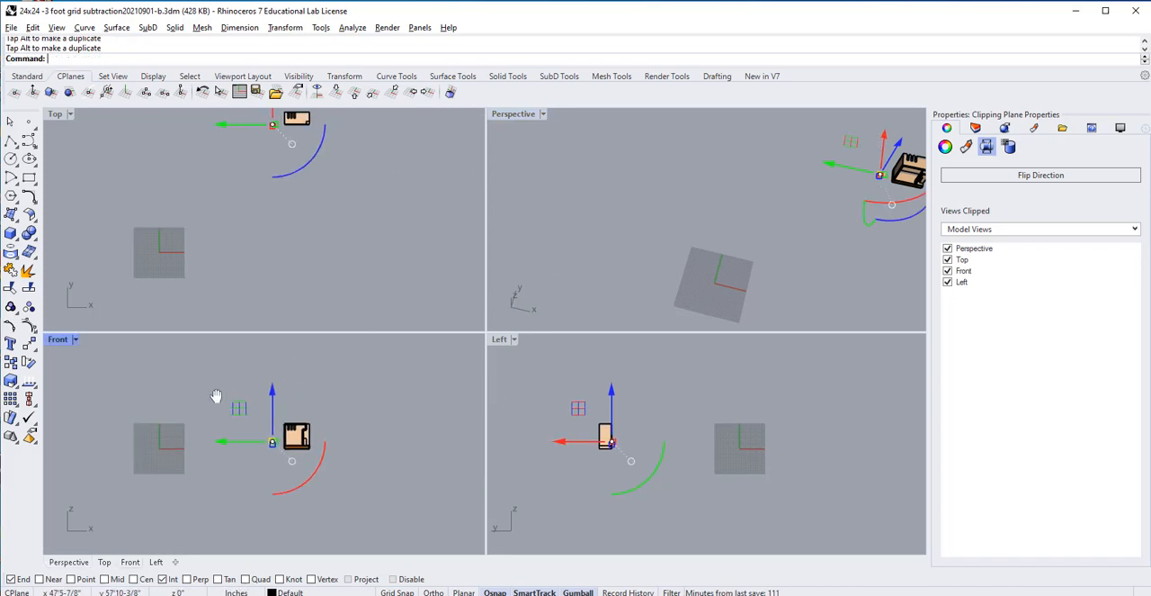
pyautogui.scroll(8, 323, 475)
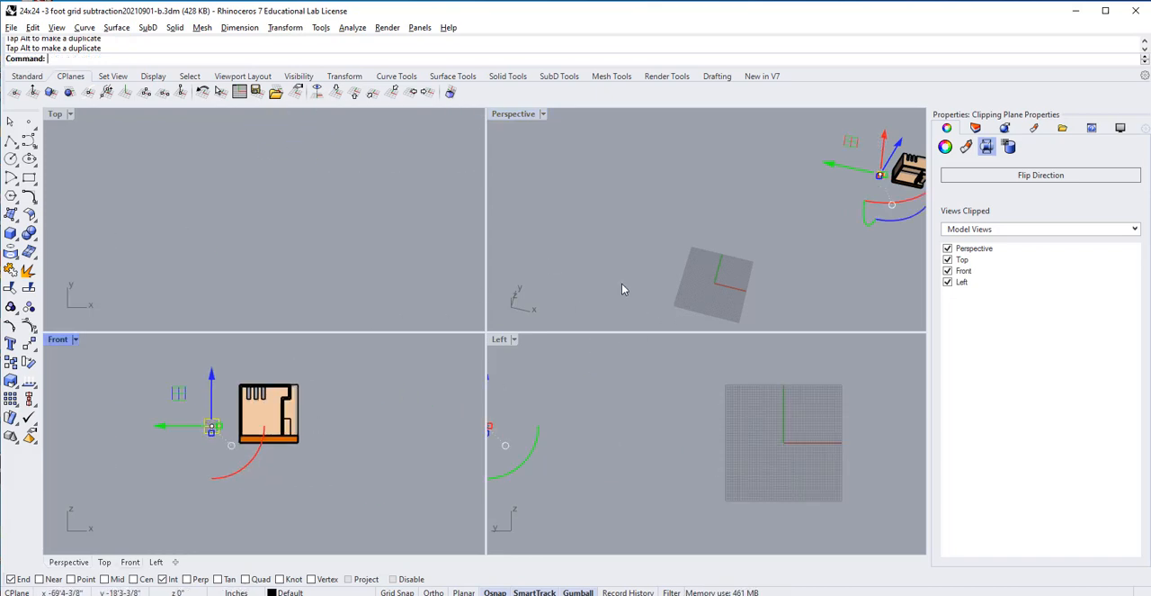
# Step: Select the clipping plane in the Perspective view and move it forward, clear of the building and the 2D drawings
pyautogui.click(781, 261)
pyautogui.scroll(-6, 781, 259)
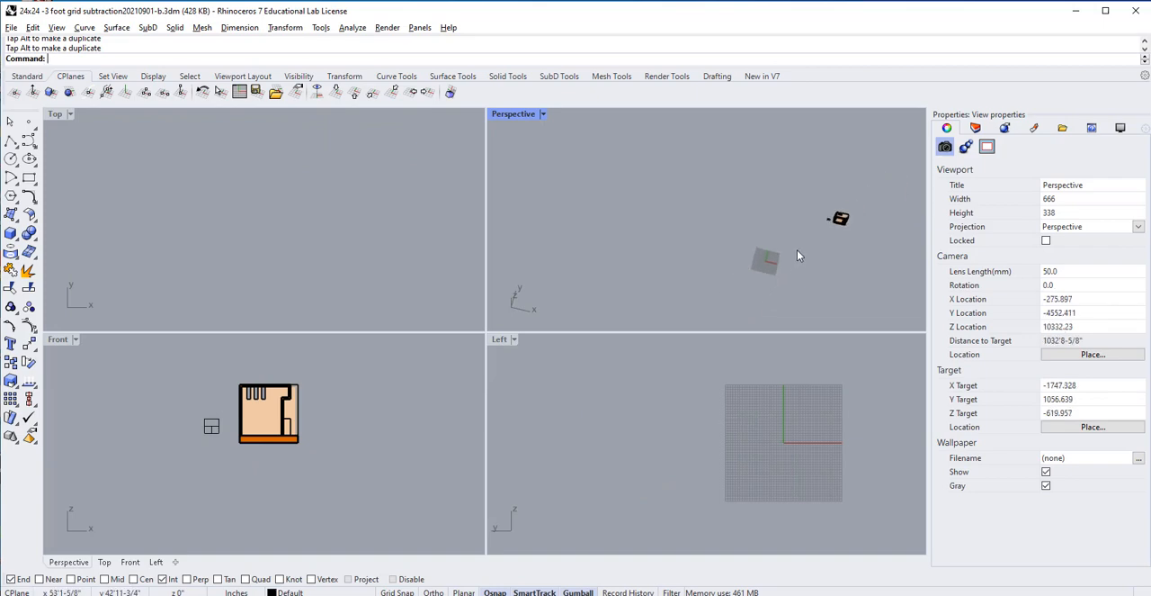
pyautogui.moveTo(837, 280); pyautogui.dragTo(840, 281, button='right')
pyautogui.scroll(-4, 367, 339)
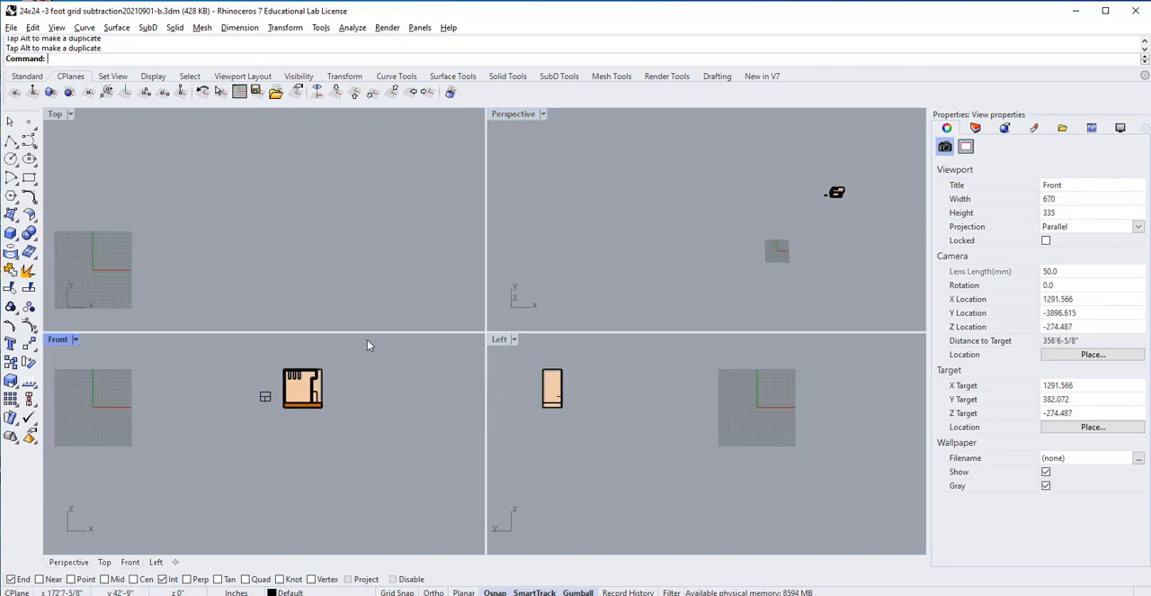
pyautogui.click(826, 194)
pyautogui.moveTo(823, 155); pyautogui.dragTo(830, 226)
# Step: Select the 93-curve drawing in front of the building and move it back and sideways until it sits behind the building
pyautogui.moveTo(796, 191); pyautogui.dragTo(769, 241)
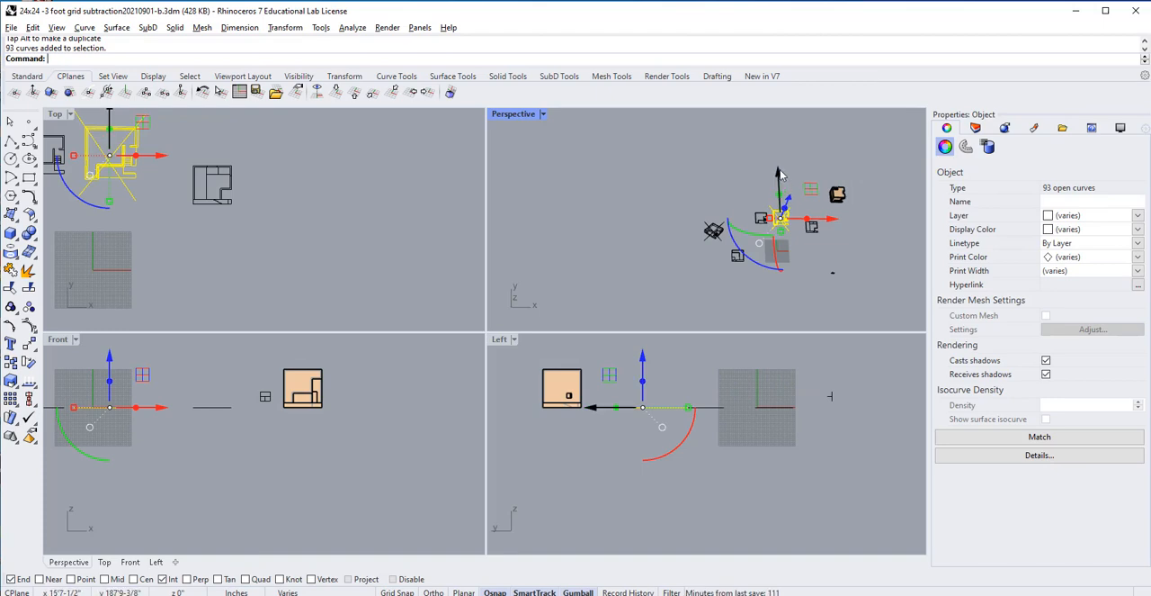
pyautogui.moveTo(779, 153); pyautogui.dragTo(781, 117)
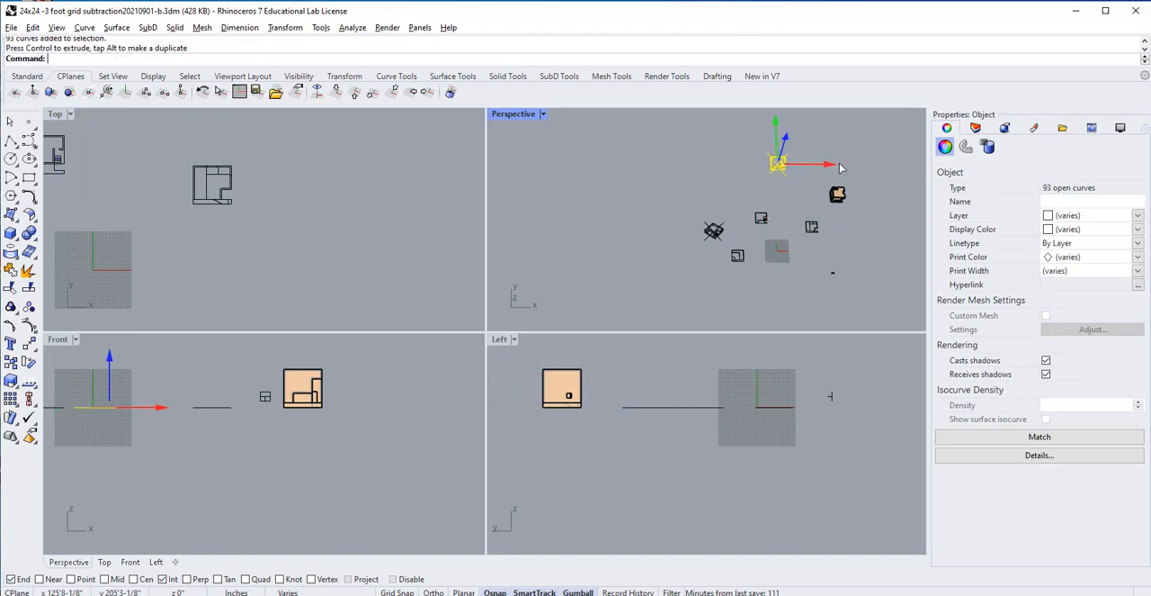
pyautogui.moveTo(833, 167); pyautogui.dragTo(869, 215)
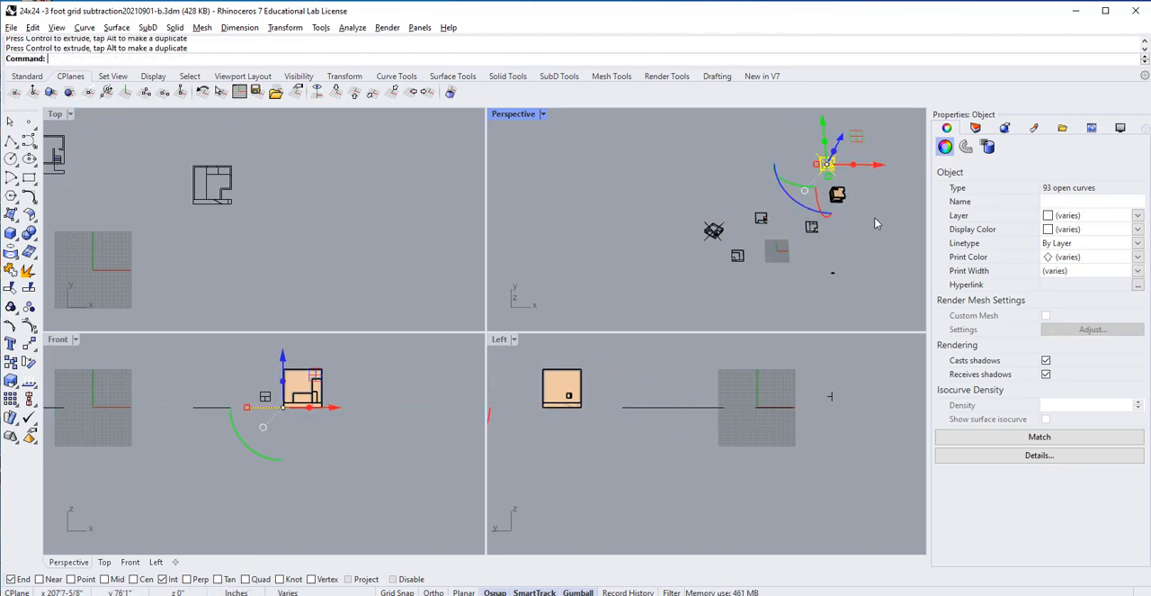
pyautogui.click(869, 215)
pyautogui.scroll(3, 869, 215)
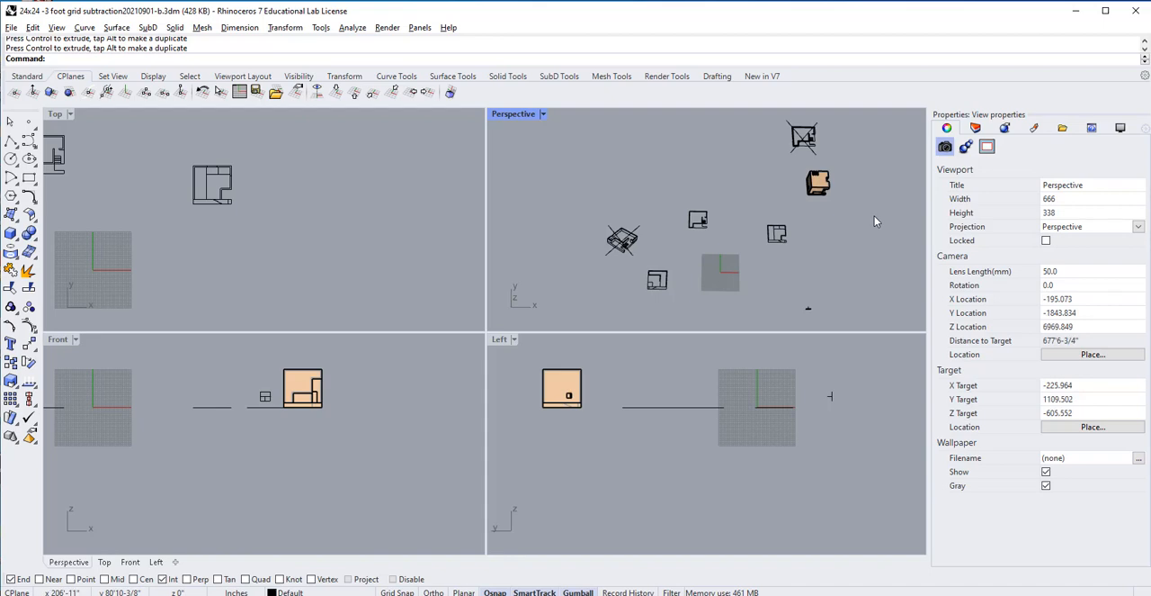
# Step: Move the clipping plane back into the building in the Perspective view and frame the resulting section in the Front view
pyautogui.click(809, 306)
pyautogui.moveTo(809, 266); pyautogui.dragTo(779, 156)
pyautogui.click(257, 453)
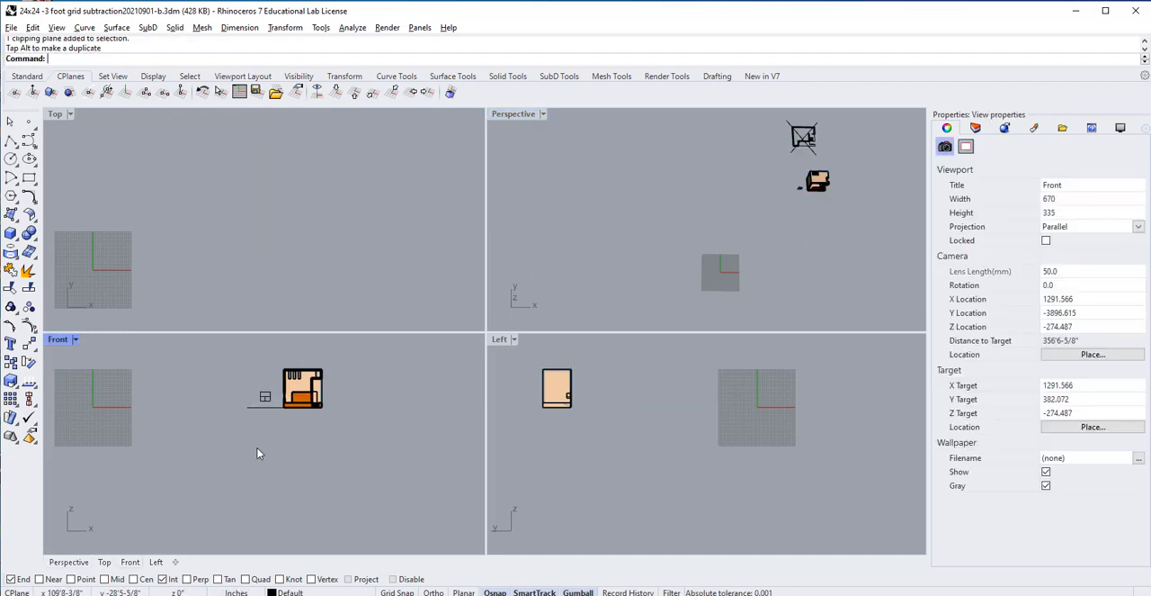
pyautogui.scroll(8, 272, 419)
pyautogui.moveTo(288, 435); pyautogui.dragTo(242, 451, button='right')
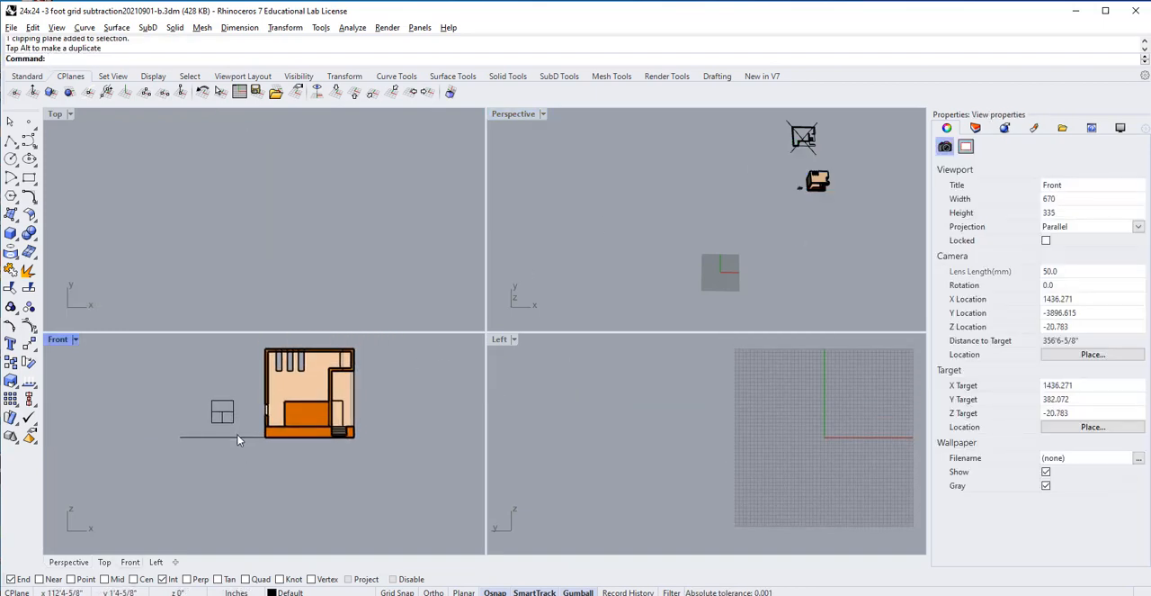
# Step: Check which grouped curves form the horizontal line at the section's base in the Front view
pyautogui.click(238, 436)
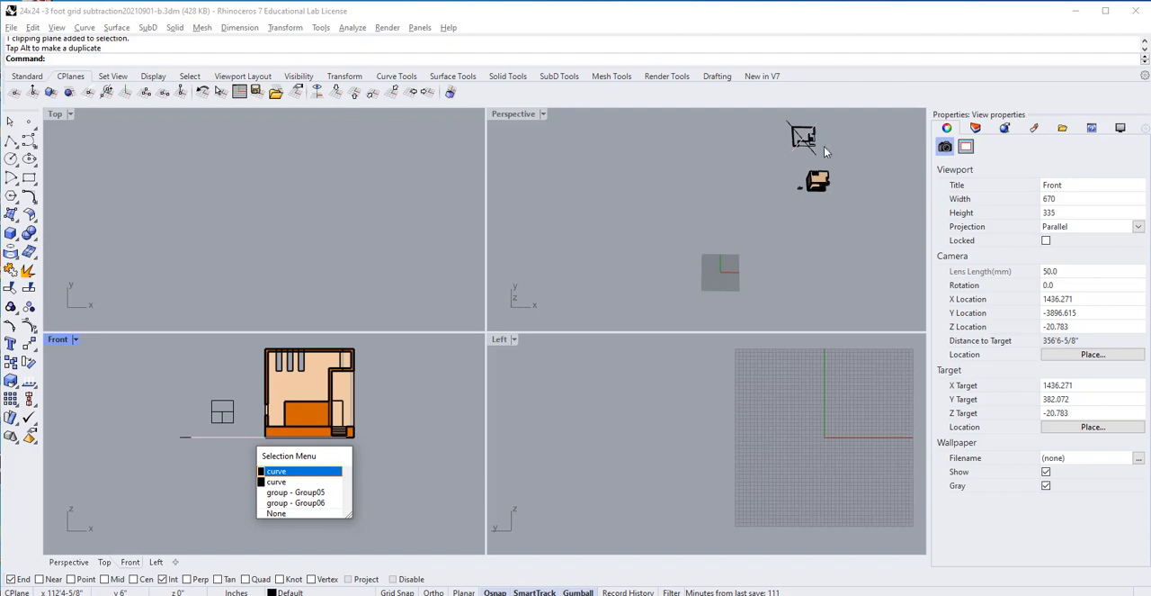
pyautogui.click(787, 148)
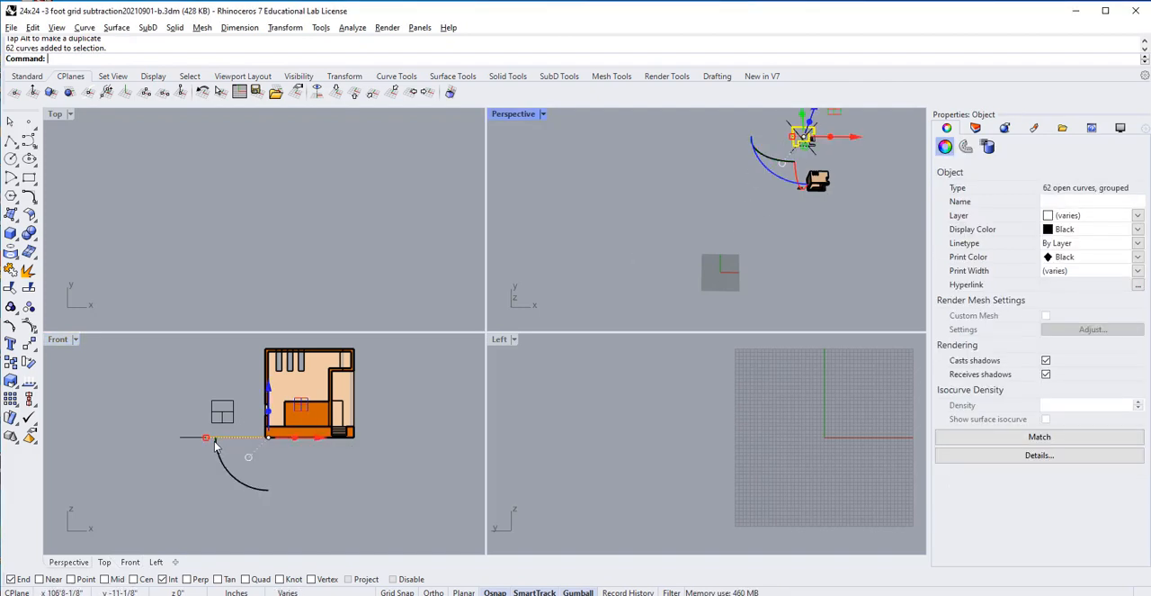
pyautogui.click(846, 240)
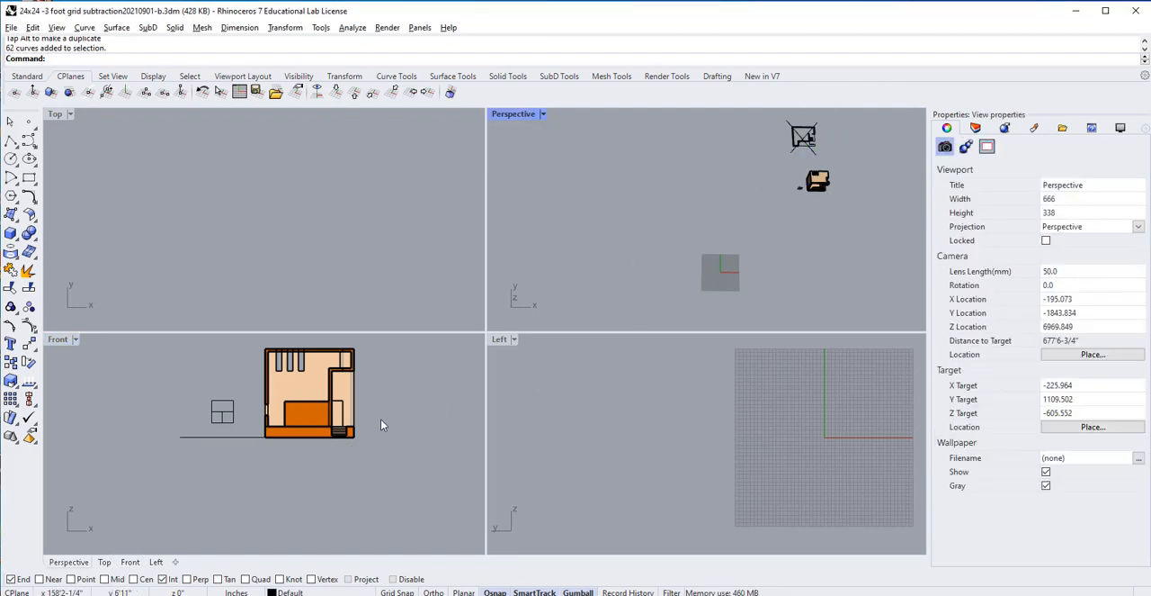
# Step: Shift the clipping plane slightly forward so the section in the Front view cuts through the low inner room and its walls
pyautogui.moveTo(360, 394); pyautogui.dragTo(389, 443, button='right')
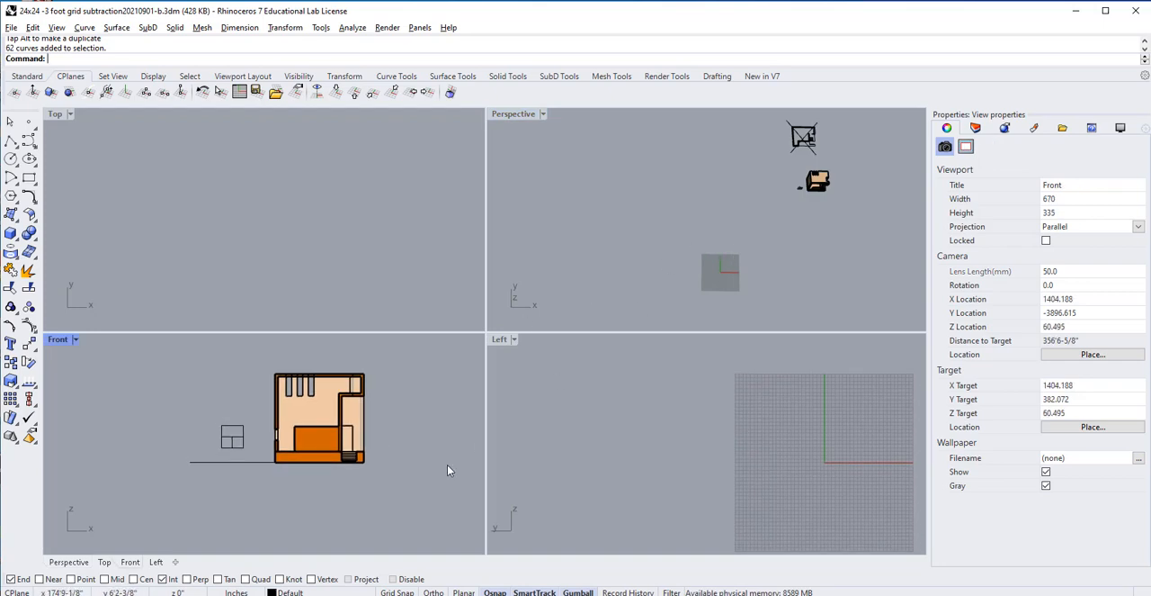
pyautogui.scroll(5, 314, 447)
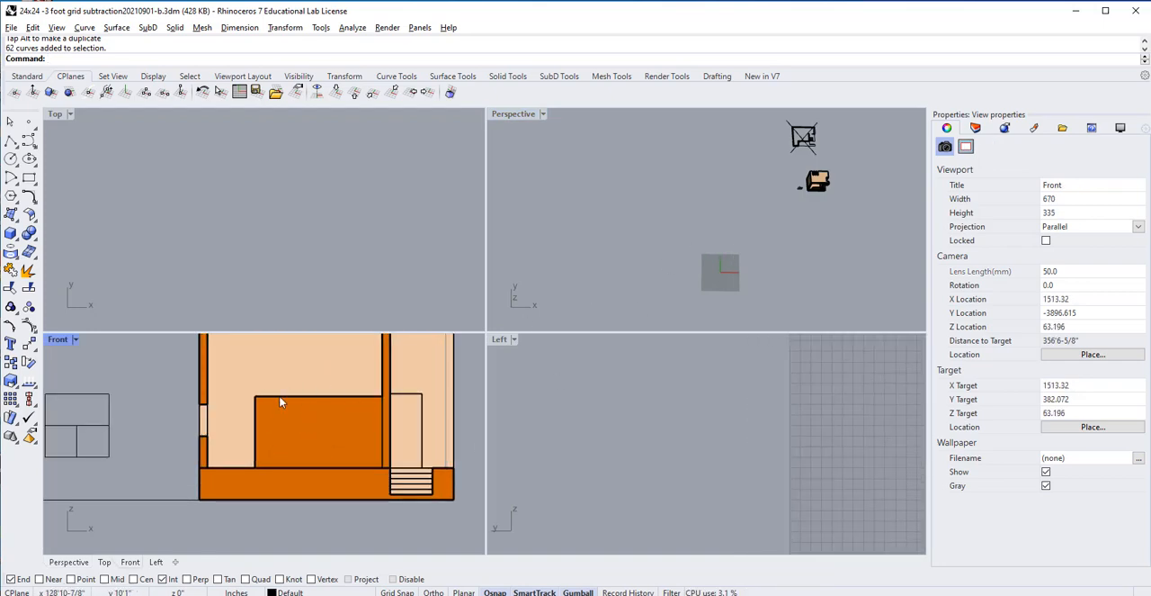
pyautogui.moveTo(774, 300); pyautogui.dragTo(675, 253, button='right')
pyautogui.click(675, 251)
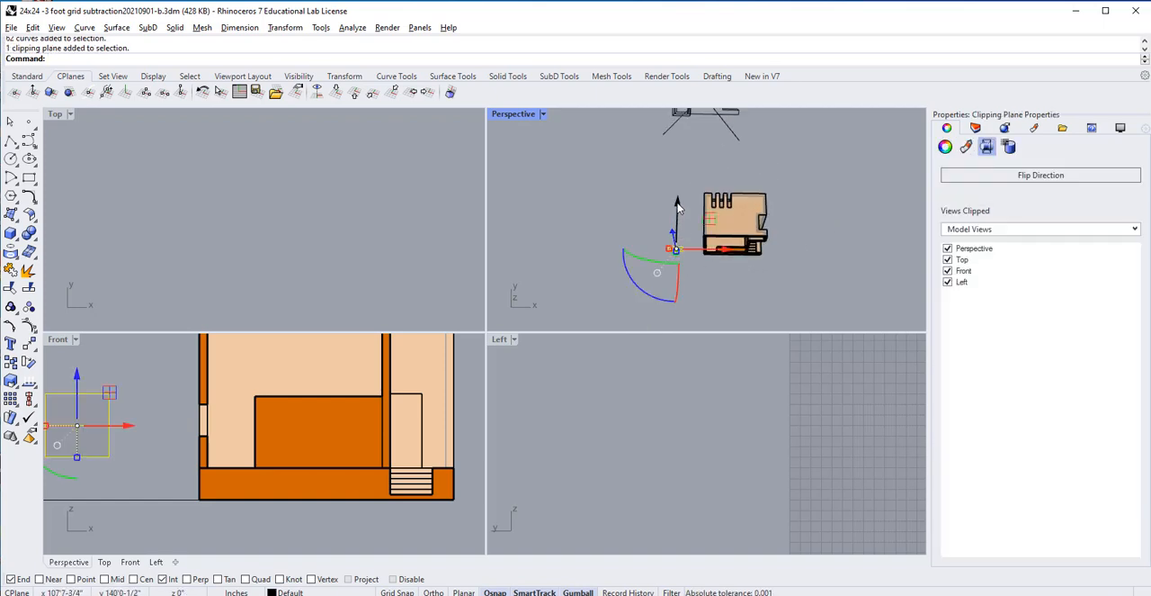
pyautogui.moveTo(678, 209); pyautogui.dragTo(680, 213)
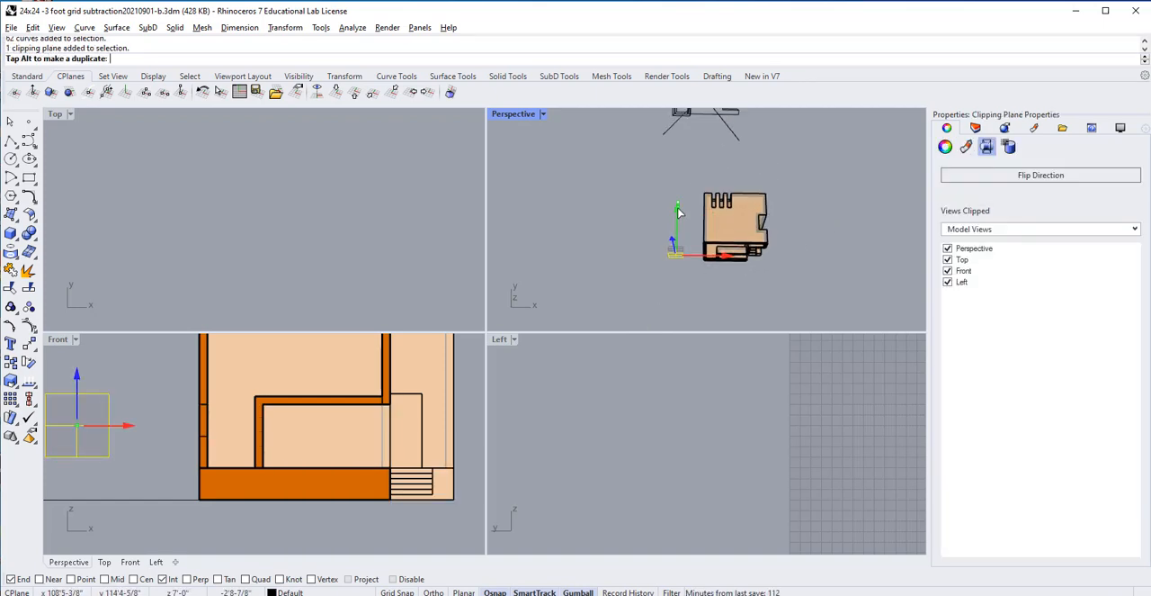
# Step: Try to select the sectioned building with a selection window around it in the Front view
pyautogui.click(836, 268)
pyautogui.scroll(-4, 614, 296)
pyautogui.scroll(-5, 430, 376)
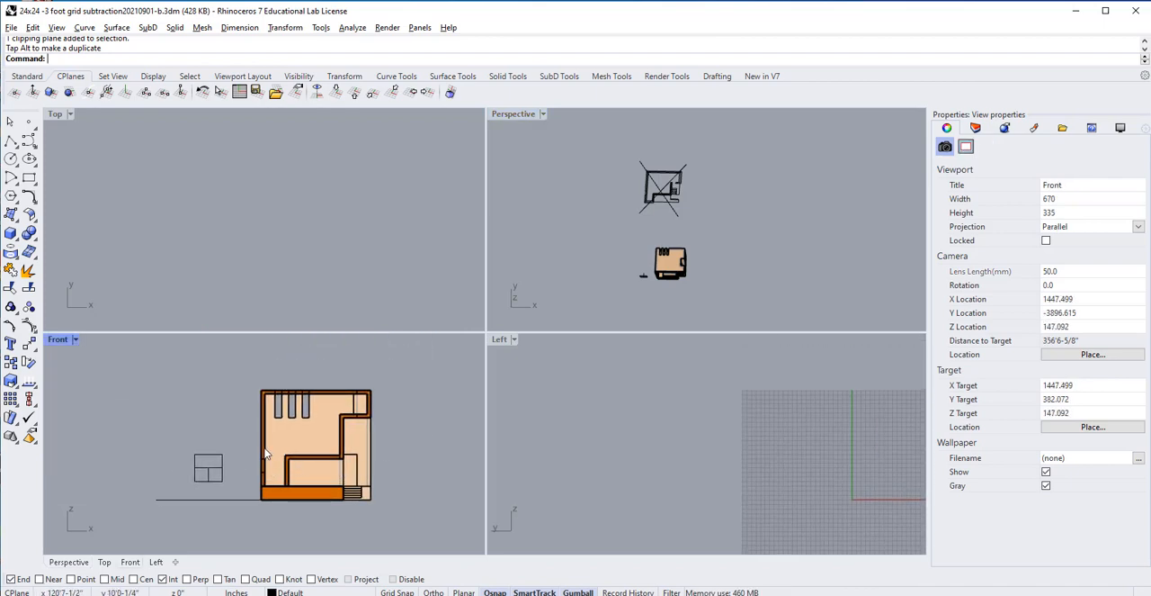
pyautogui.moveTo(692, 160); pyautogui.dragTo(622, 212)
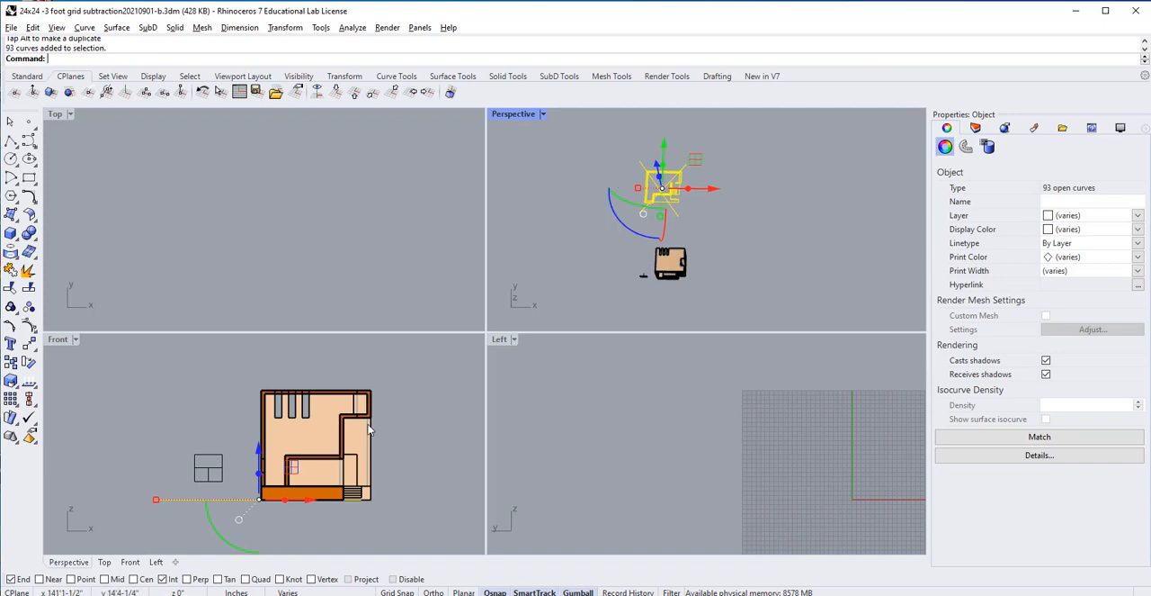
pyautogui.click(404, 392)
pyautogui.moveTo(411, 362); pyautogui.dragTo(226, 528)
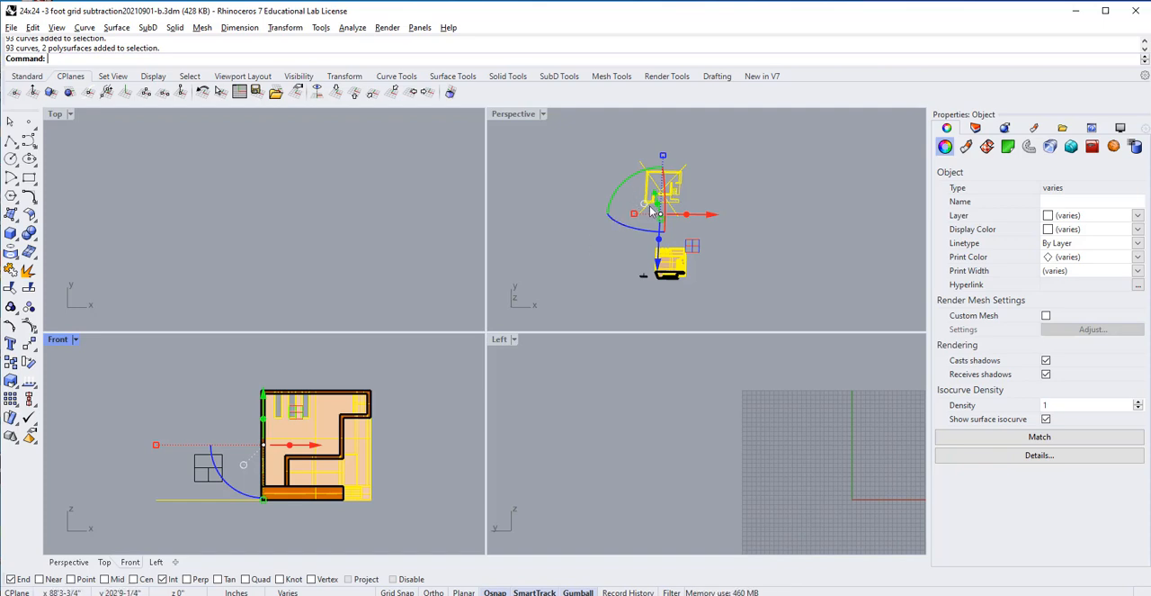
pyautogui.click(780, 196)
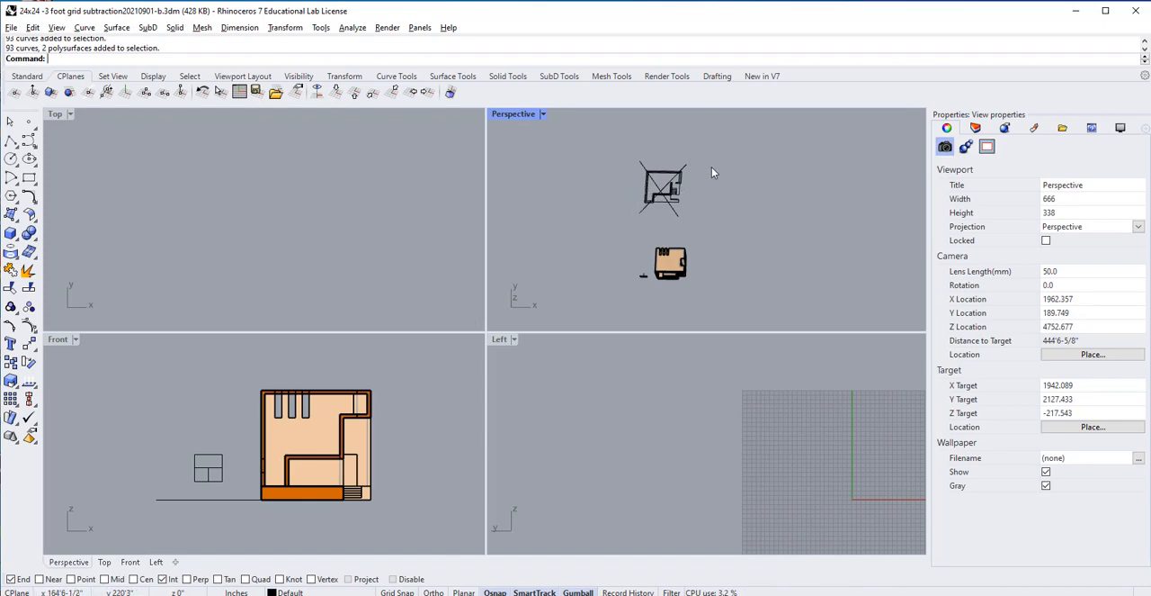
# Step: Select the crossed 2D drawing behind the building in the Perspective view and nudge it slightly sideways
pyautogui.moveTo(705, 131); pyautogui.dragTo(600, 225)
pyautogui.moveTo(719, 196)
pyautogui.mouseDown()
pyautogui.moveTo(599, 210)
pyautogui.moveTo(568, 255)
pyautogui.moveTo(588, 188)
pyautogui.moveTo(718, 195)
pyautogui.mouseUp()
pyautogui.click(718, 297)
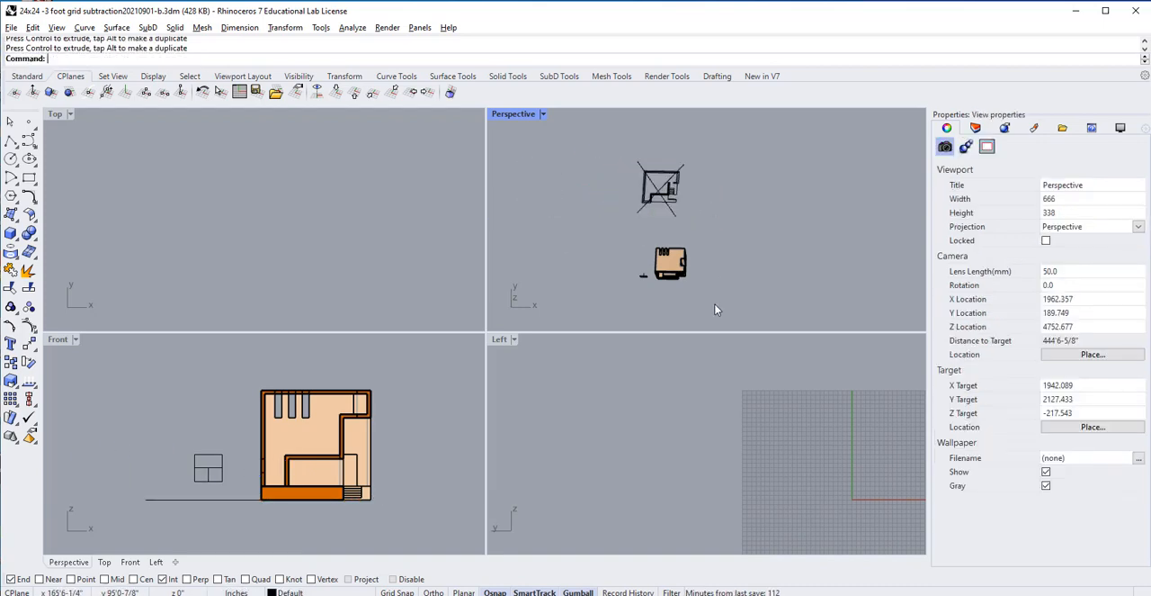
# Step: Select only the building and clipping plane in the Perspective view, and create a grouped Front view drawing with Make2D
pyautogui.moveTo(717, 305); pyautogui.dragTo(584, 237)
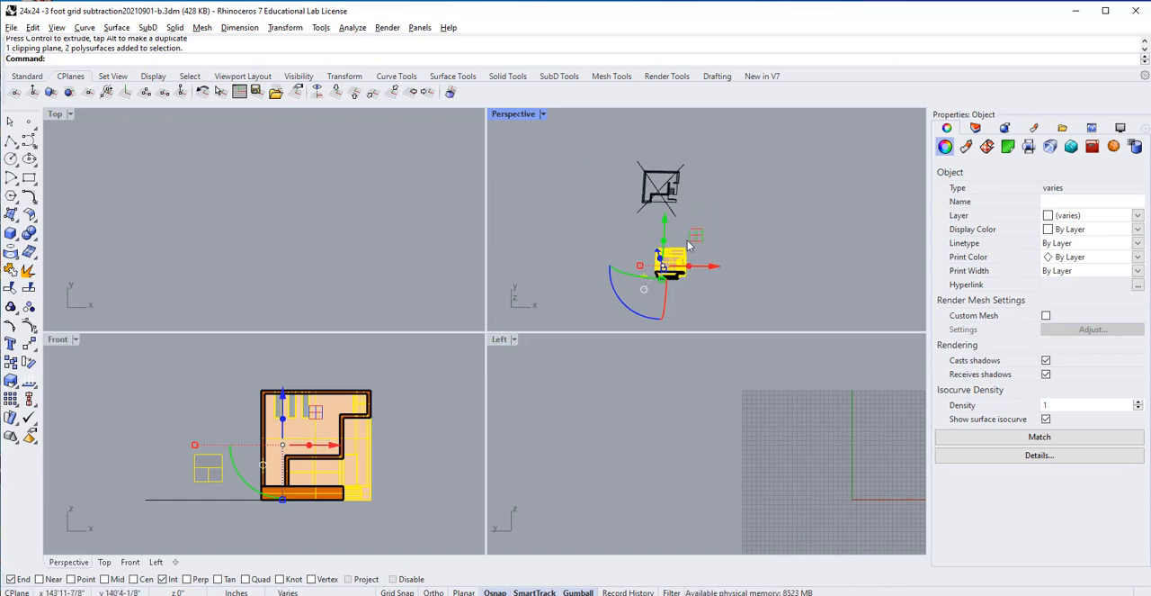
pyautogui.click(720, 306)
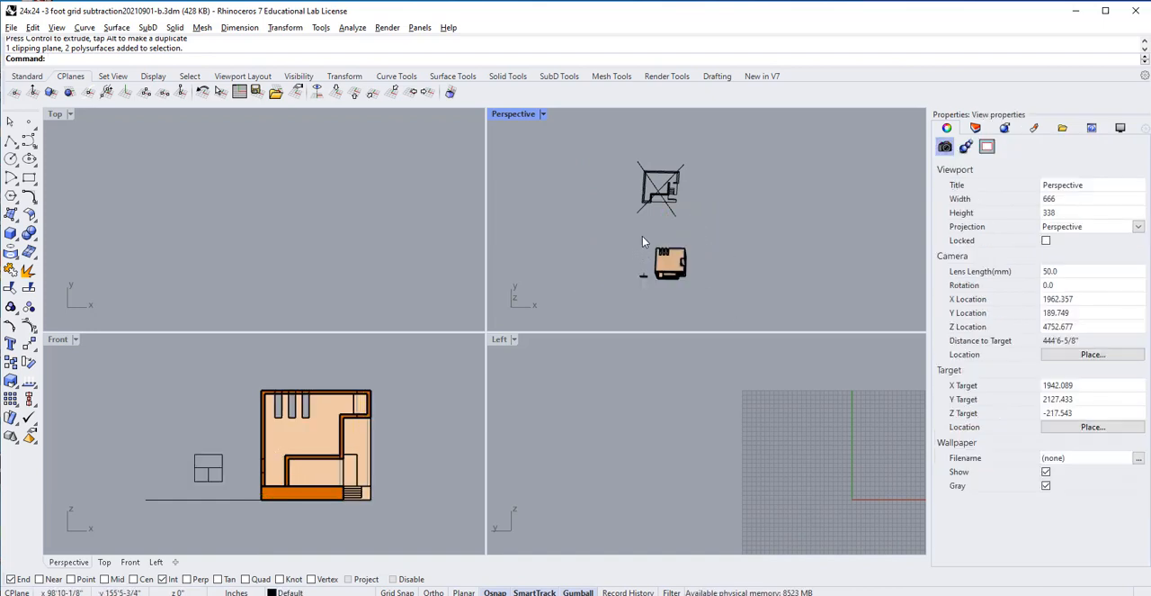
pyautogui.moveTo(642, 236); pyautogui.dragTo(717, 297)
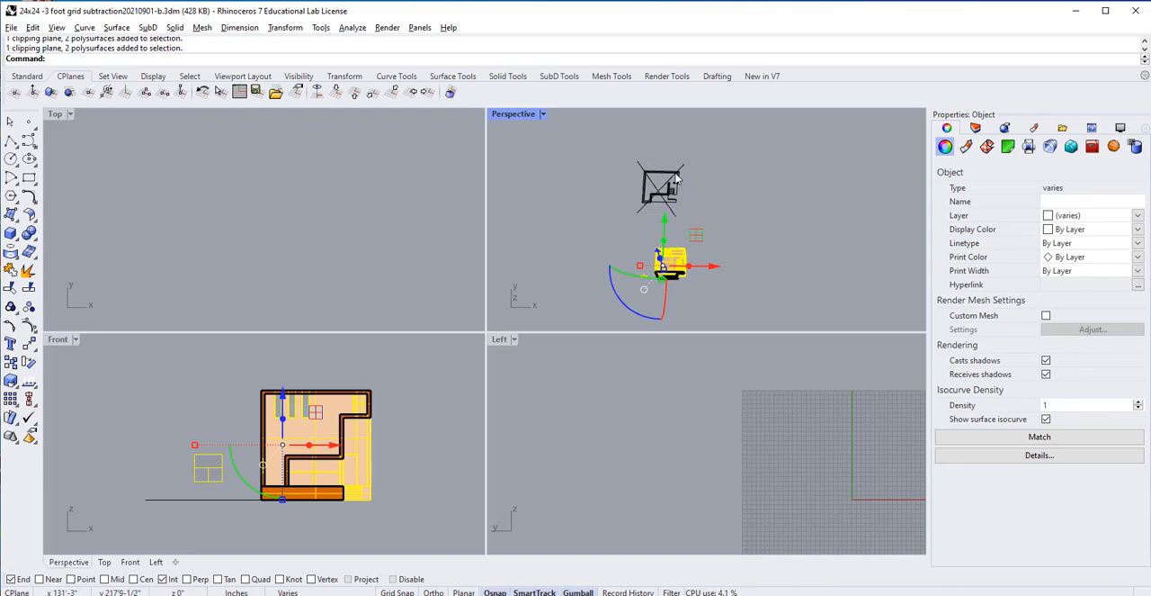
pyautogui.click(63, 341)
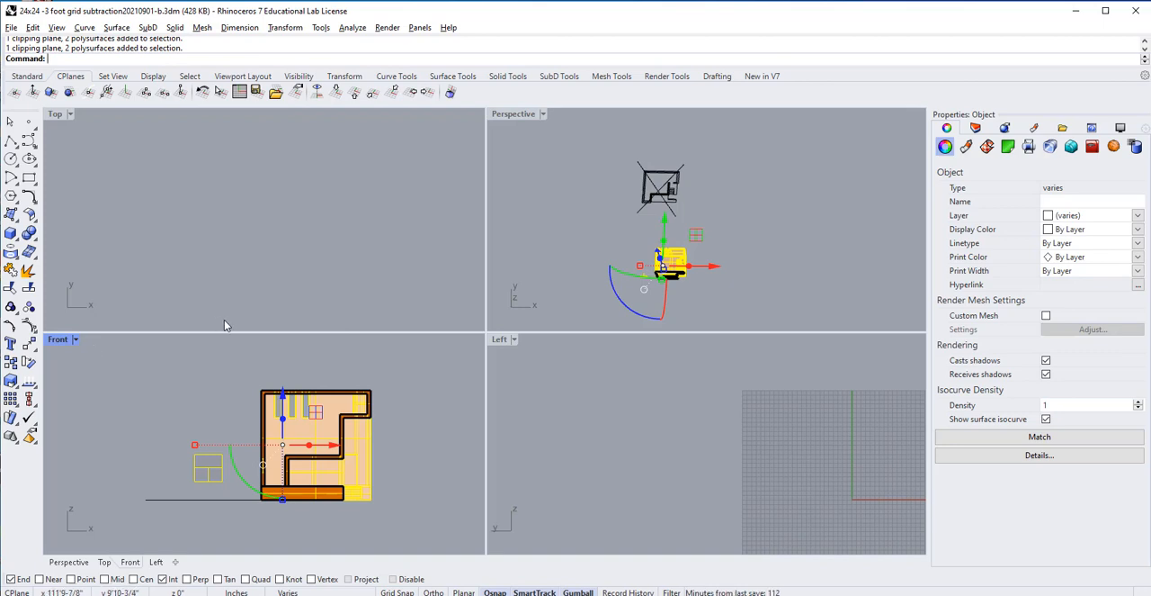
pyautogui.write('Make2D')
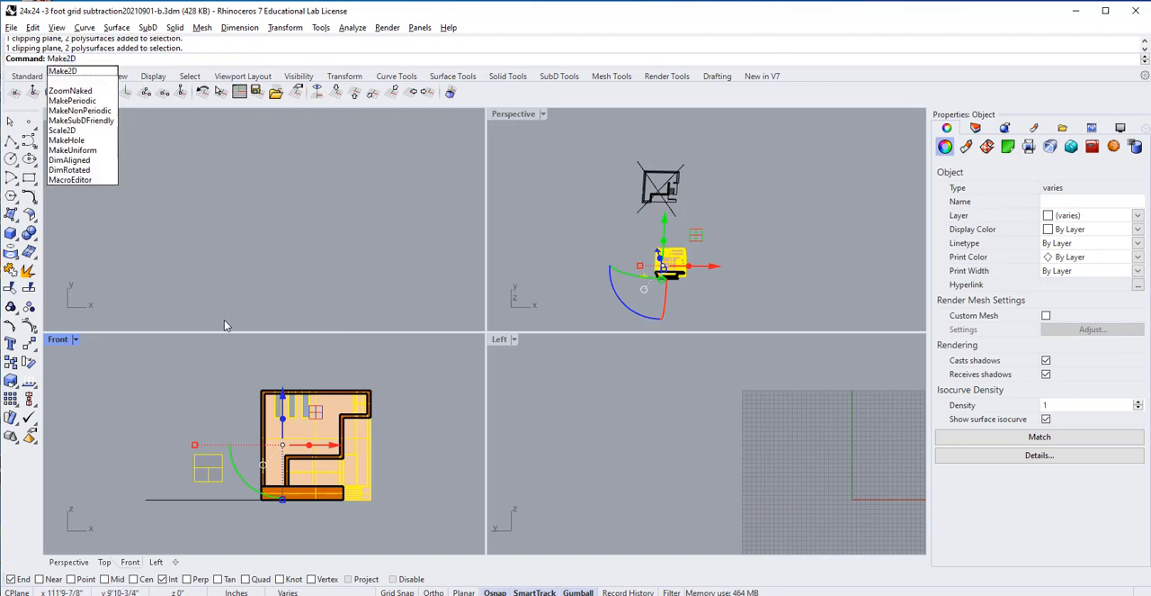
pyautogui.press('Return')
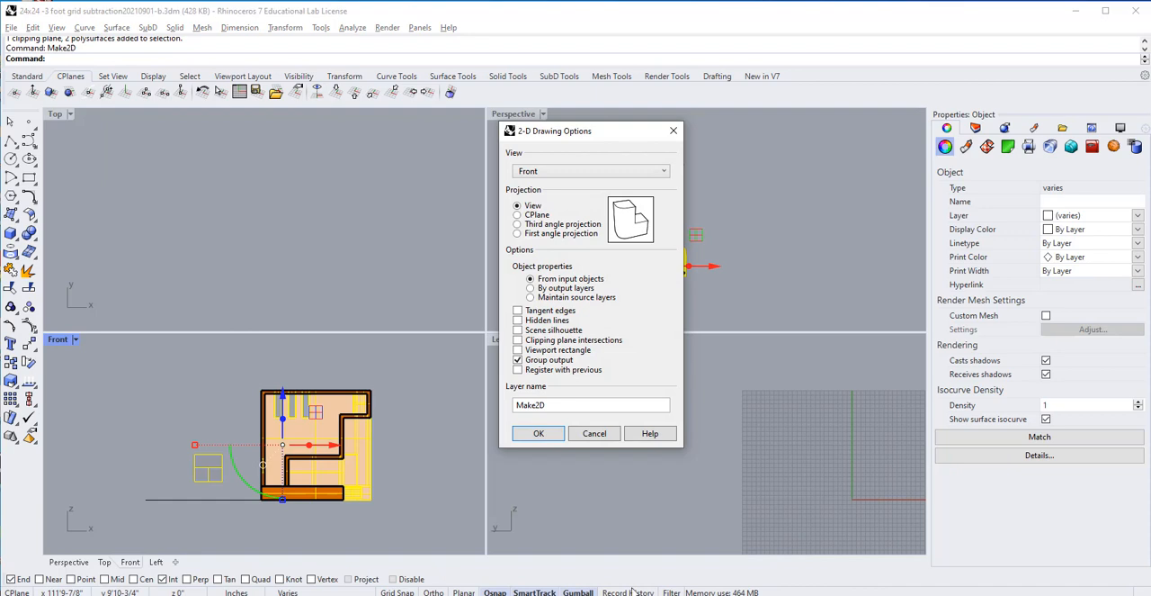
pyautogui.click(550, 434)
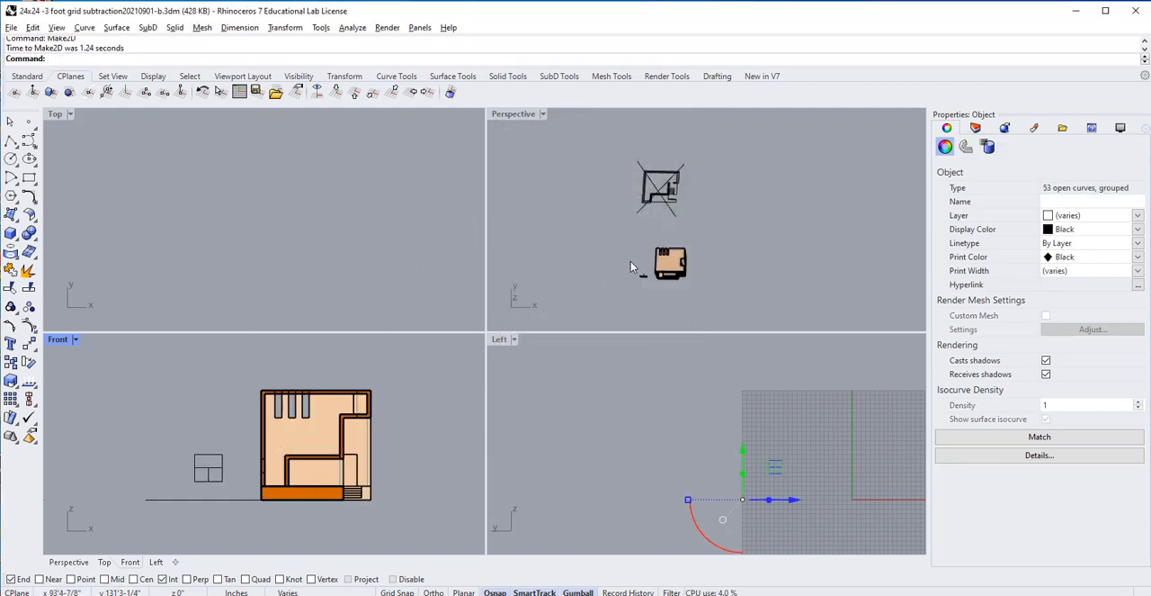
# Step: Select the clipping plane beside the building in the Perspective view and delete it
pyautogui.scroll(-5, 630, 261)
pyautogui.scroll(10, 595, 318)
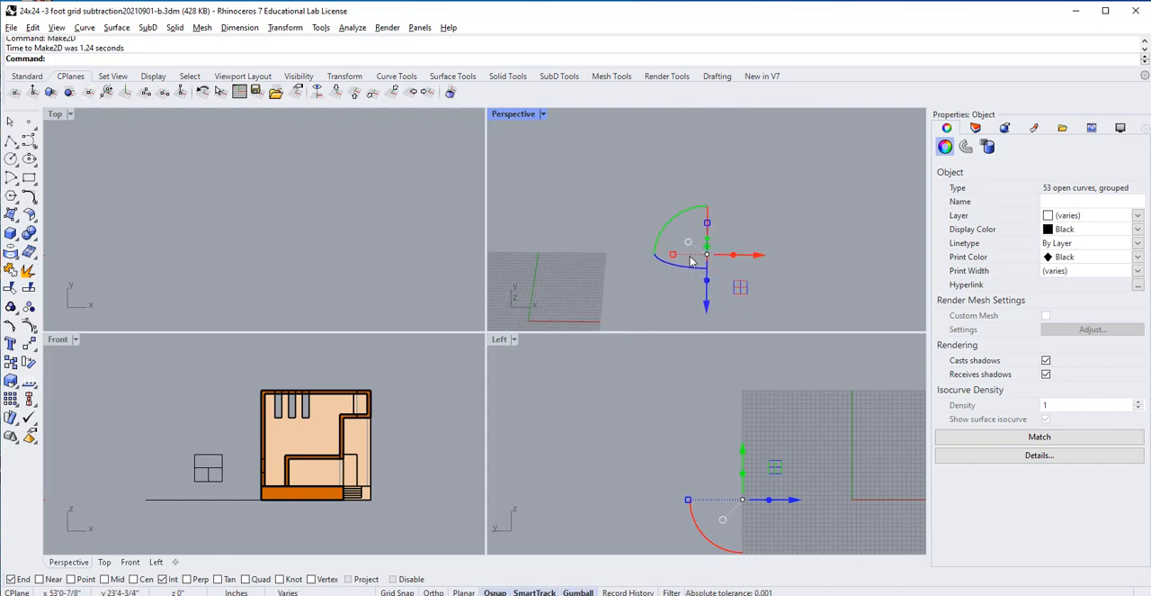
pyautogui.scroll(-5, 688, 243)
pyautogui.click(726, 208)
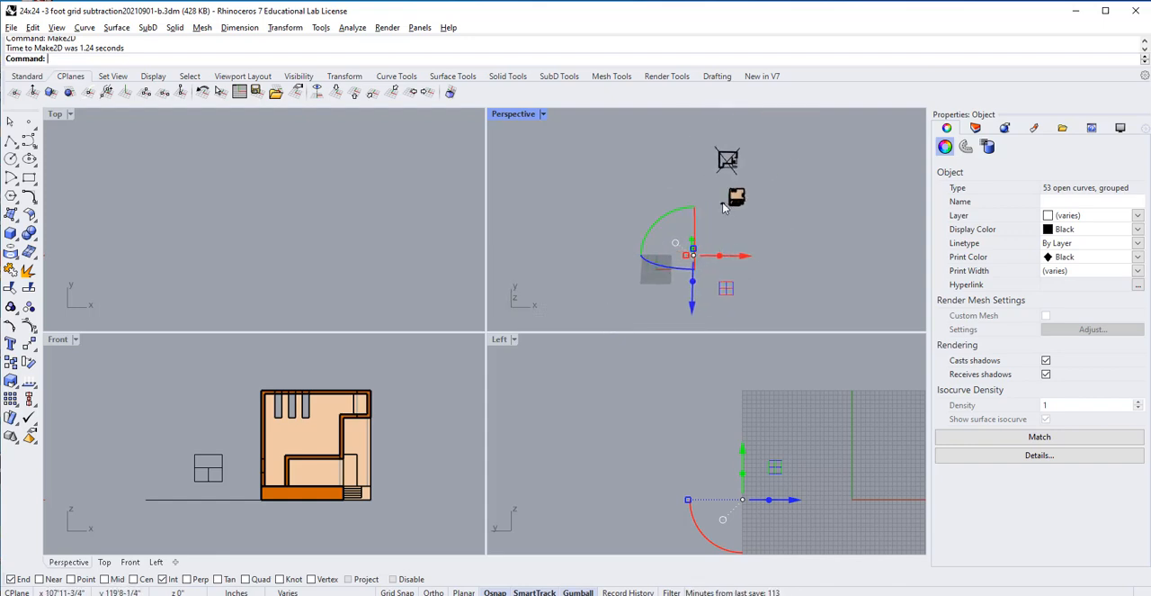
pyautogui.press('Delete')
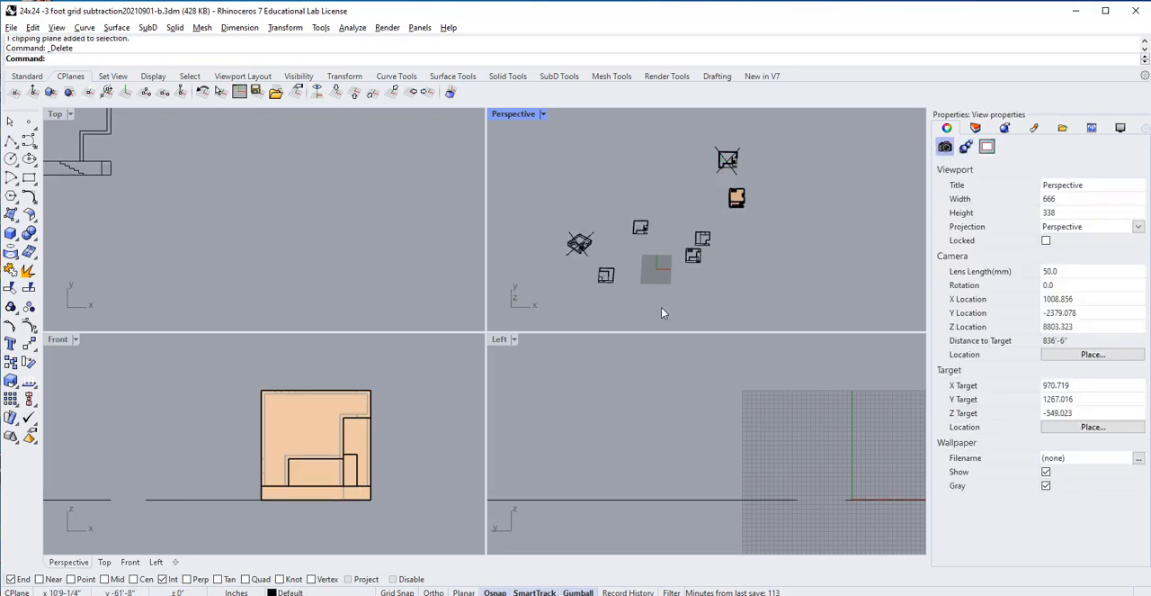
# Step: Examine the new section drawing and the earlier plan and section drawings around the grid in the Perspective view
pyautogui.scroll(5, 706, 249)
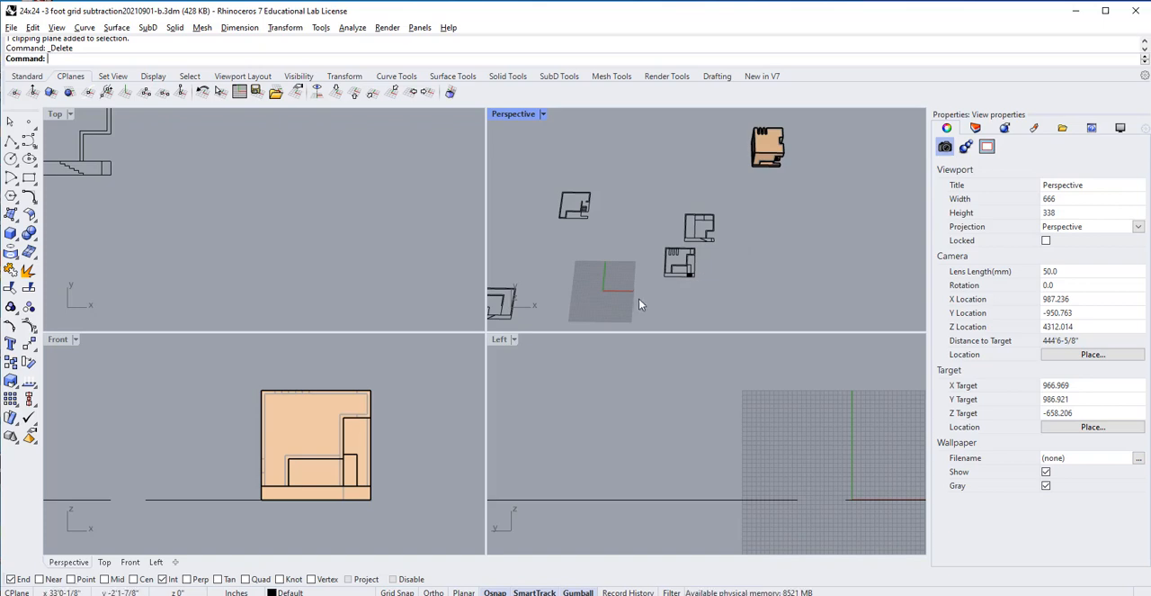
pyautogui.scroll(-2, 647, 280)
pyautogui.keyDown('shift'); pyautogui.moveTo(579, 282); pyautogui.dragTo(587, 249, button='right'); pyautogui.keyUp('shift')
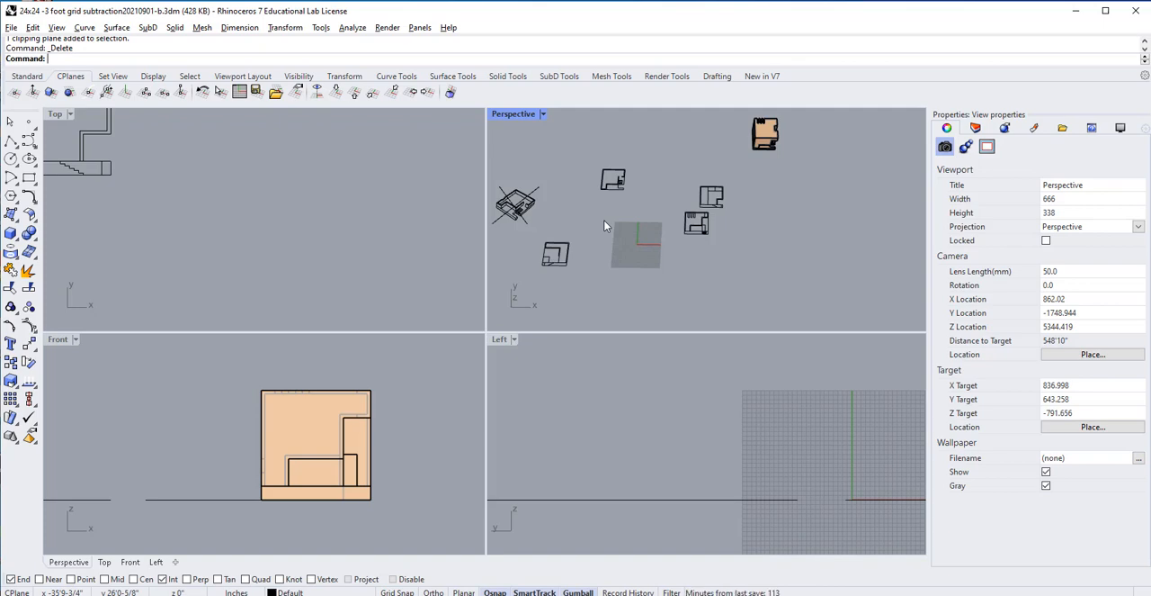
pyautogui.scroll(4, 598, 266)
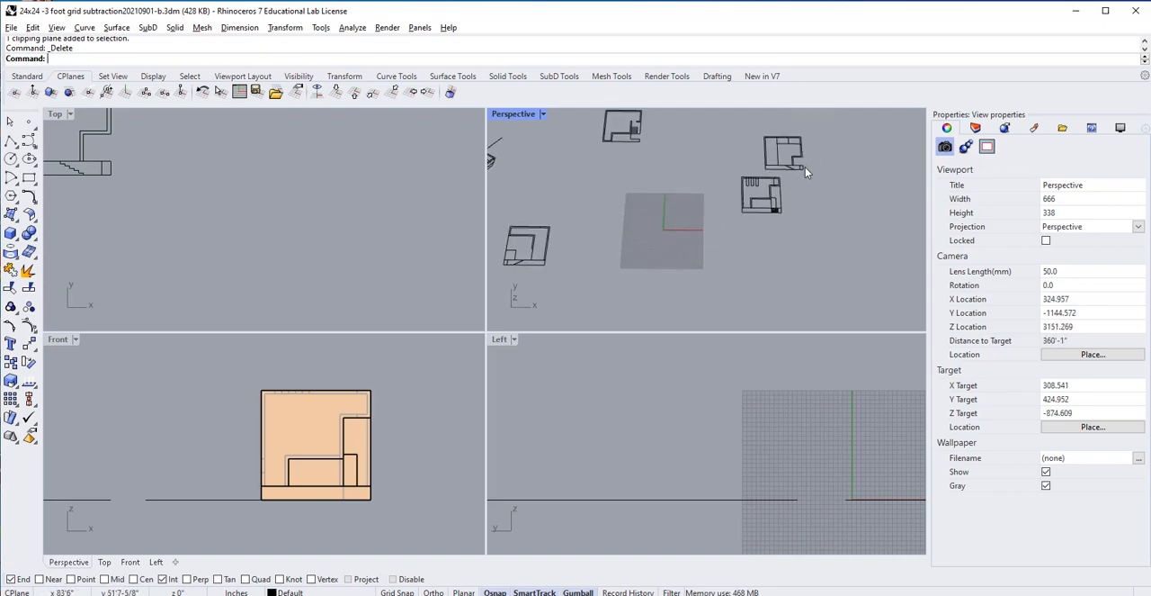
pyautogui.moveTo(751, 177); pyautogui.dragTo(705, 197, button='right')
pyautogui.scroll(-12, 423, 243)
# Step: Draw a straight line in the Top view from the building's upper edge down past its lower edge to mark a section cut
pyautogui.moveTo(402, 259); pyautogui.dragTo(466, 282, button='right')
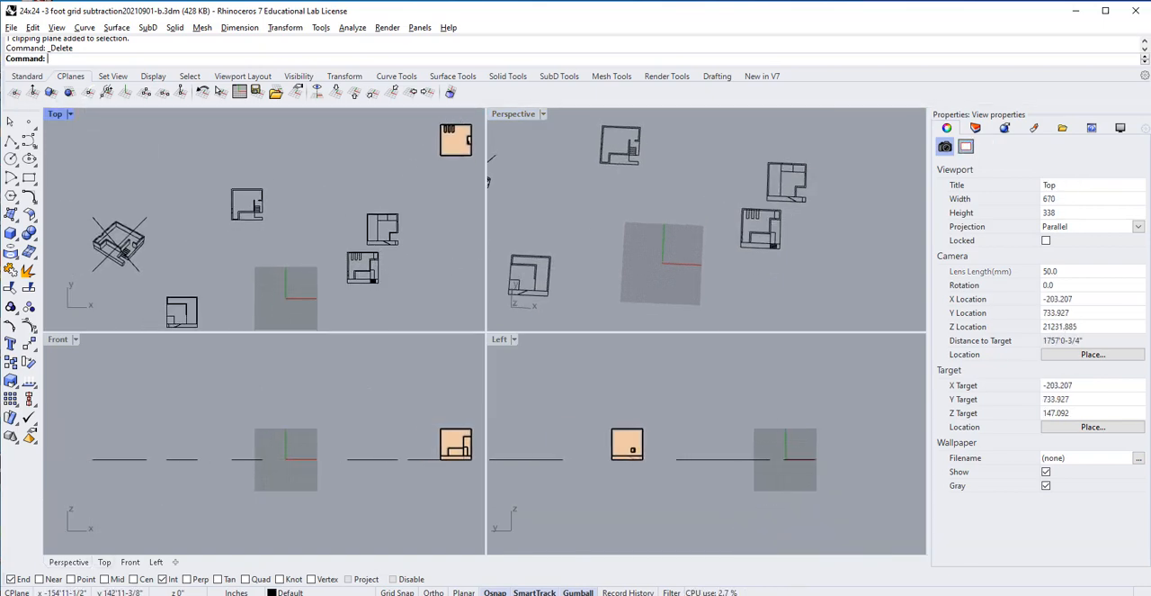
pyautogui.click(10, 142)
pyautogui.click(452, 127)
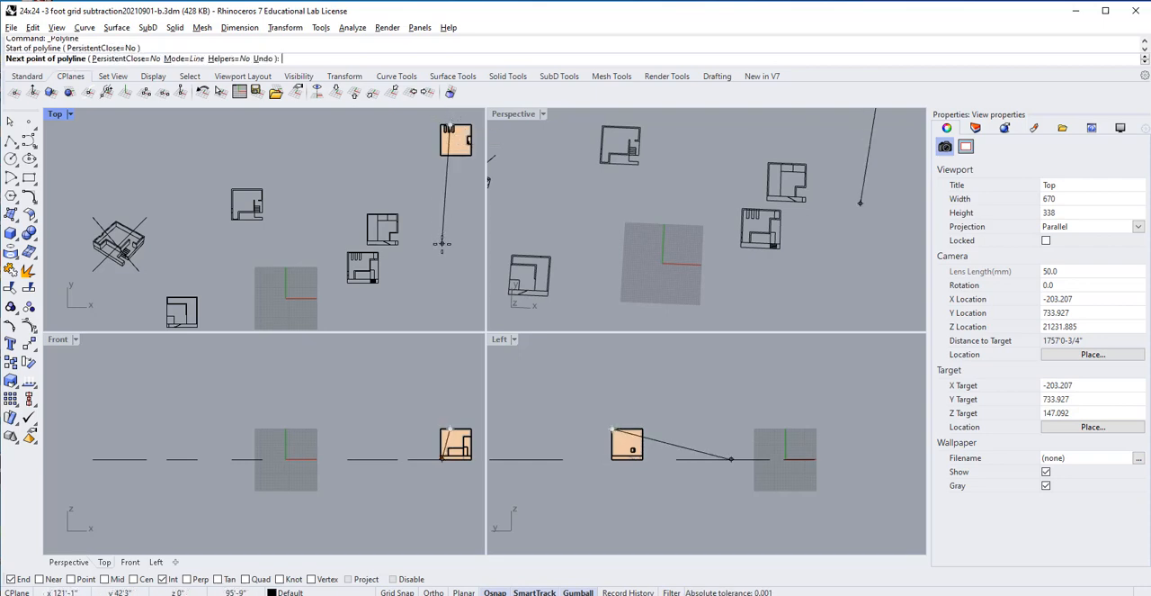
pyautogui.click(452, 223)
pyautogui.press('Return')
pyautogui.press('Return')
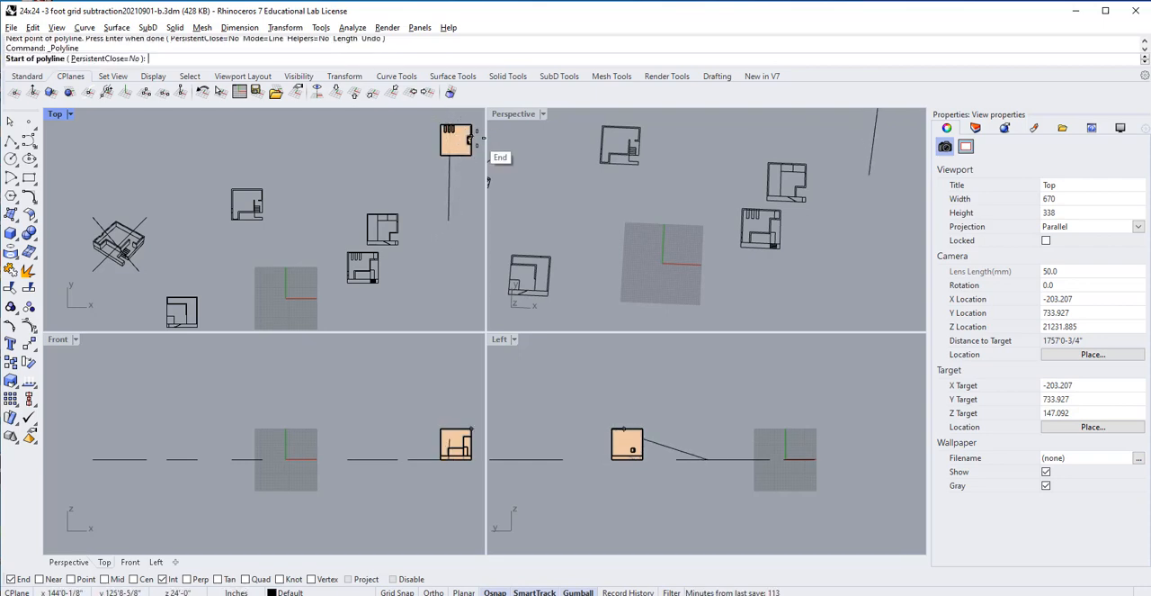
# Step: Draw a horizontal section line in the Top view across the building, extending past both of its sides
pyautogui.scroll(6, 471, 140)
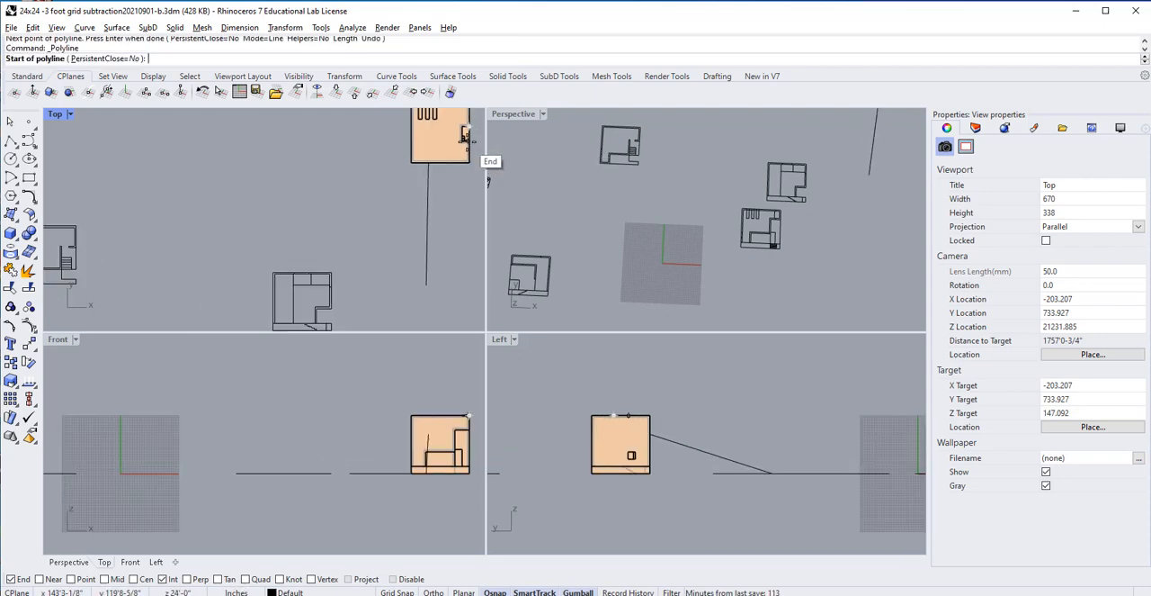
pyautogui.moveTo(475, 155); pyautogui.dragTo(388, 197, button='right')
pyautogui.click(414, 170)
pyautogui.click(248, 170)
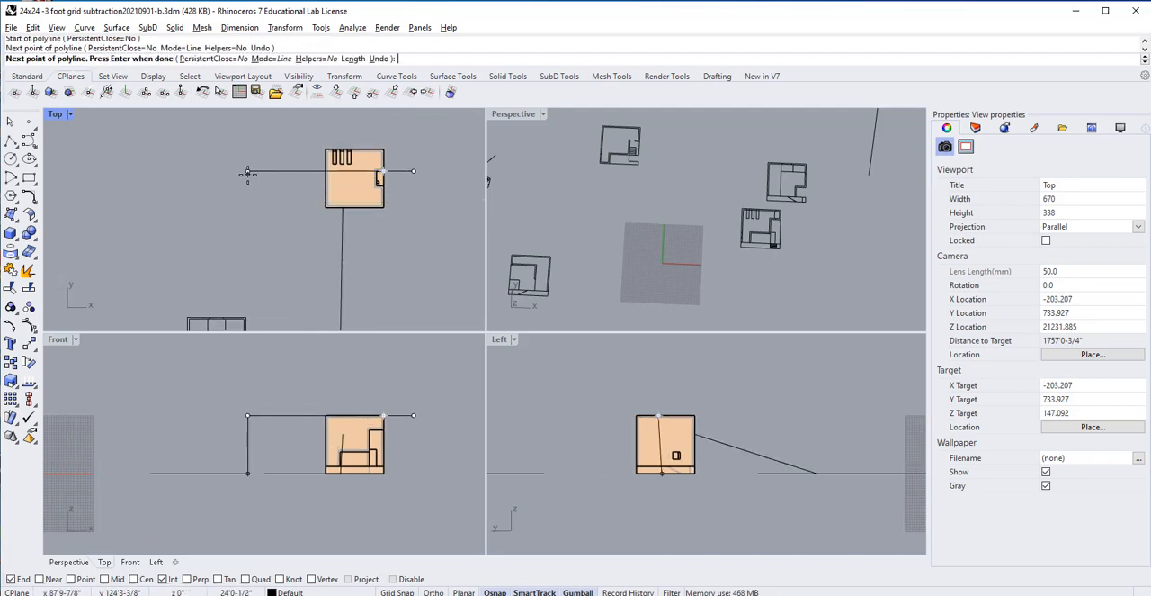
pyautogui.press('Return')
# Step: Move the vertical section line upward in the Top view so it extends past both ends of the building
pyautogui.click(341, 249)
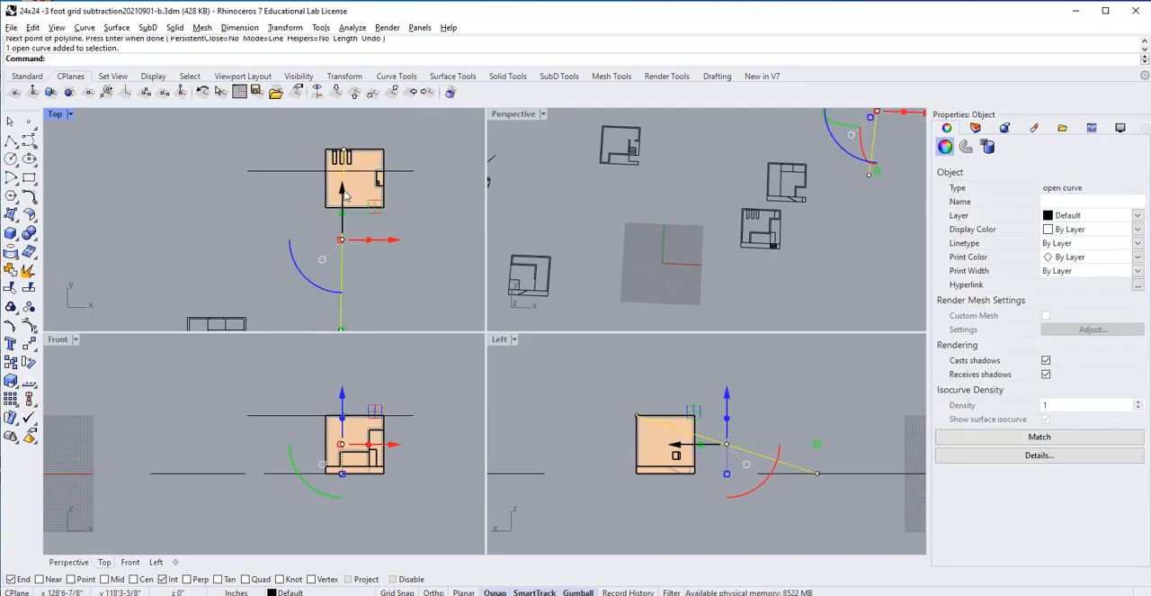
pyautogui.moveTo(343, 191); pyautogui.dragTo(341, 118)
pyautogui.click(403, 232)
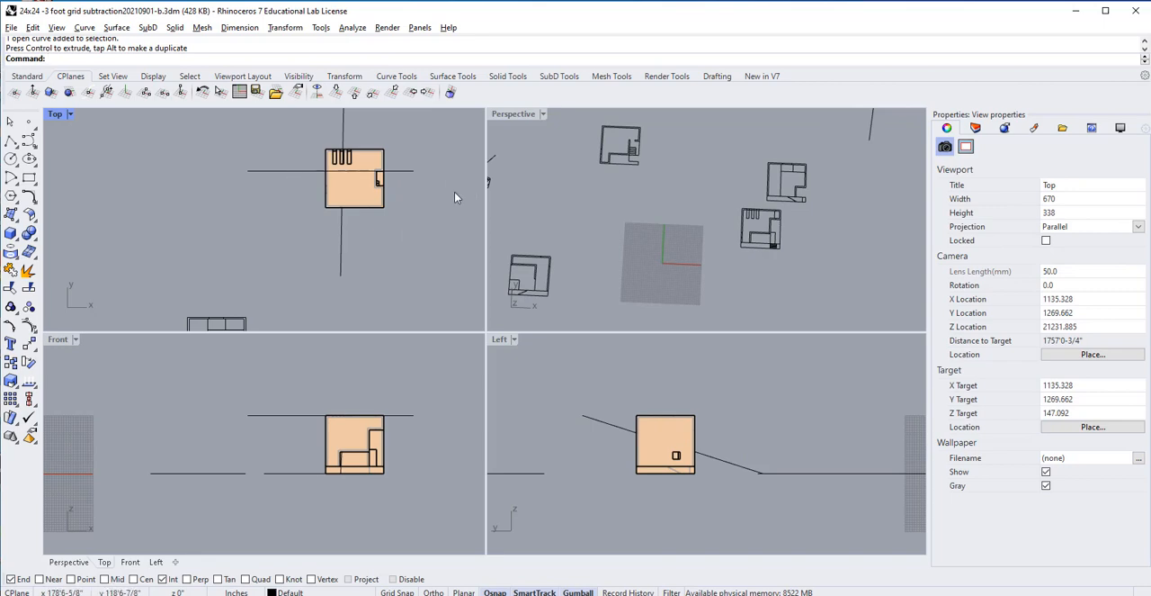
# Step: Review the 2D drawings around the grid in the Top view and highlight the one at the grid's upper left
pyautogui.scroll(-3, 308, 250)
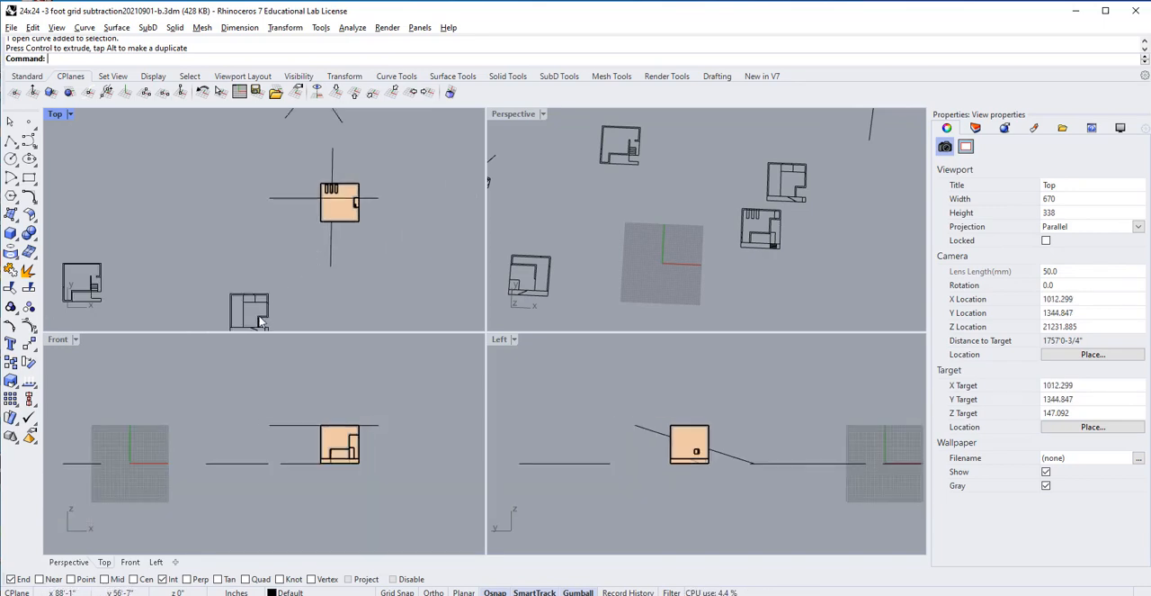
pyautogui.scroll(-2, 205, 275)
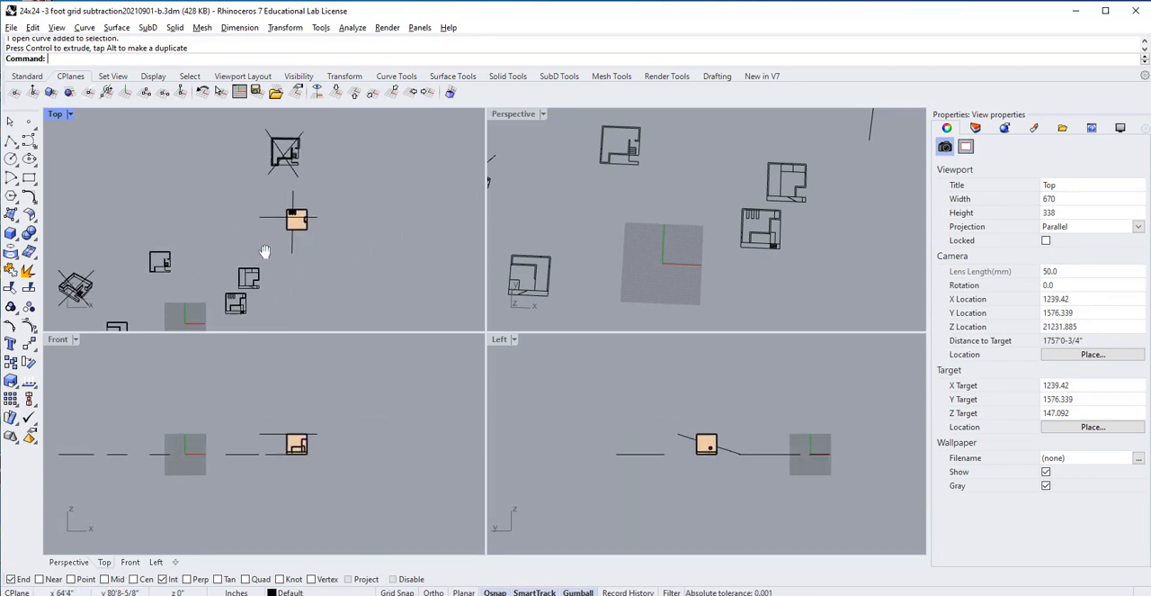
pyautogui.moveTo(265, 249); pyautogui.dragTo(345, 193, button='right')
pyautogui.scroll(3, 232, 271)
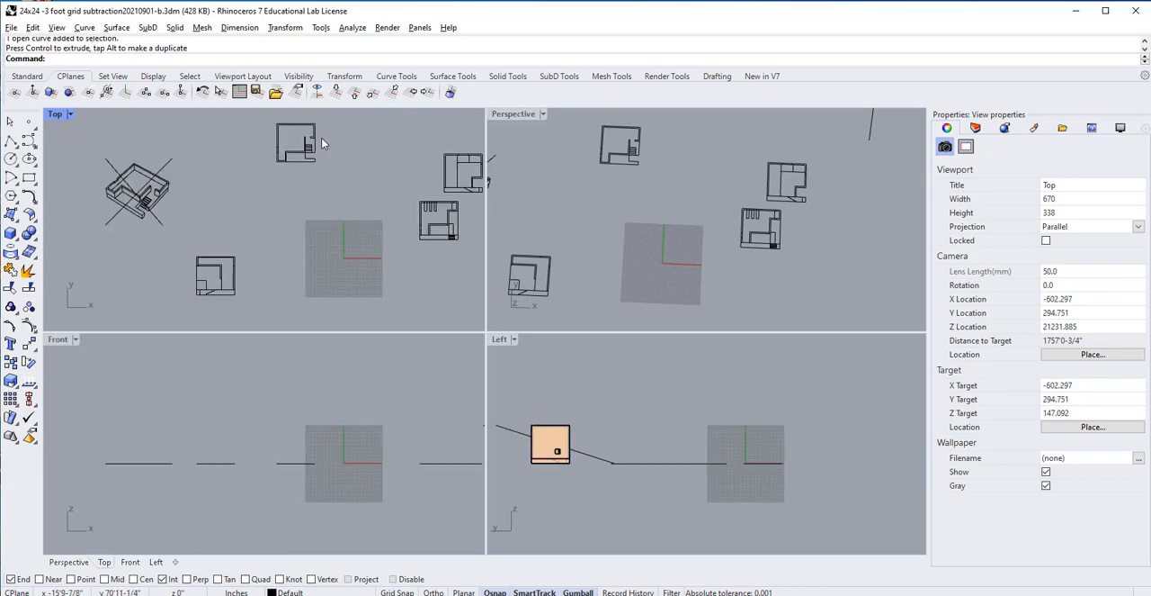
pyautogui.moveTo(329, 117); pyautogui.dragTo(258, 185)
pyautogui.rightClick(311, 270)
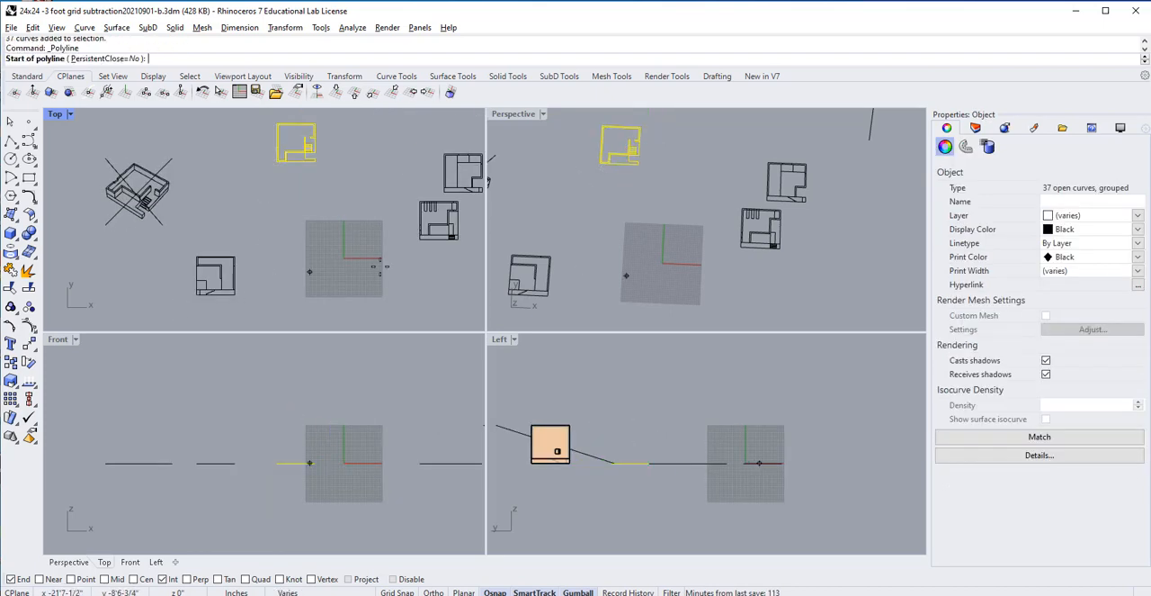
pyautogui.scroll(-1, 415, 255)
pyautogui.moveTo(414, 256); pyautogui.dragTo(317, 270, button='right')
pyautogui.click(387, 185)
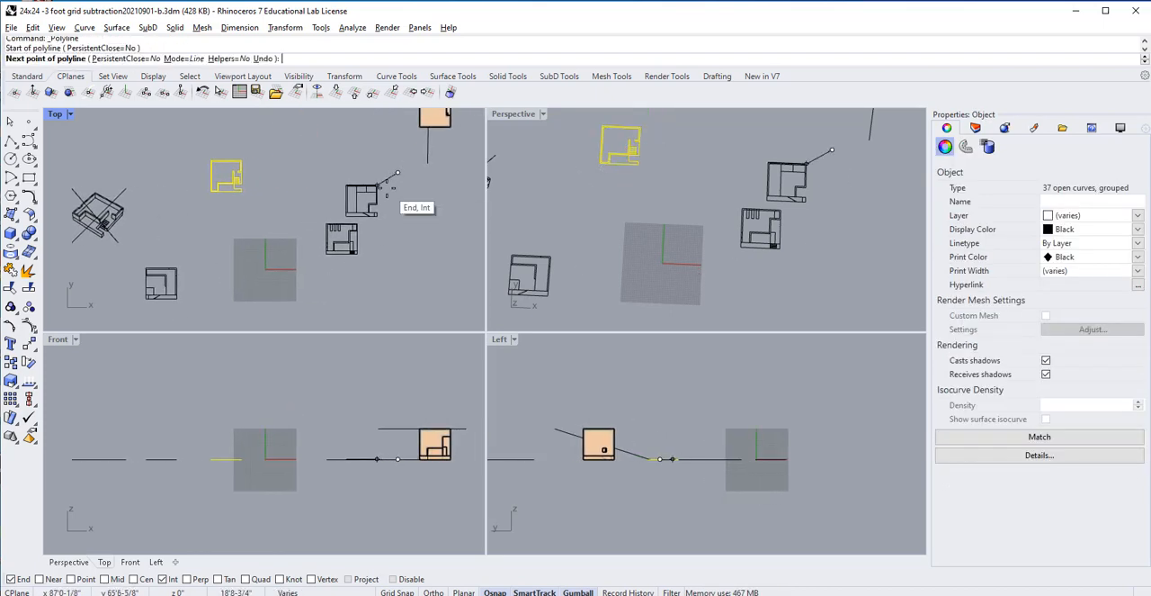
pyautogui.press('Escape')
# Step: Highlight the two drawings on the right side of the grid in the Top view and inspect them closely
pyautogui.moveTo(385, 180); pyautogui.dragTo(317, 278)
pyautogui.scroll(3, 375, 231)
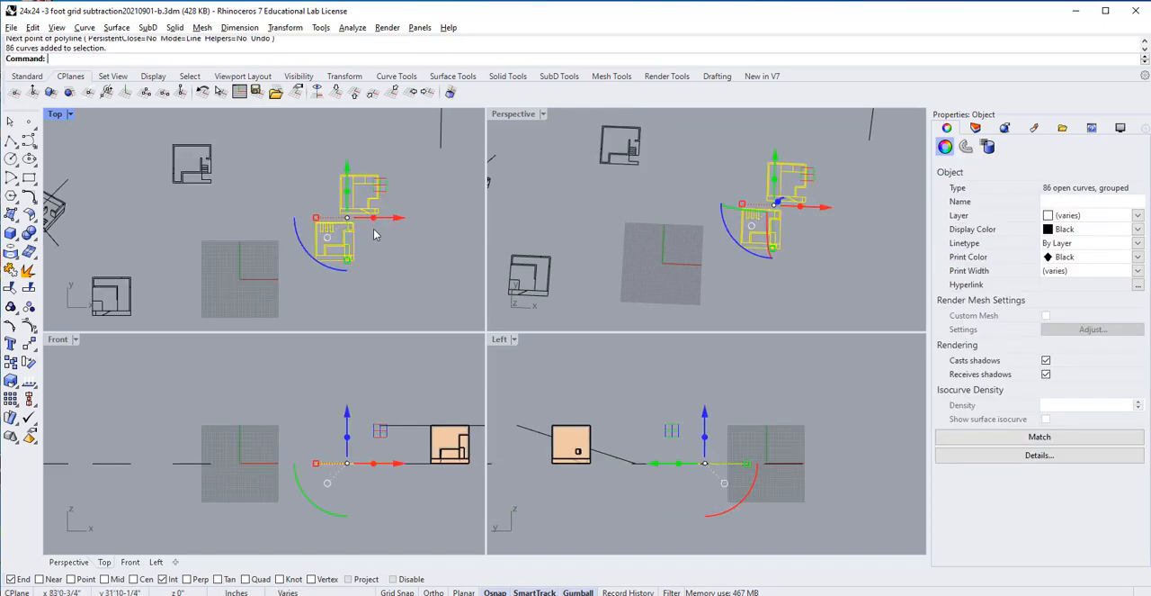
pyautogui.click(361, 247)
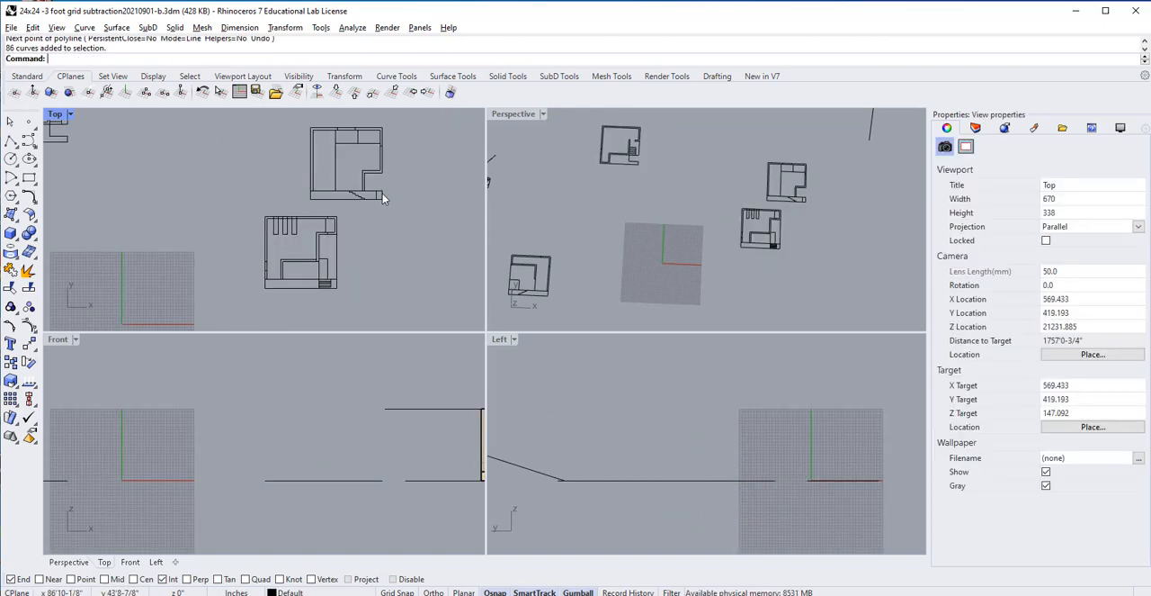
pyautogui.scroll(-3, 375, 214)
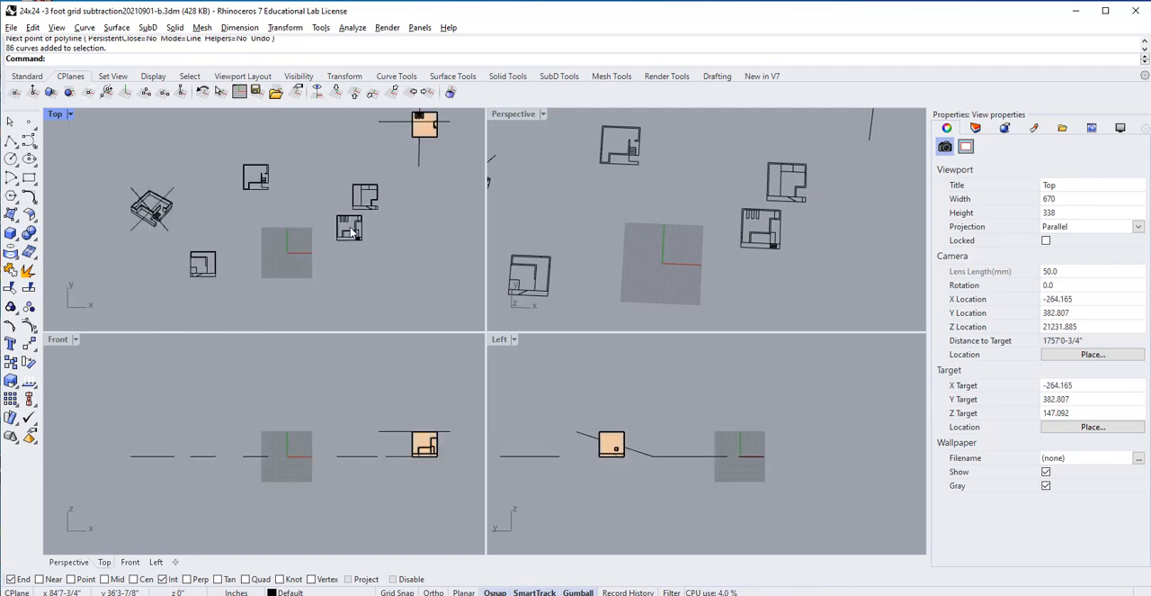
# Step: Move the drawing at the grid's lower left horizontally toward the grid in the Top view
pyautogui.moveTo(226, 241); pyautogui.dragTo(183, 290)
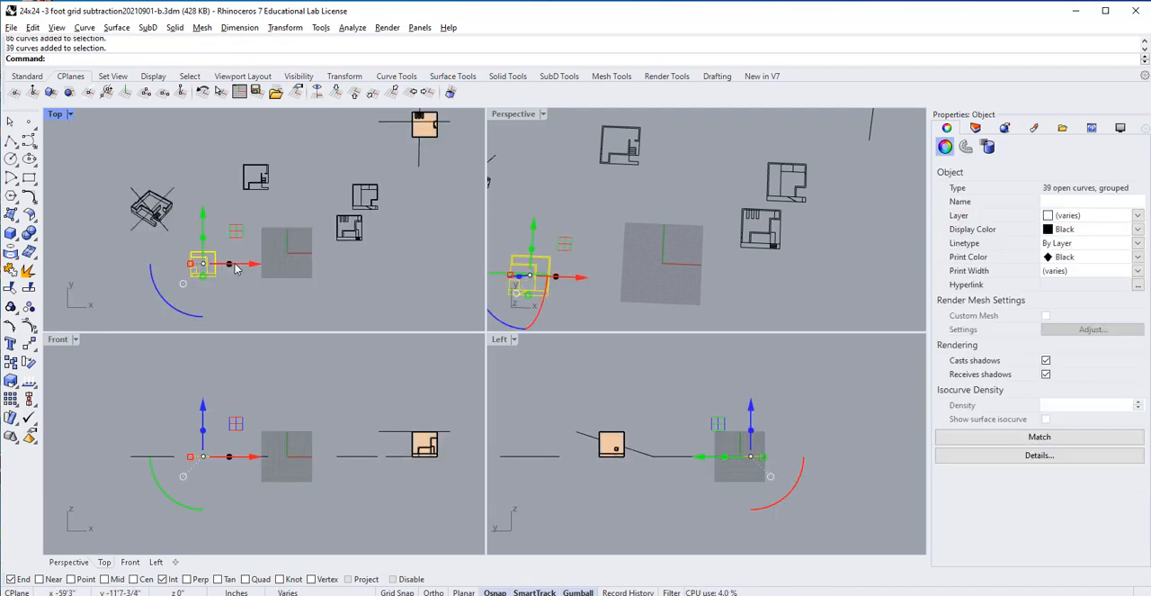
pyautogui.moveTo(250, 266); pyautogui.dragTo(288, 259)
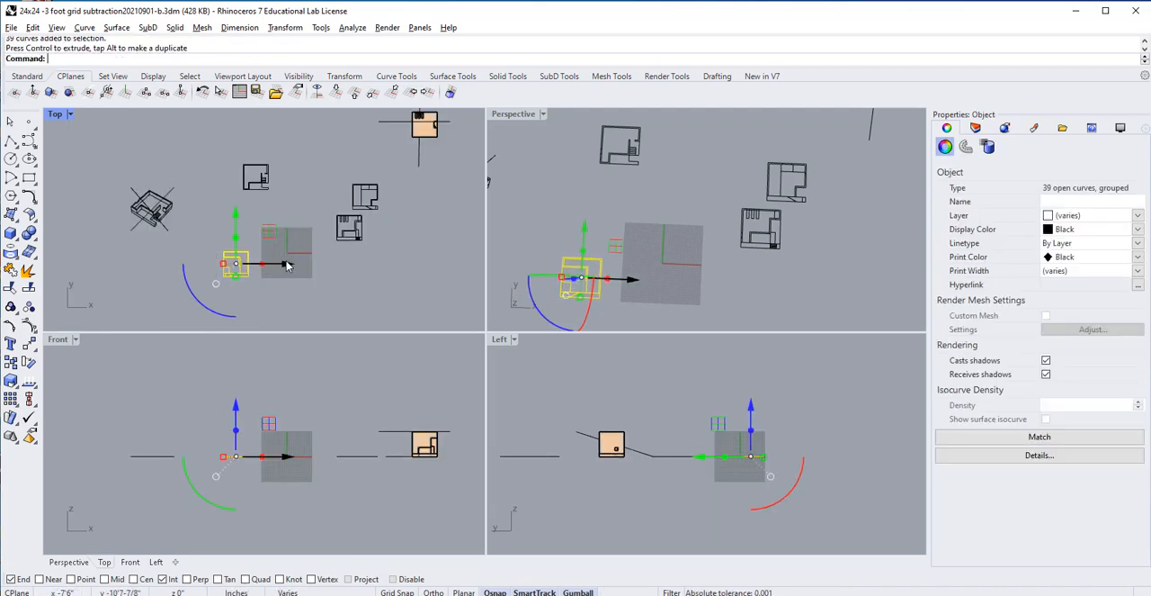
pyautogui.click(385, 219)
# Step: Move the lower drawing right of the grid straight down about 31 feet, level with the drawing on the grid's left
pyautogui.click(355, 232)
pyautogui.moveTo(355, 232); pyautogui.dragTo(330, 219)
pyautogui.hotkey('ctrl', 'z')
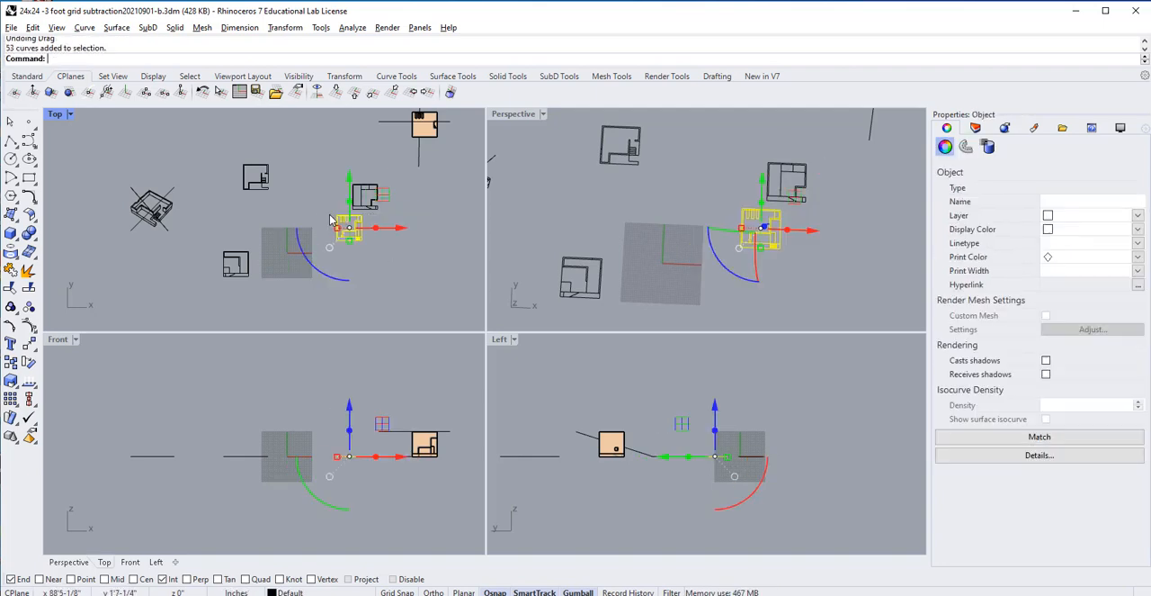
pyautogui.moveTo(350, 178); pyautogui.dragTo(351, 212)
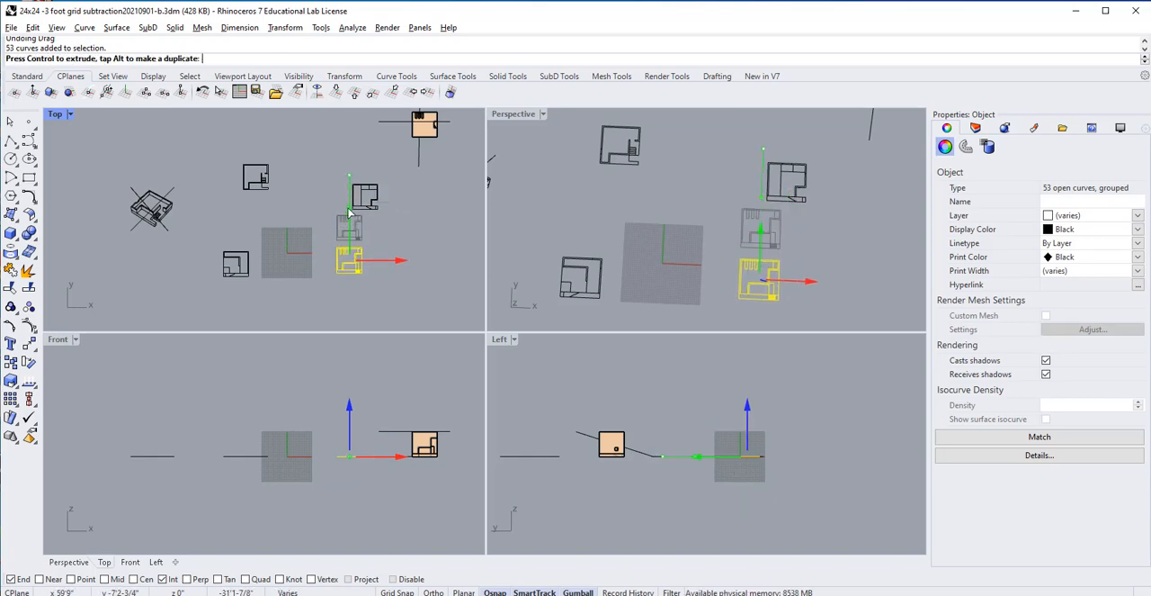
pyautogui.click(281, 155)
# Step: Move the drawing above the grid down and sideways so it sits directly beneath the drawing left of the grid
pyautogui.moveTo(284, 151); pyautogui.dragTo(230, 206)
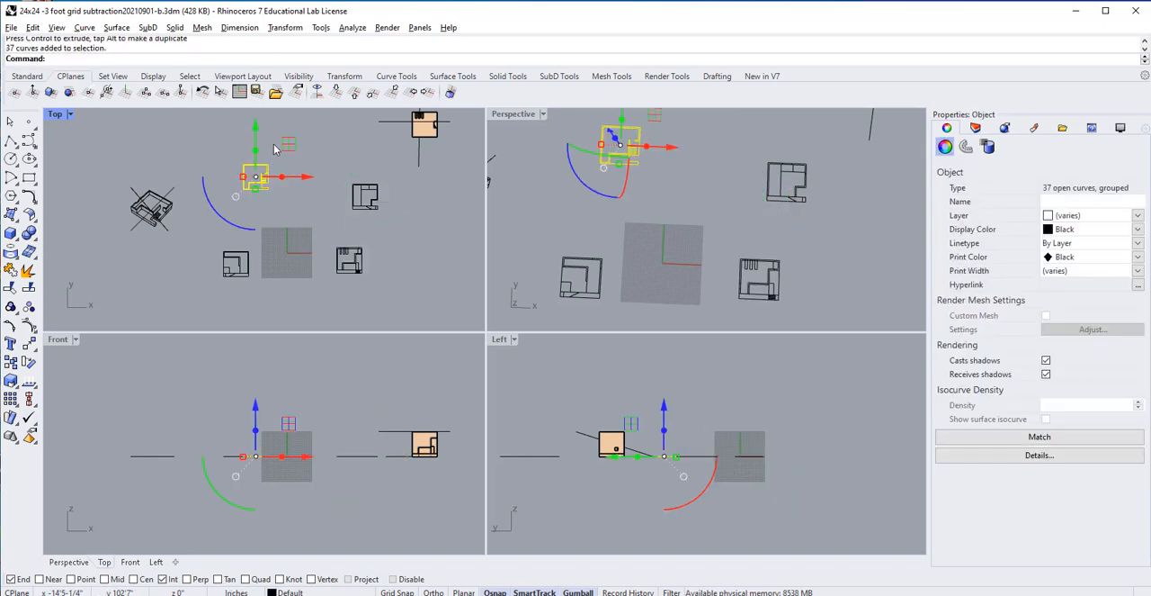
pyautogui.moveTo(252, 124); pyautogui.dragTo(254, 271)
pyautogui.moveTo(306, 324); pyautogui.dragTo(285, 324)
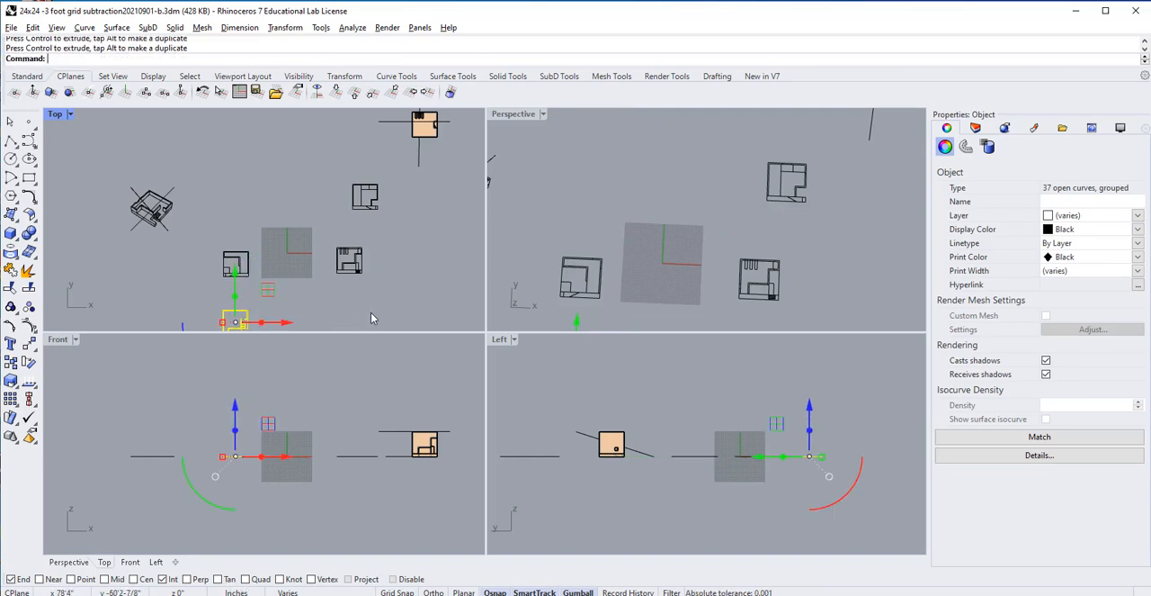
pyautogui.click(370, 312)
# Step: Select the two drawings flanking the grid and the one below the left drawing in the Top view
pyautogui.scroll(-2, 400, 293)
pyautogui.moveTo(401, 294); pyautogui.dragTo(405, 260, button='right')
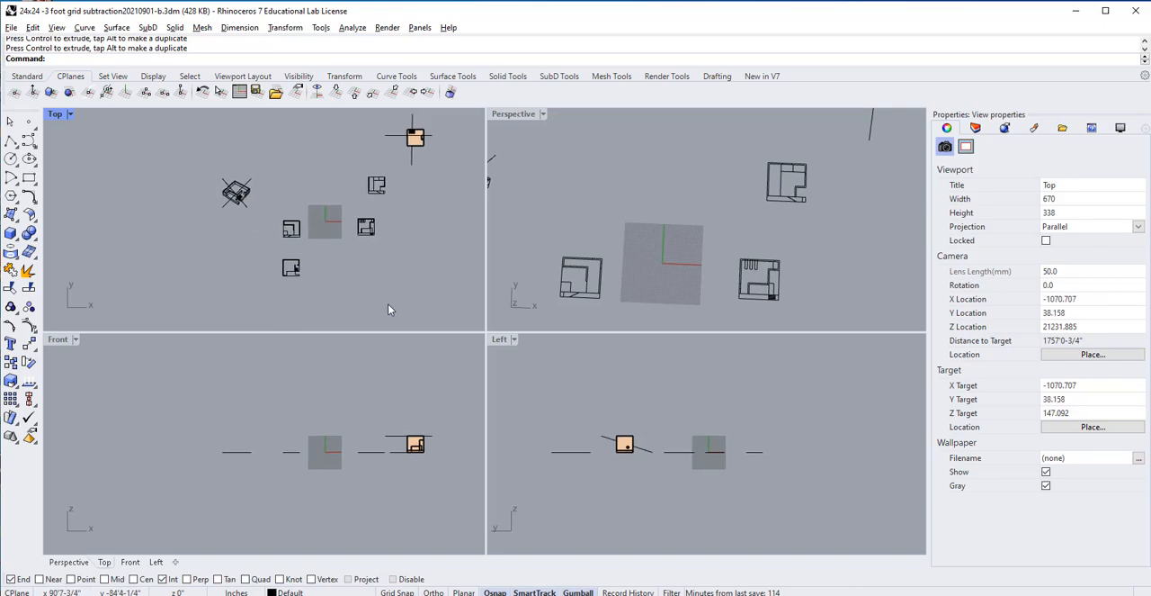
pyautogui.moveTo(399, 308); pyautogui.dragTo(260, 206)
pyautogui.scroll(3, 340, 263)
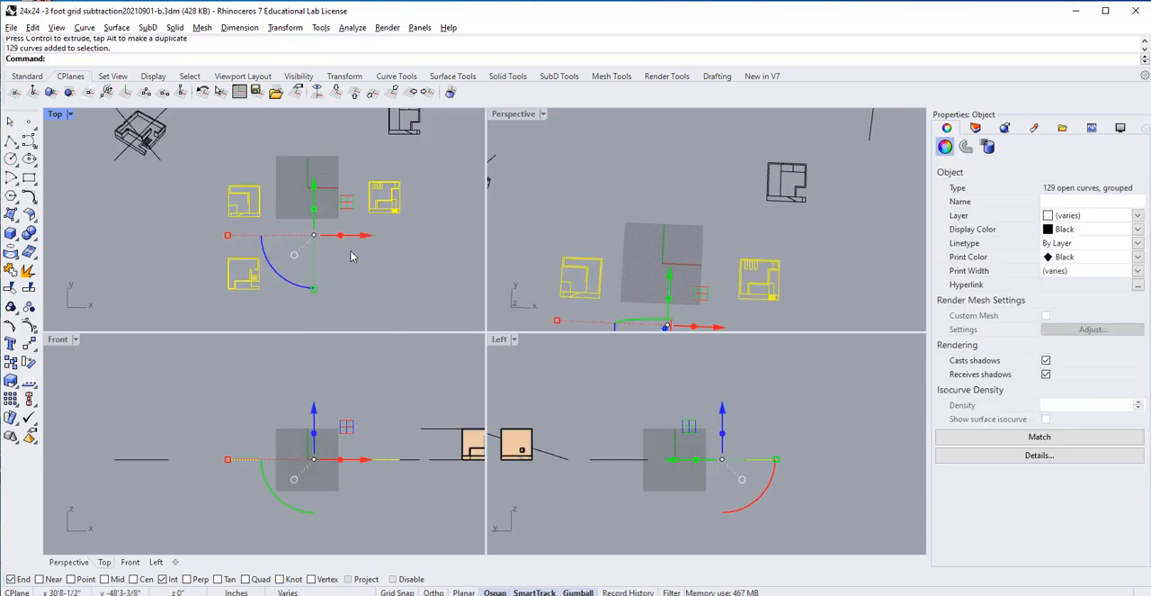